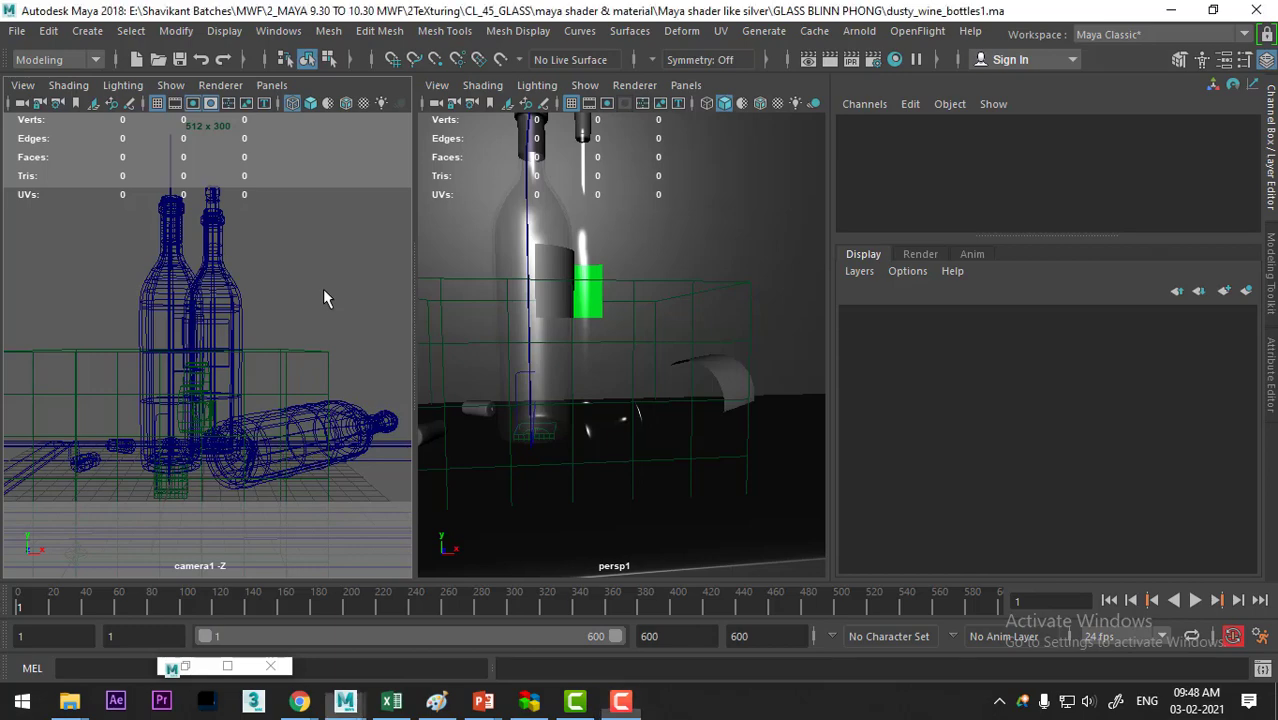
# Step: Maximize the camera1 panel, render the still life twice in Render View, then minimize it
pyautogui.press('space')
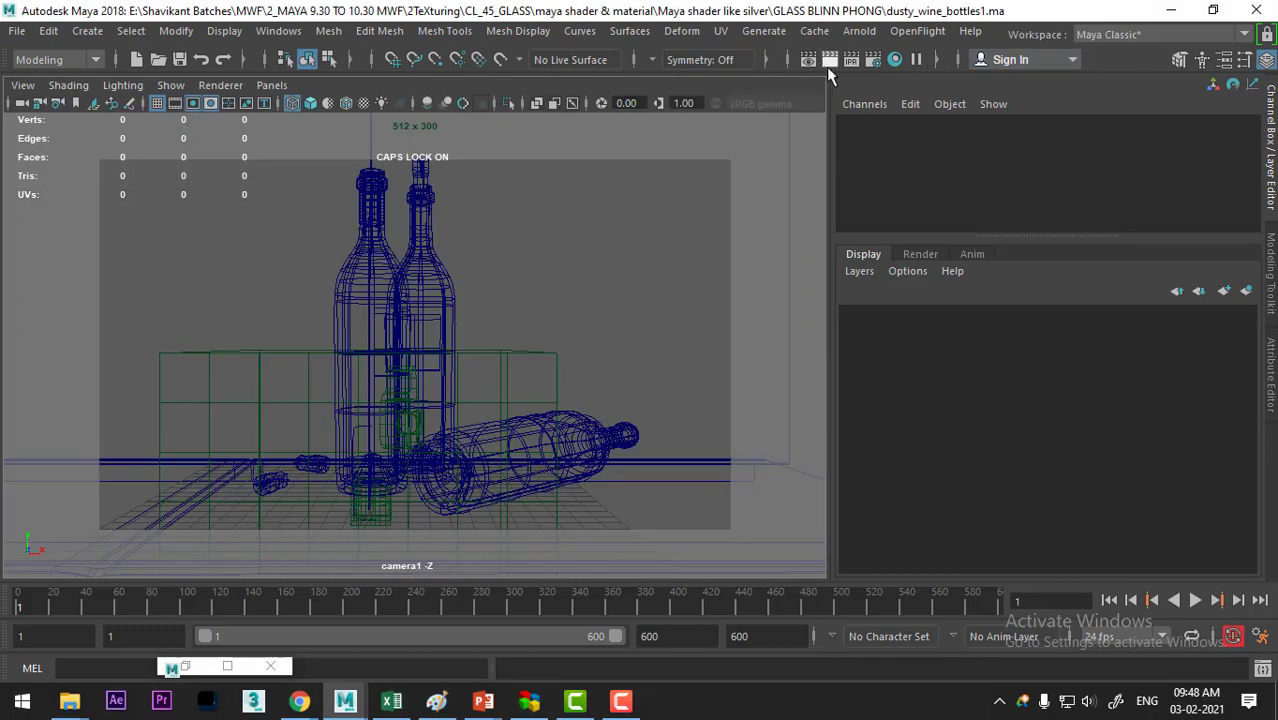
pyautogui.click(829, 60)
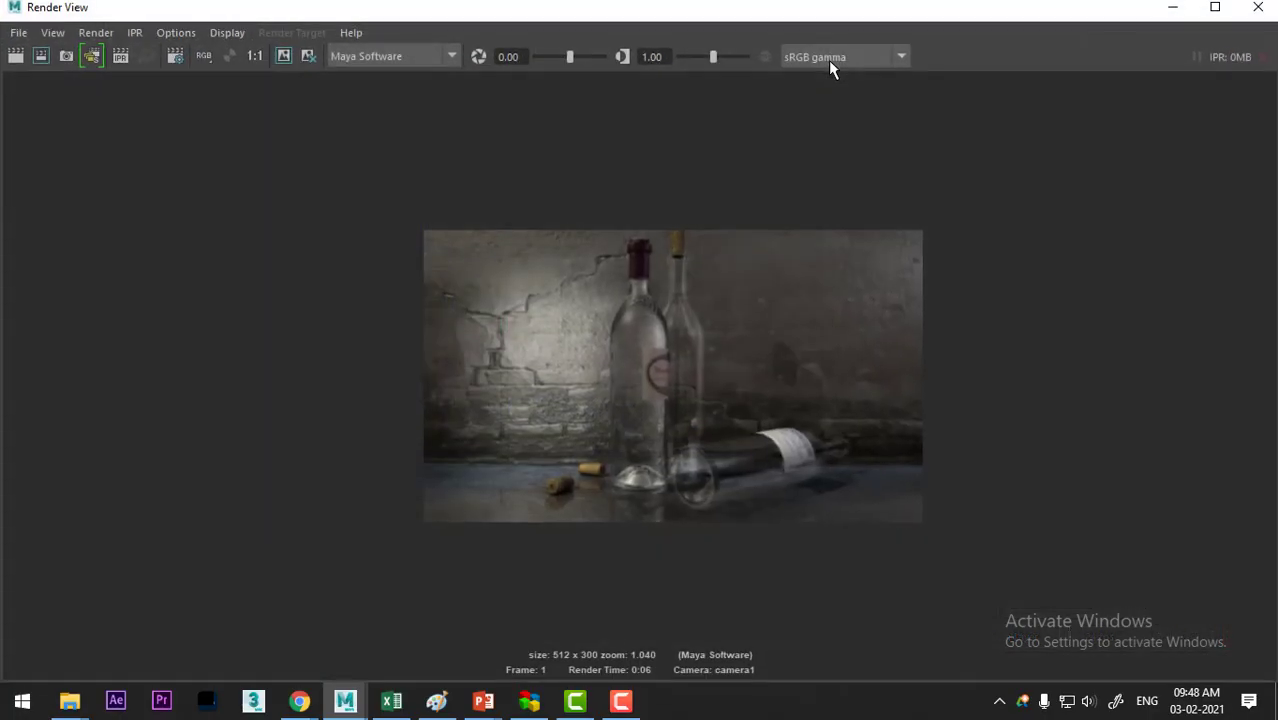
pyautogui.click(16, 57)
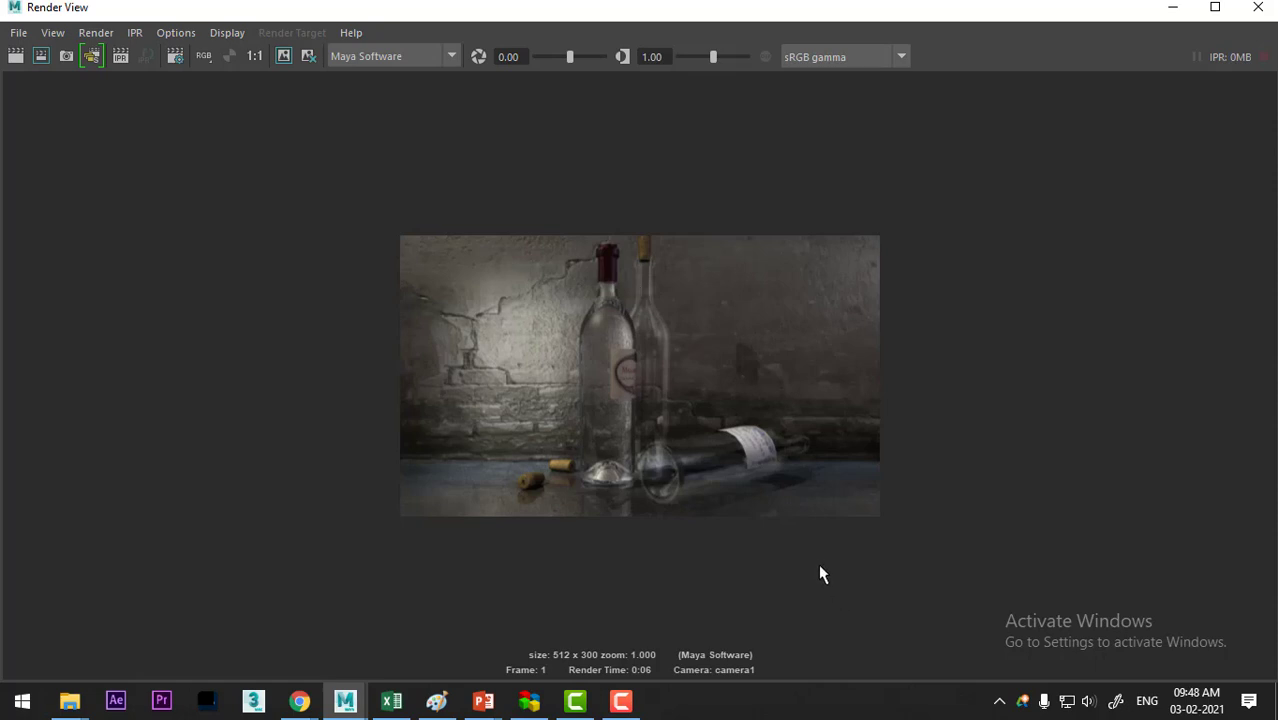
pyautogui.click(1182, 16)
# Step: Switch to the perspective view, orbit around the bottles, and turn on smooth shading (5)
pyautogui.click(355, 289)
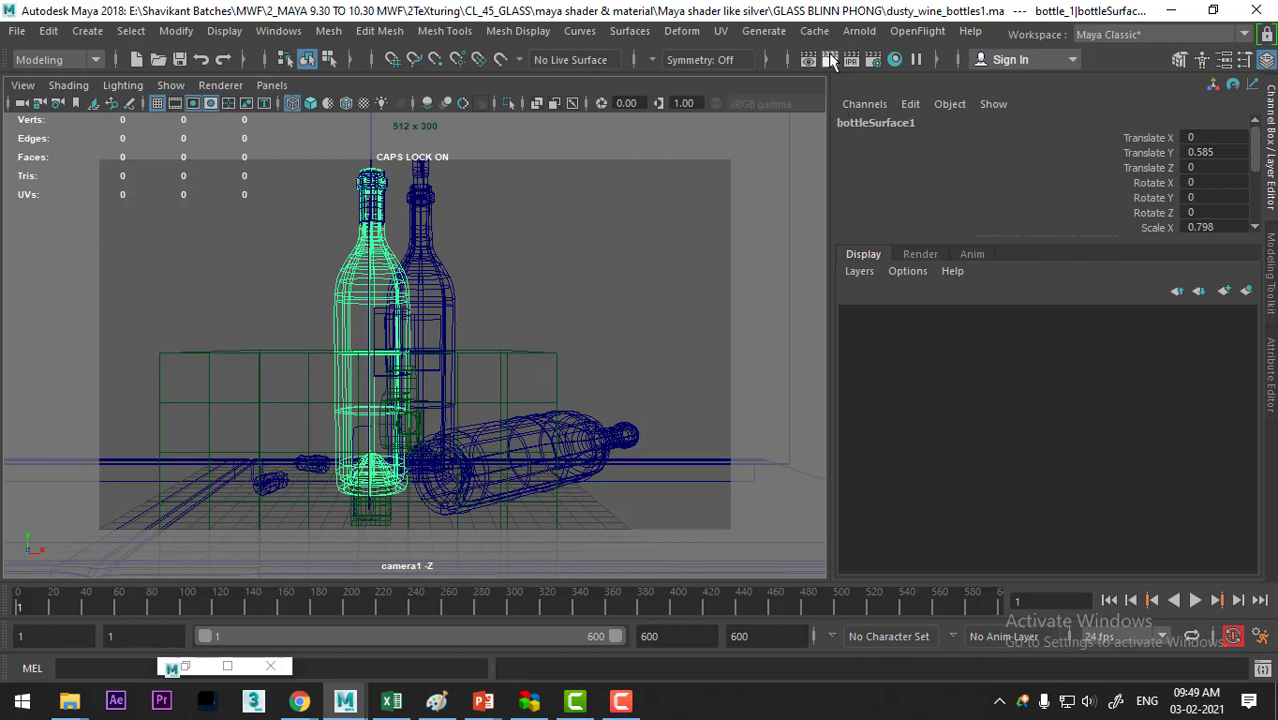
pyautogui.click(612, 384)
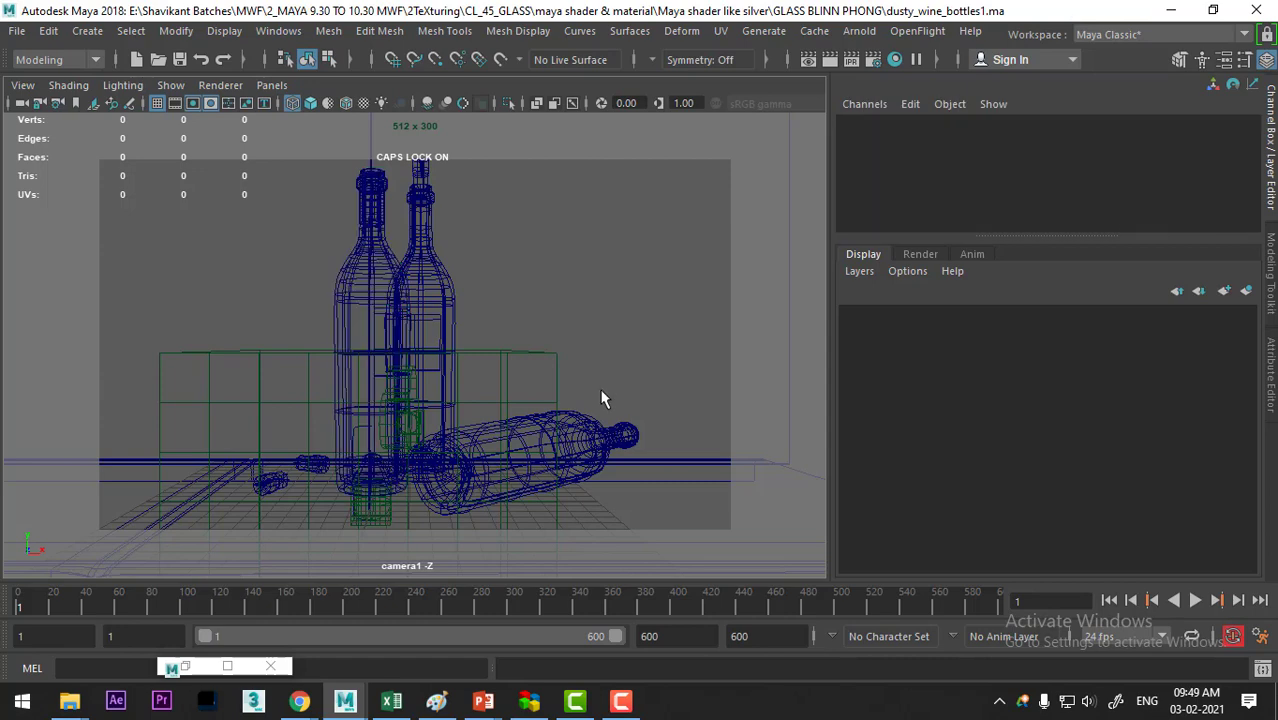
pyautogui.press('space')
pyautogui.moveTo(601, 398); pyautogui.dragTo(575, 338)
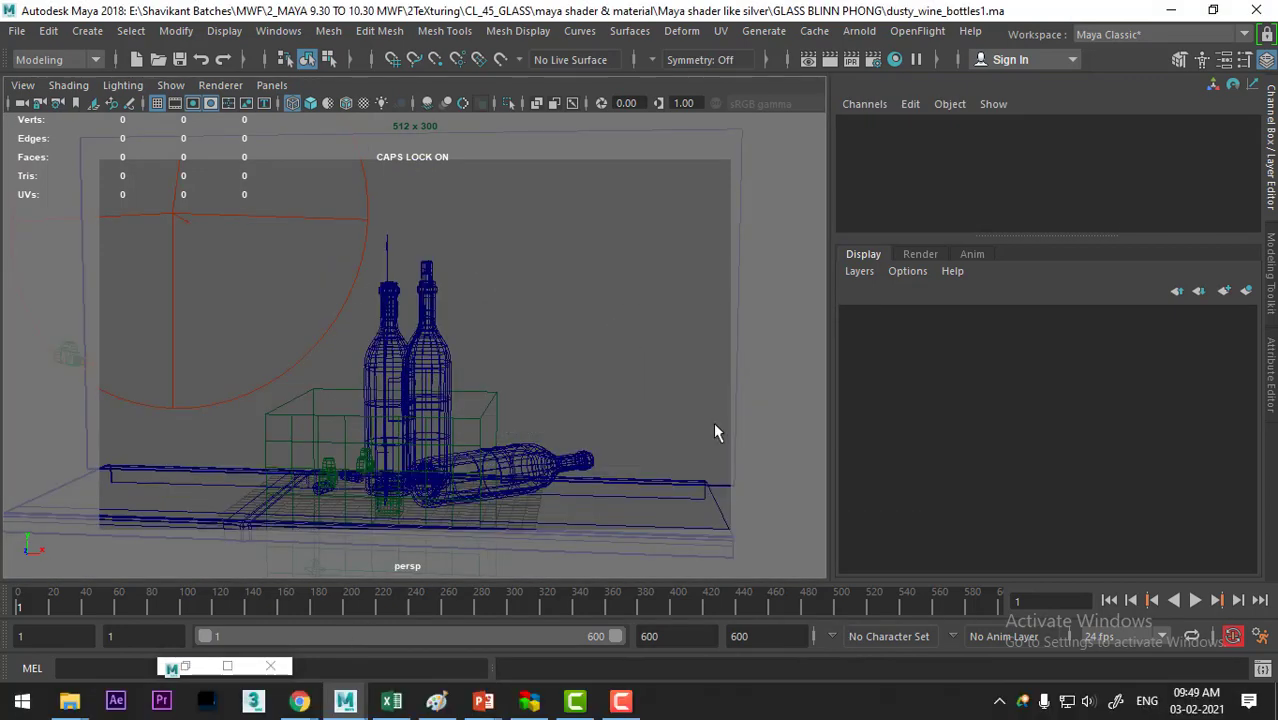
pyautogui.moveTo(713, 422)
pyautogui.keyDown('alt'); pyautogui.mouseDown()
pyautogui.moveTo(656, 459)
pyautogui.moveTo(599, 391)
pyautogui.moveTo(665, 486)
pyautogui.mouseUp(); pyautogui.keyUp('alt')
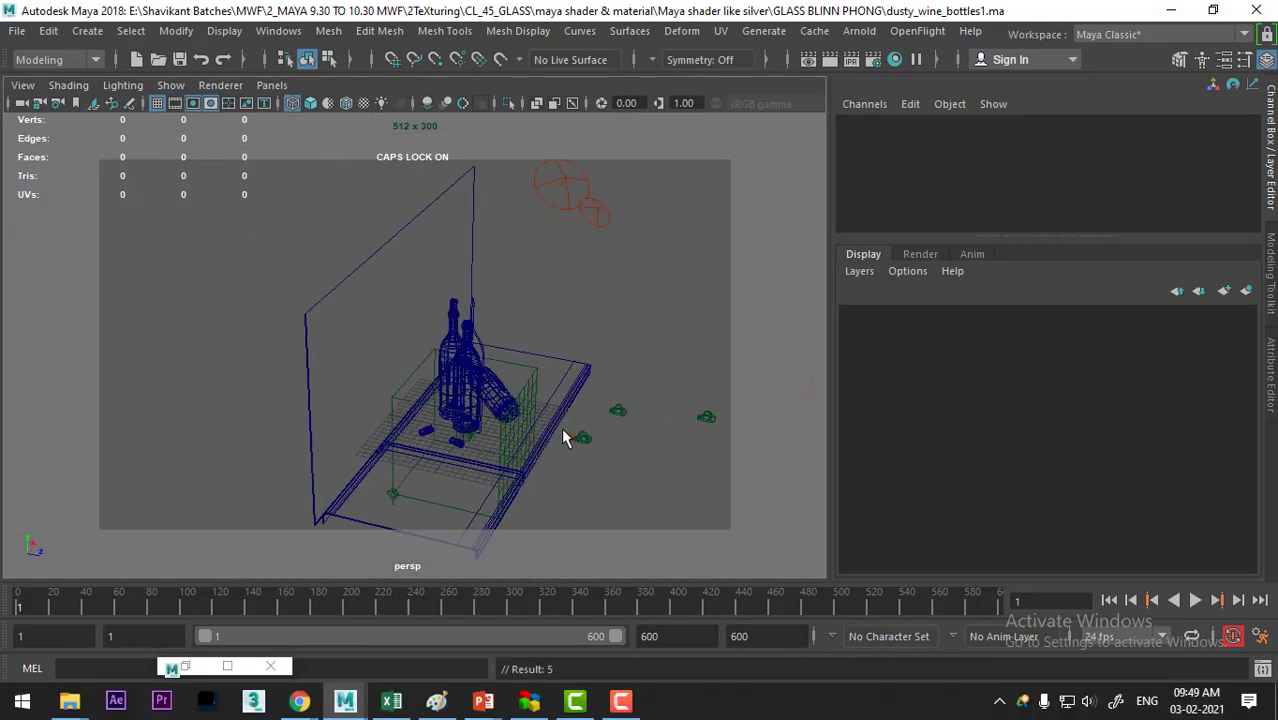
pyautogui.moveTo(568, 437)
pyautogui.keyDown('alt'); pyautogui.mouseDown()
pyautogui.moveTo(504, 298)
pyautogui.moveTo(477, 374)
pyautogui.mouseUp(); pyautogui.keyUp('alt')
pyautogui.press('5')
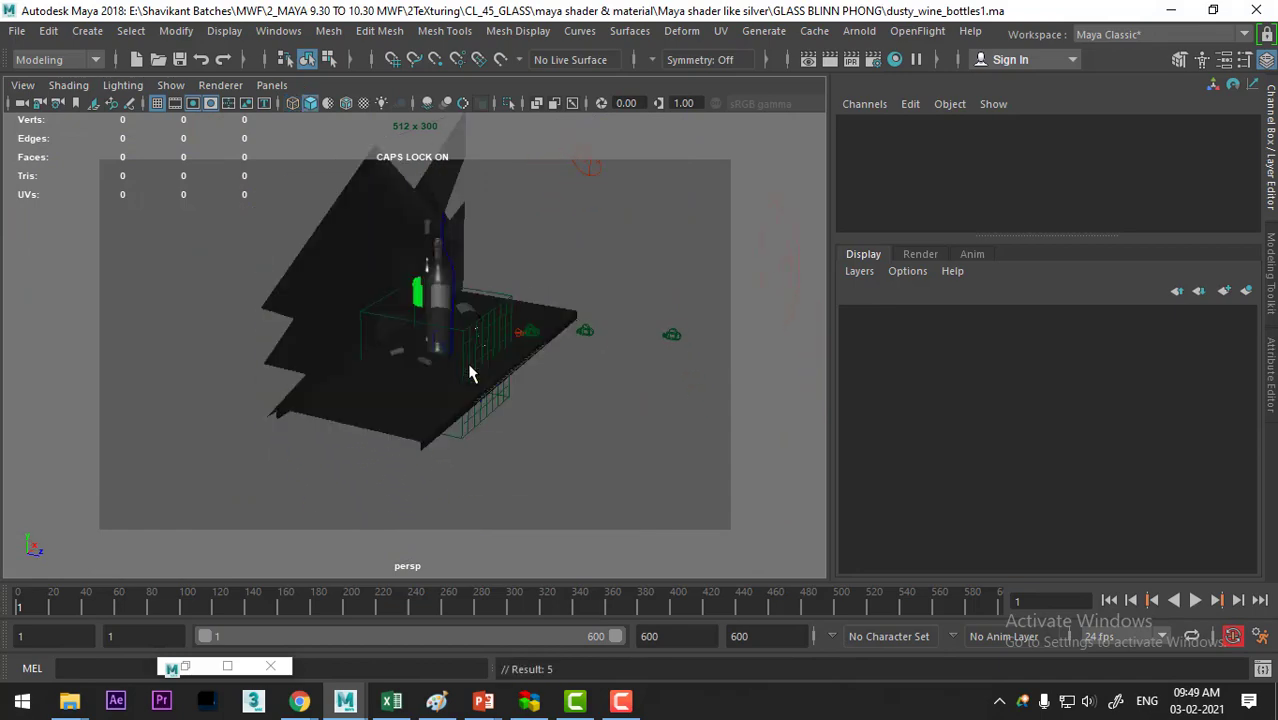
pyautogui.moveTo(481, 402)
pyautogui.keyDown('alt'); pyautogui.mouseDown()
pyautogui.moveTo(374, 360)
pyautogui.moveTo(408, 405)
pyautogui.moveTo(331, 422)
pyautogui.moveTo(261, 410)
pyautogui.moveTo(522, 428)
pyautogui.mouseUp(); pyautogui.keyUp('alt')
# Step: Look through camera1 again, re-render the still life, and select the front bottle
pyautogui.click(398, 470)
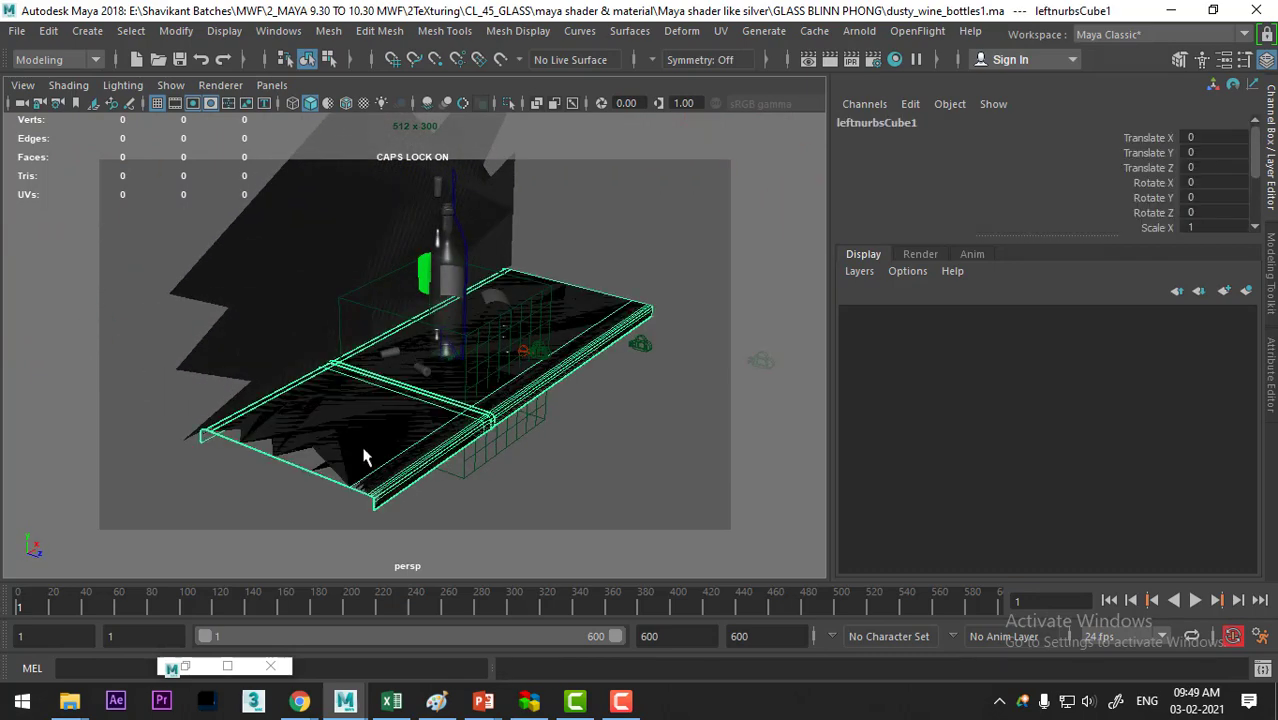
pyautogui.click(251, 227)
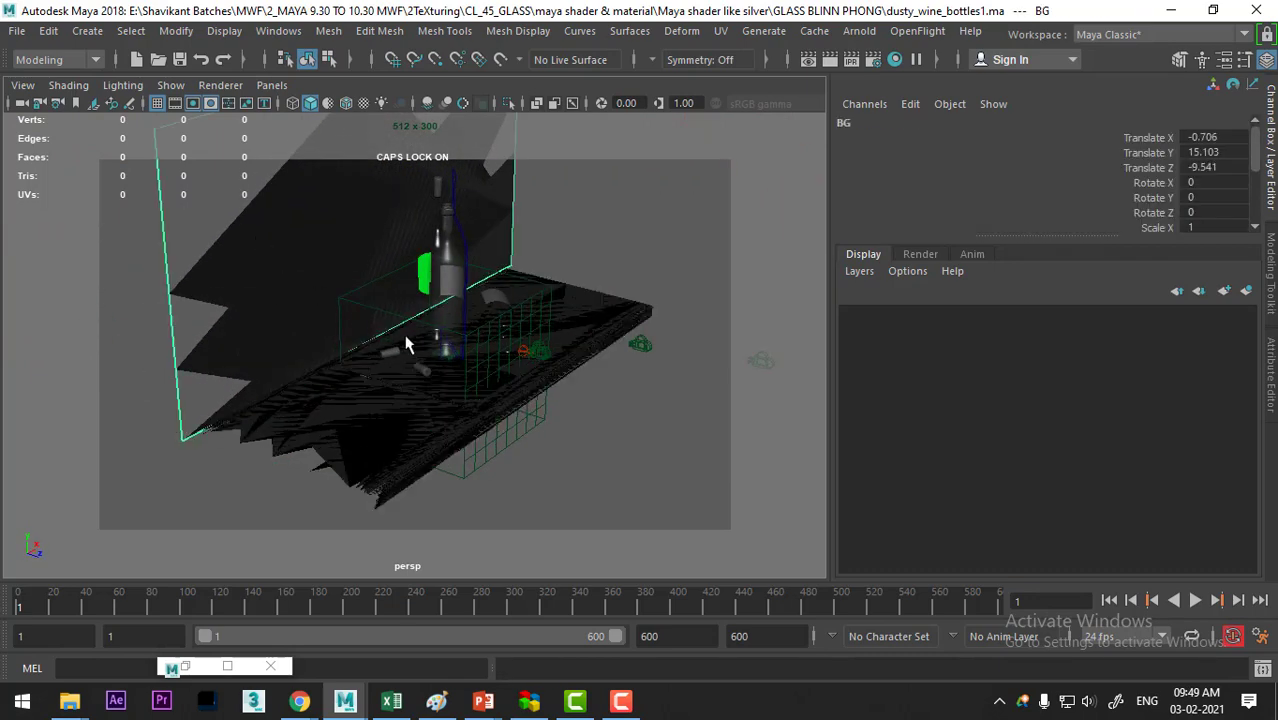
pyautogui.click(271, 85)
pyautogui.moveTo(302, 104)
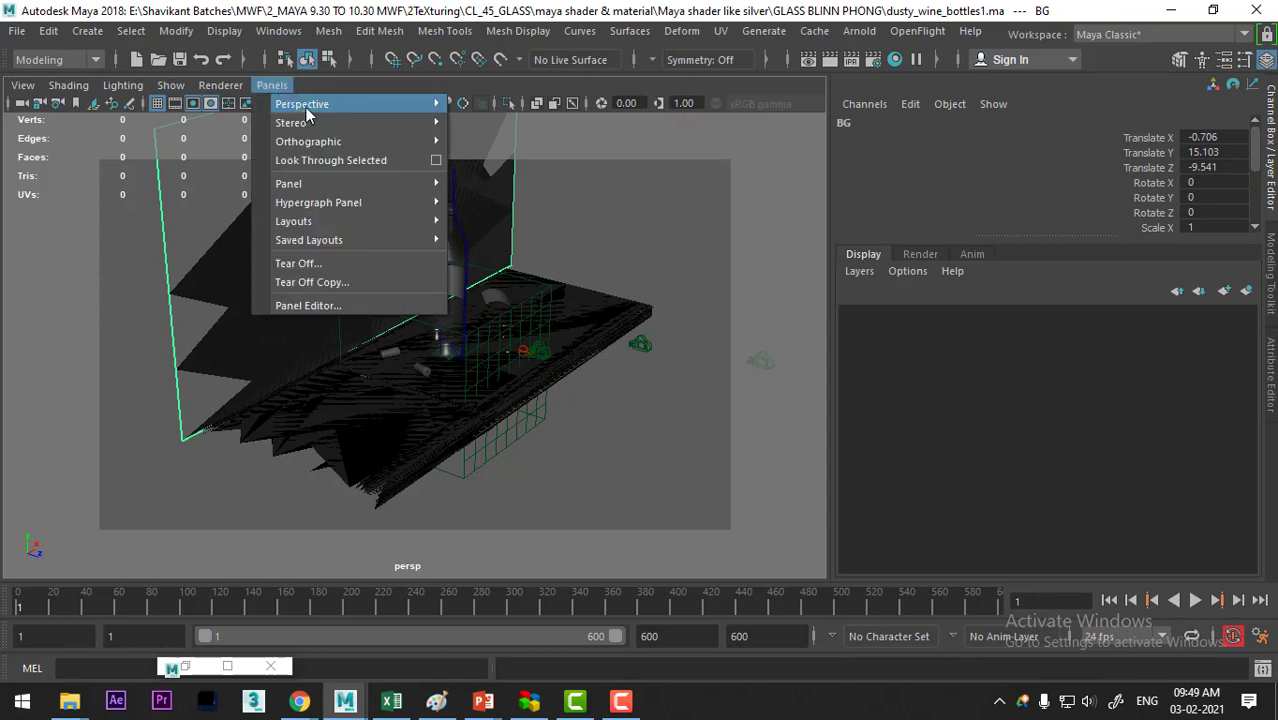
pyautogui.click(511, 124)
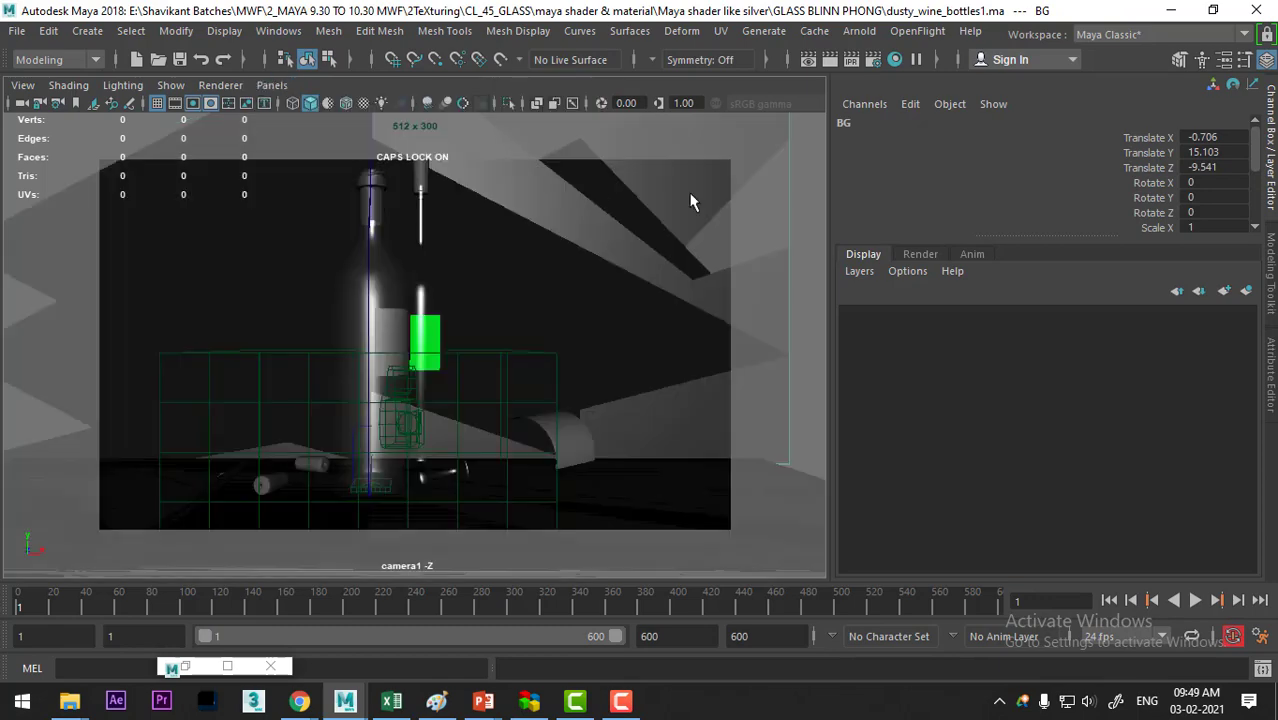
pyautogui.click(828, 60)
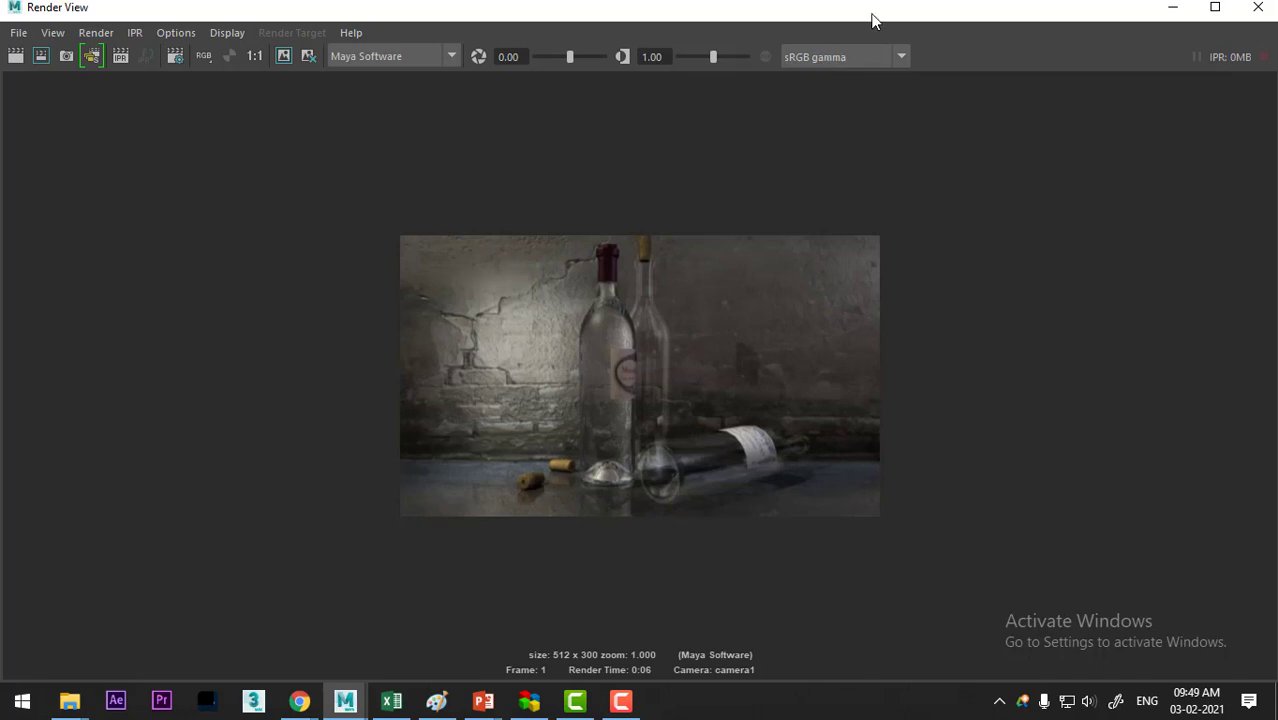
pyautogui.click(1173, 8)
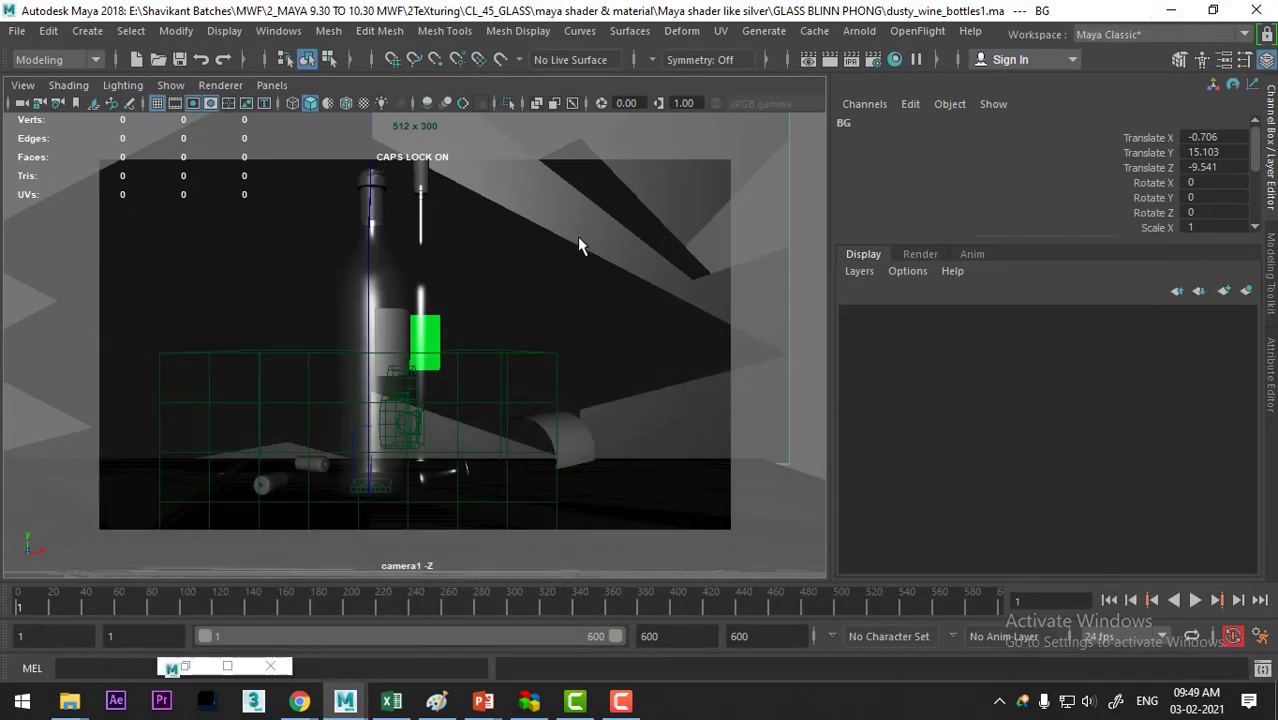
pyautogui.click(392, 290)
# Step: Open the front bottle's blinn8 material attributes and scroll down to Reflected Color
pyautogui.rightClick(392, 290)
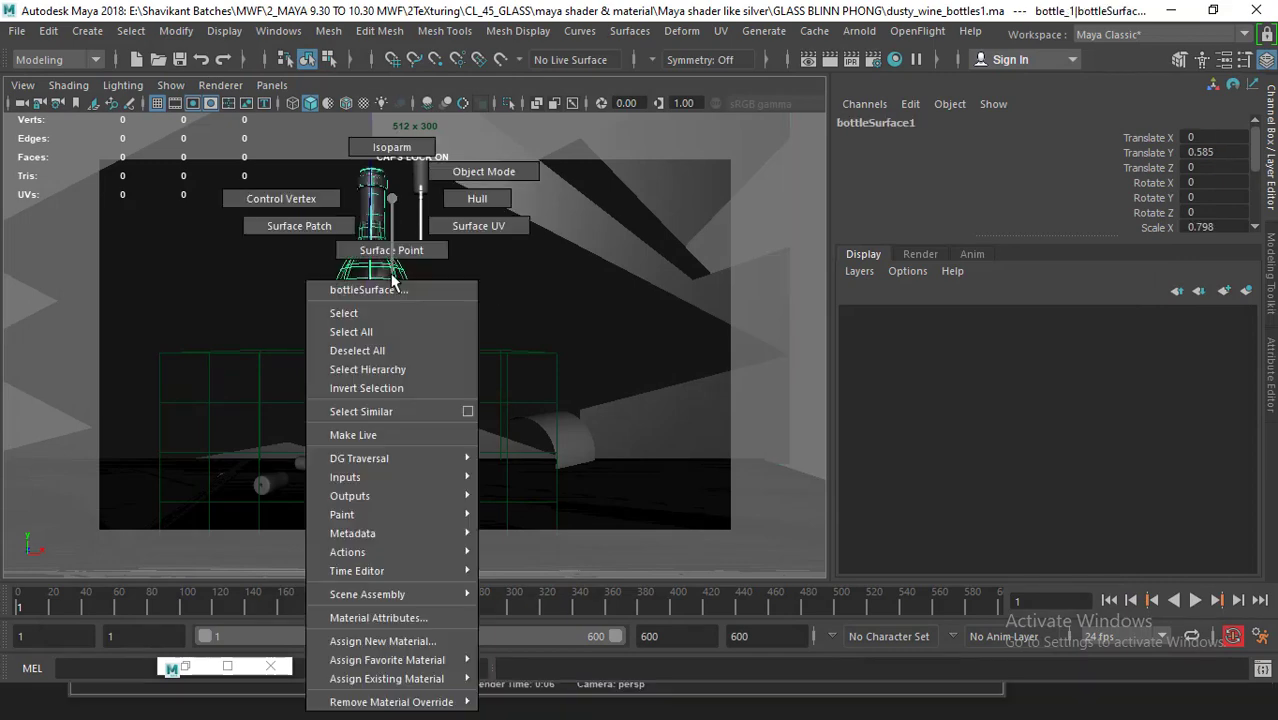
pyautogui.click(384, 621)
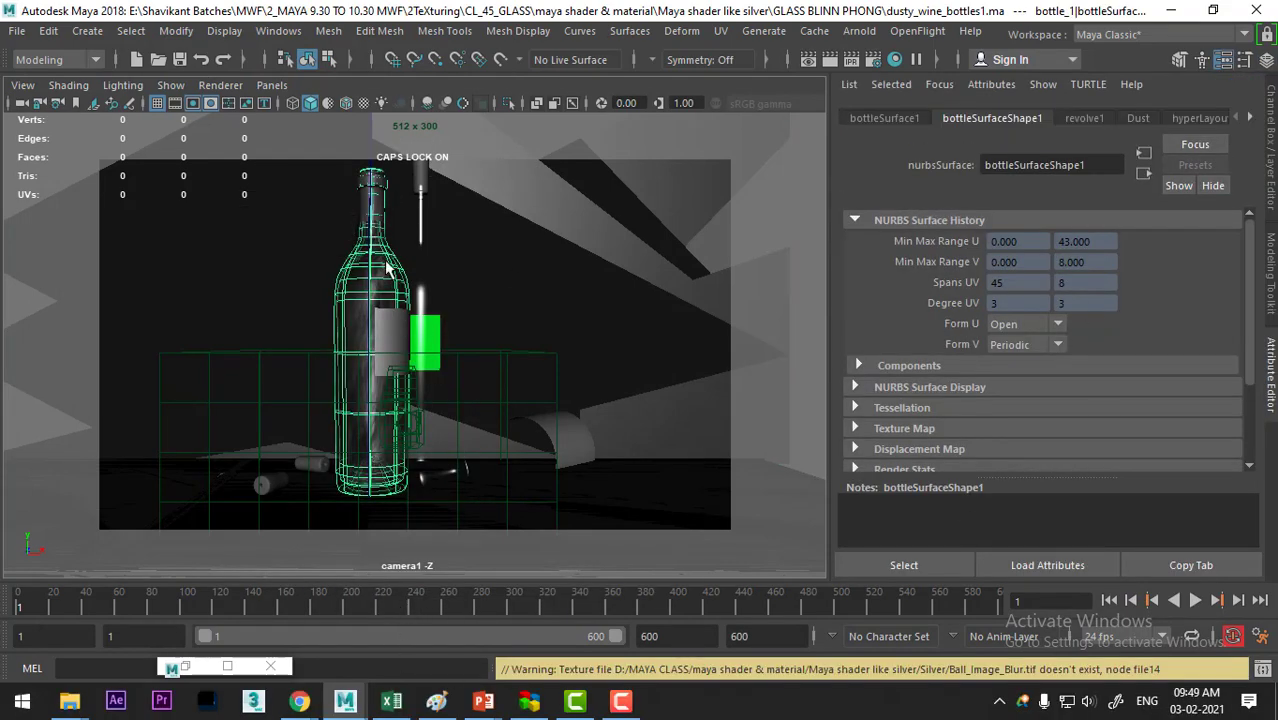
pyautogui.rightClick(388, 282)
pyautogui.click(413, 620)
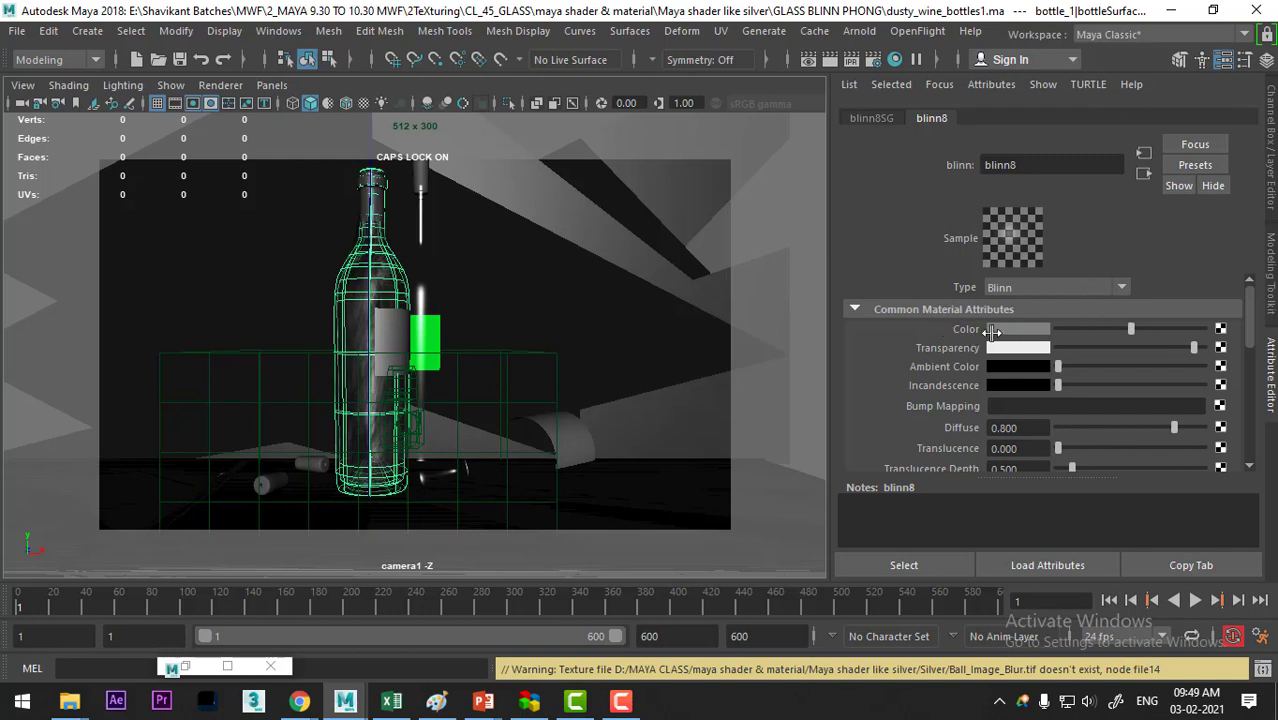
pyautogui.scroll(-2, 1150, 347)
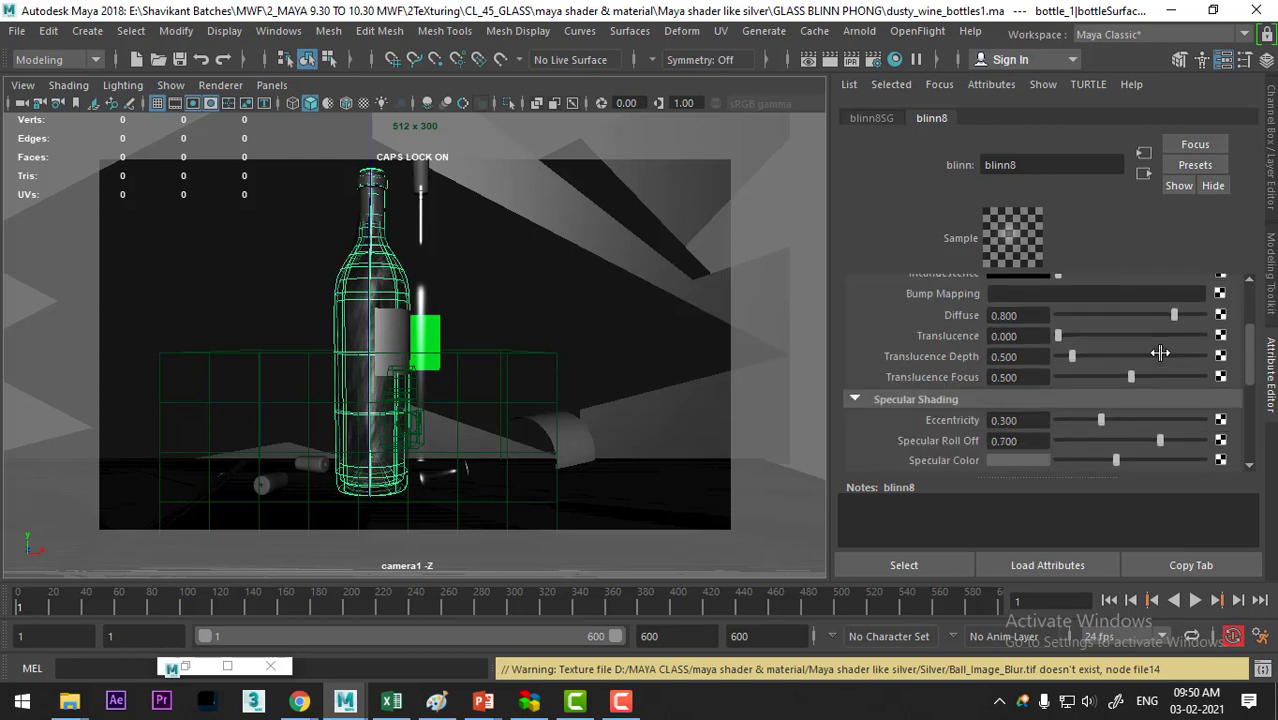
pyautogui.scroll(-3, 1160, 352)
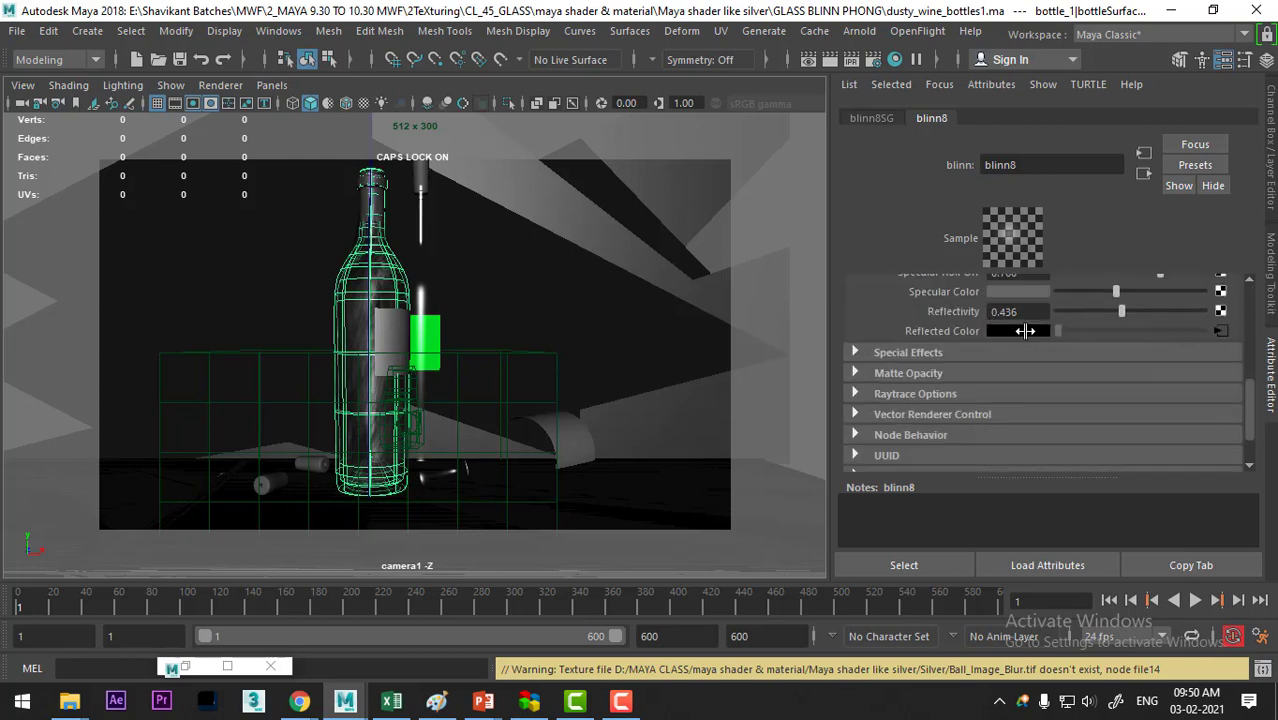
# Step: Trace the Reflected Color map to envBall1 and its file14 texture, then return to envBall1
pyautogui.click(1220, 331)
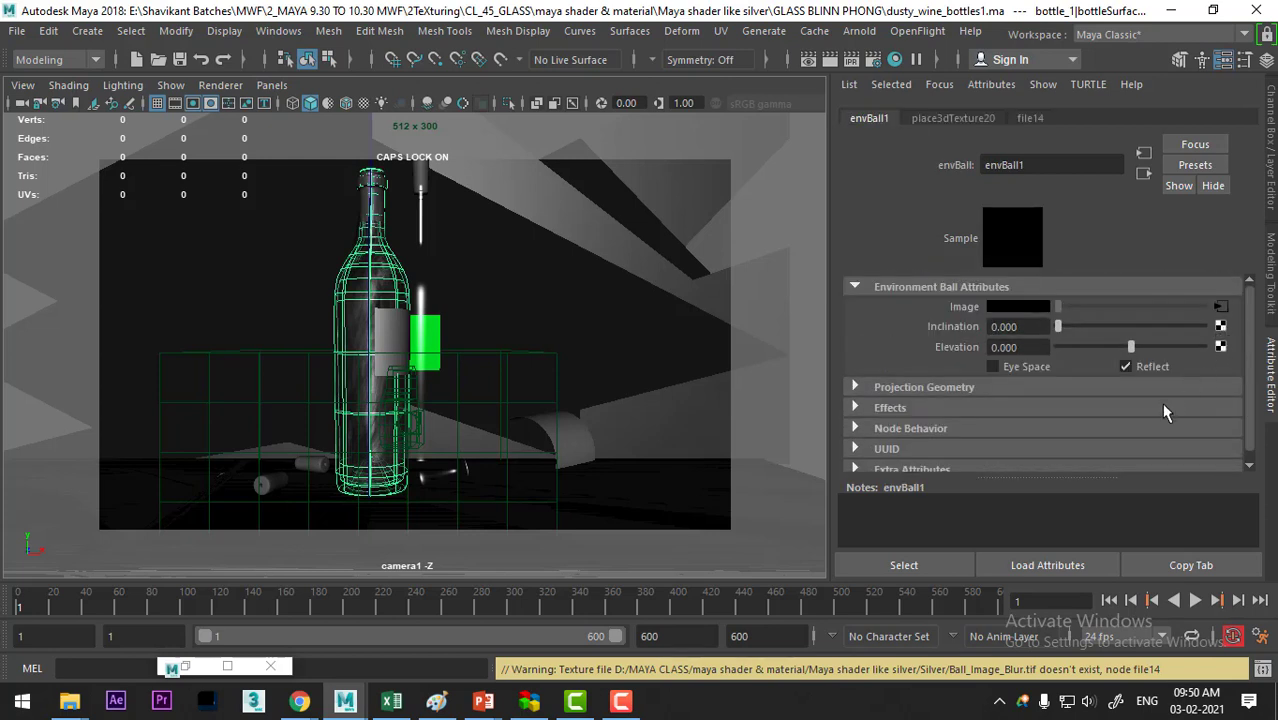
pyautogui.click(1219, 308)
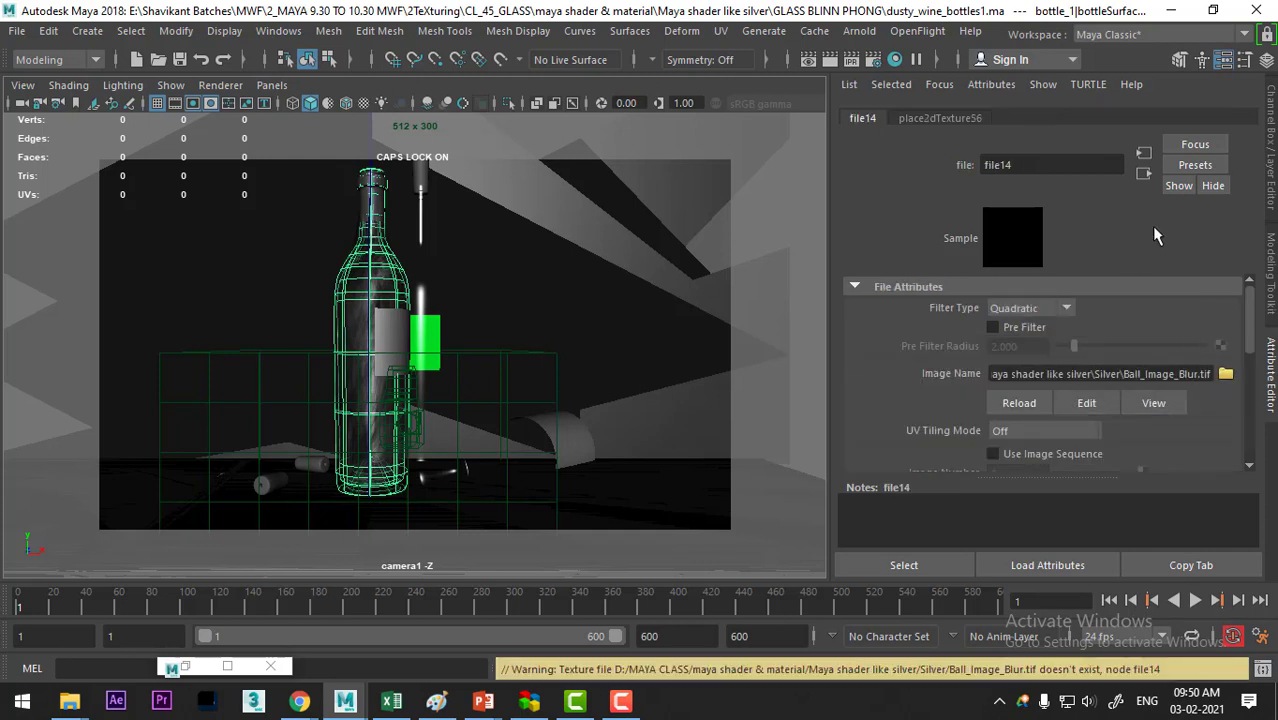
pyautogui.click(1144, 175)
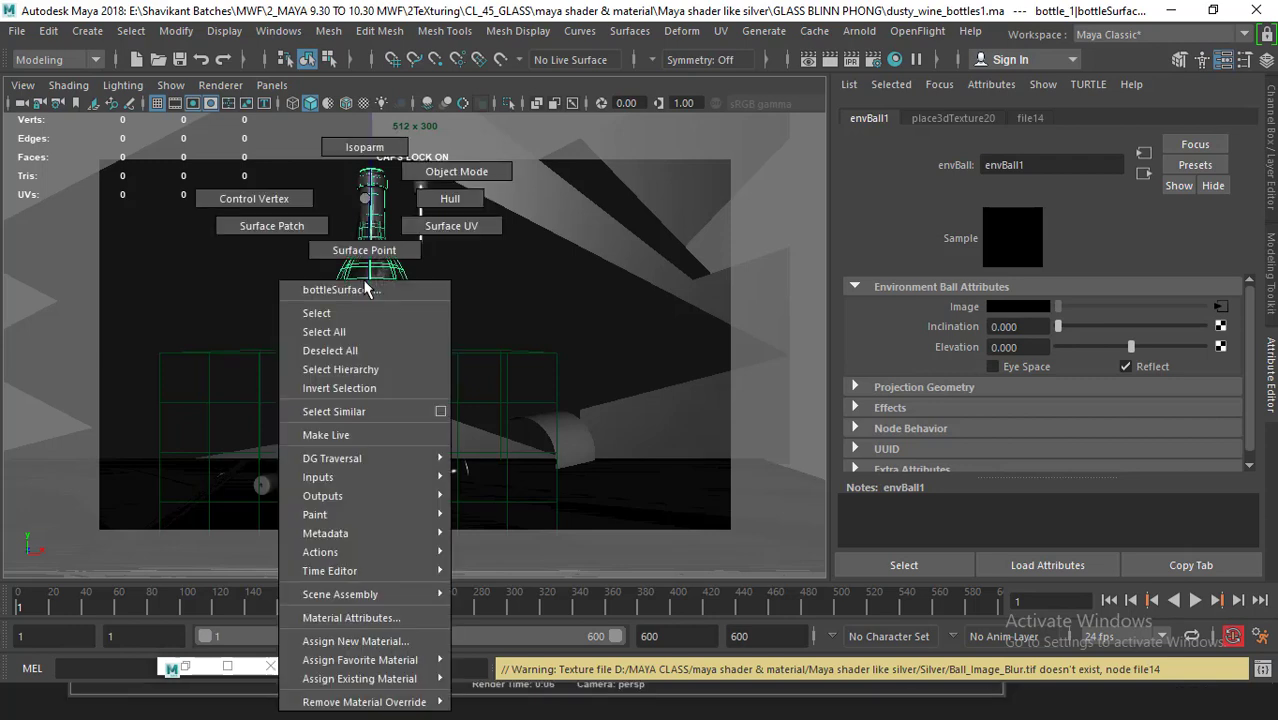
# Step: Assign a new Blinn material (blinn9) to the front bottle and render it as opaque grey
pyautogui.rightClick(365, 287)
pyautogui.moveTo(360, 660)
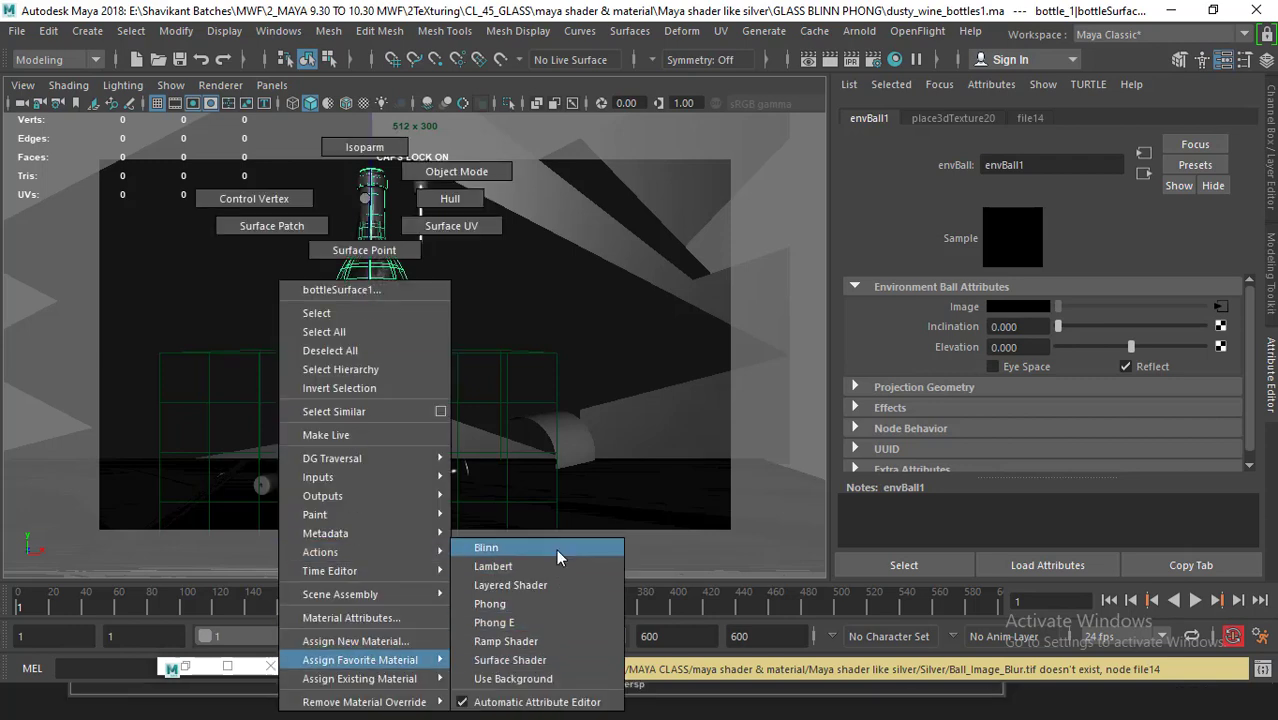
pyautogui.click(556, 549)
pyautogui.click(831, 59)
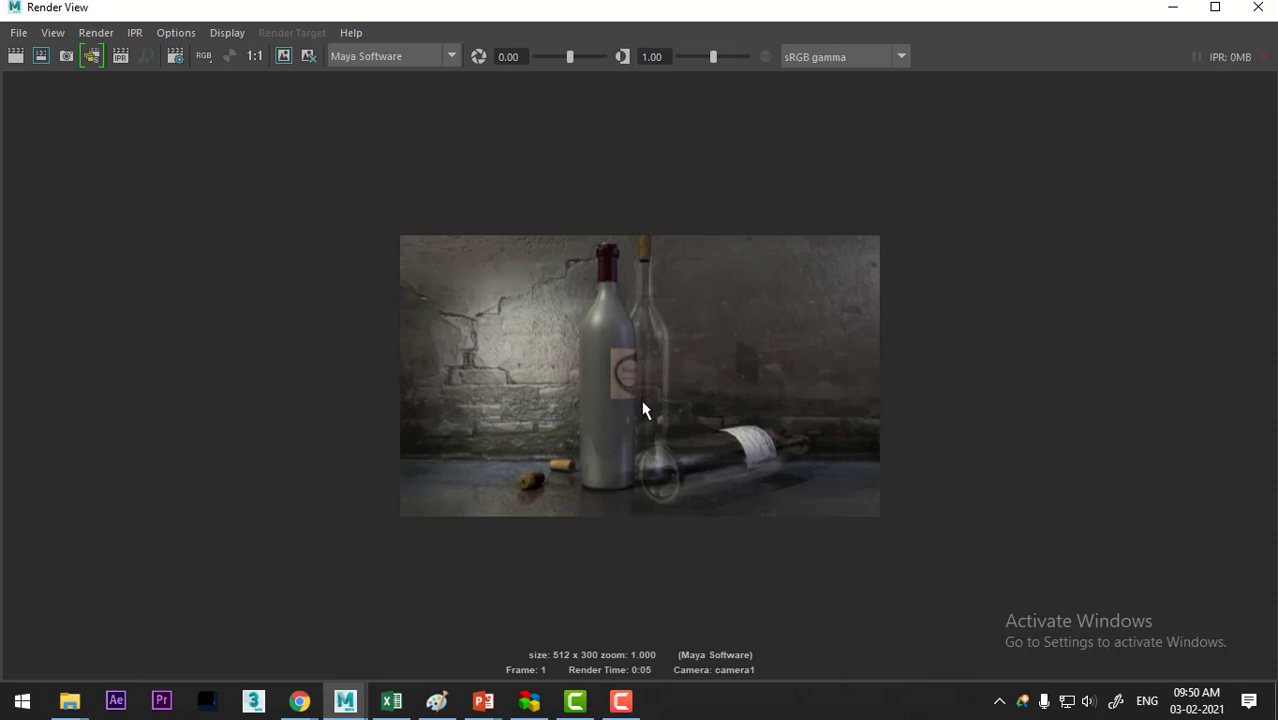
pyautogui.click(1173, 8)
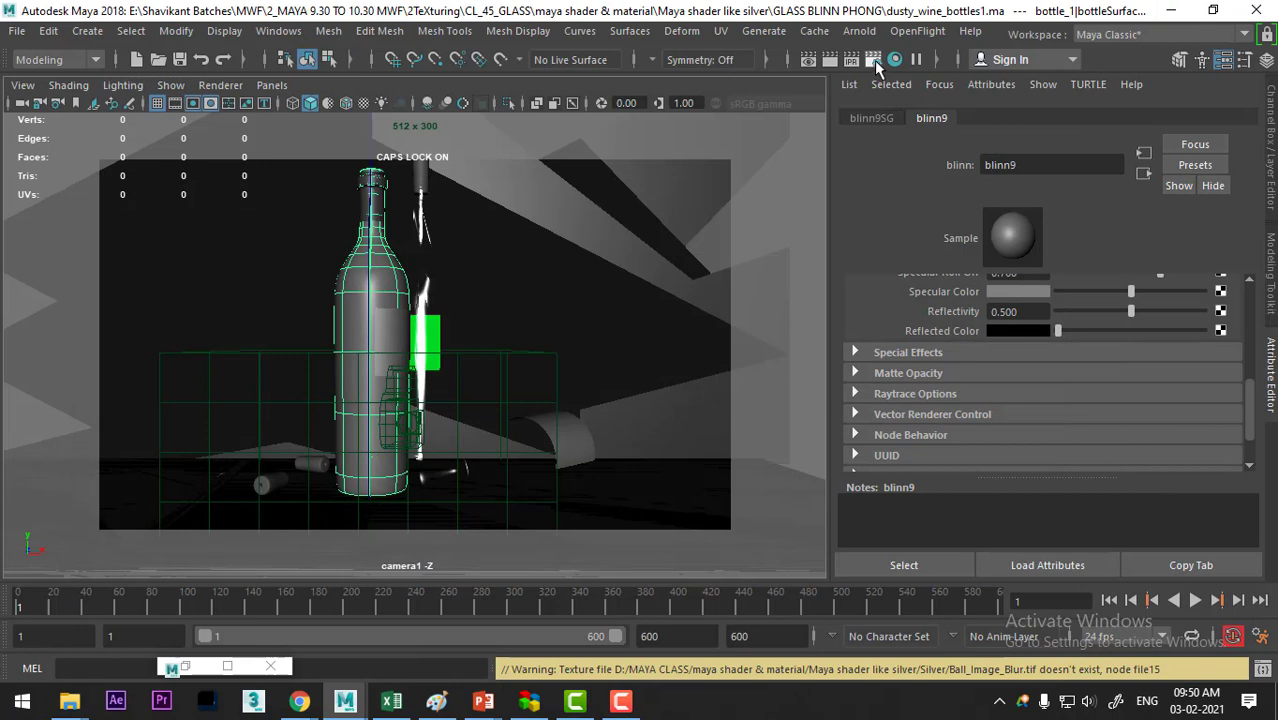
pyautogui.click(877, 64)
# Step: Uncheck Raytracing under Maya Software's Raytracing Quality settings and render the scene again
pyautogui.moveTo(926, 183); pyautogui.dragTo(674, 65)
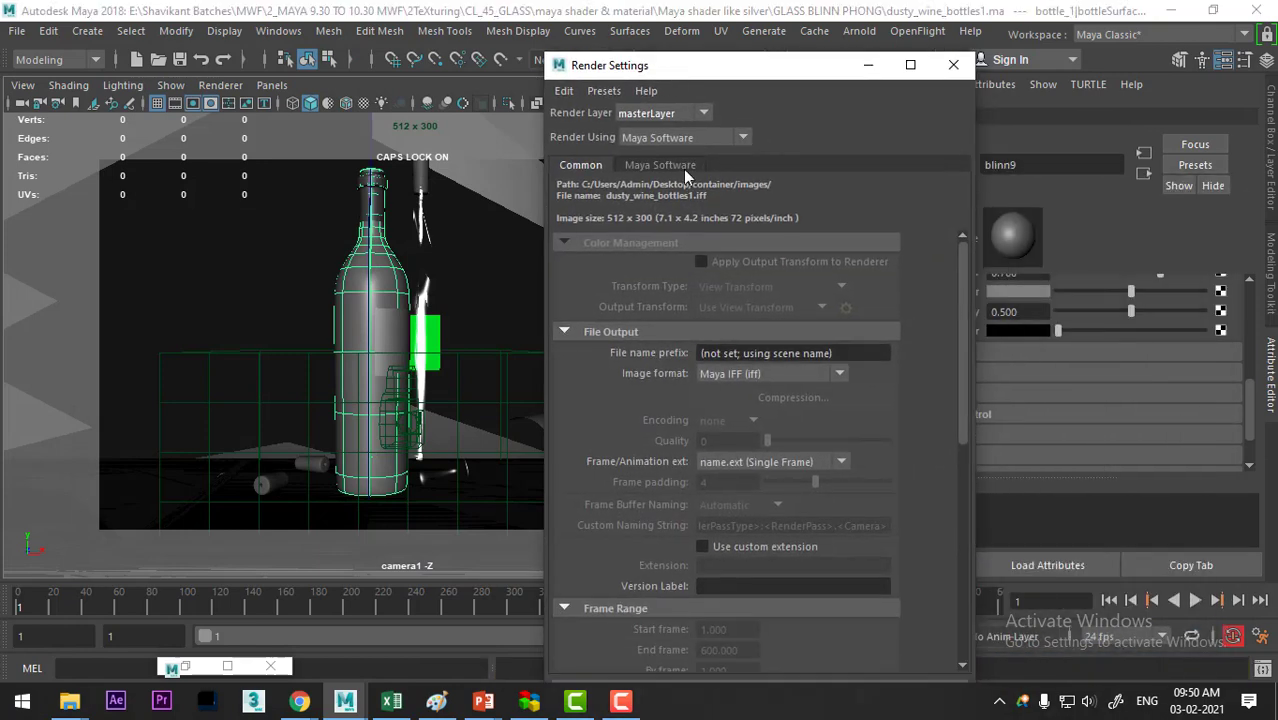
pyautogui.click(670, 168)
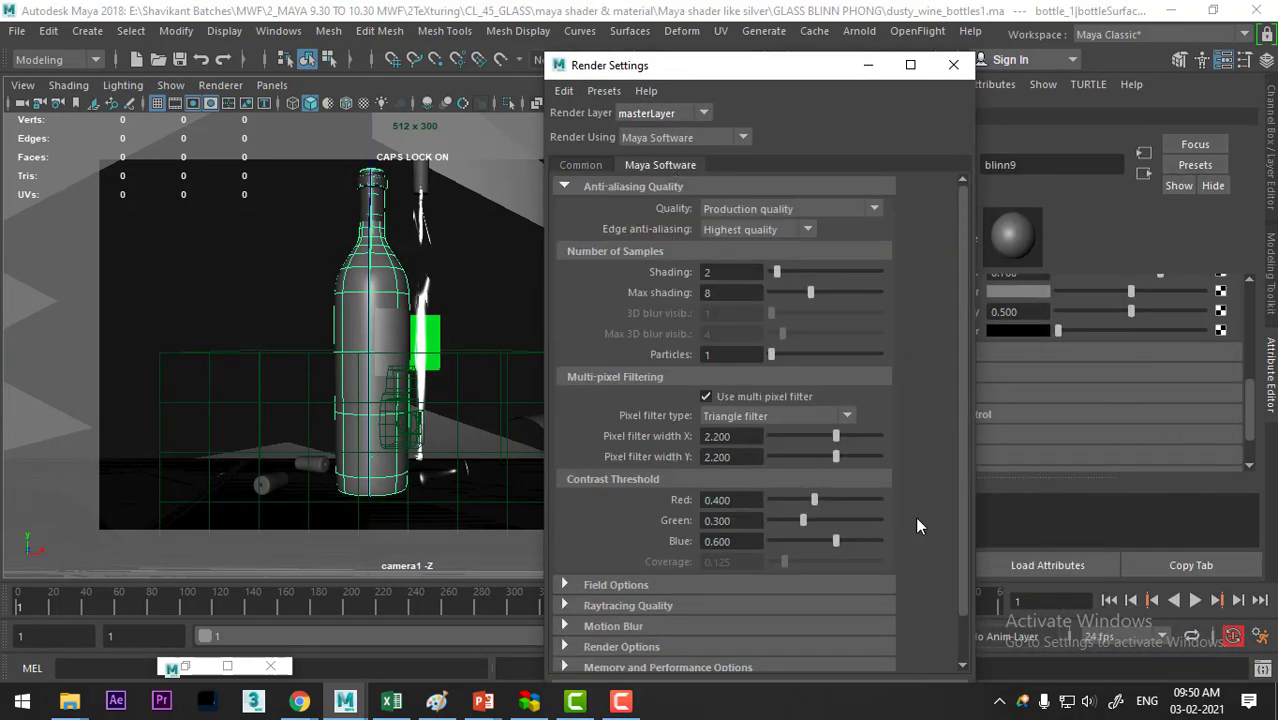
pyautogui.click(610, 605)
pyautogui.scroll(-3, 786, 539)
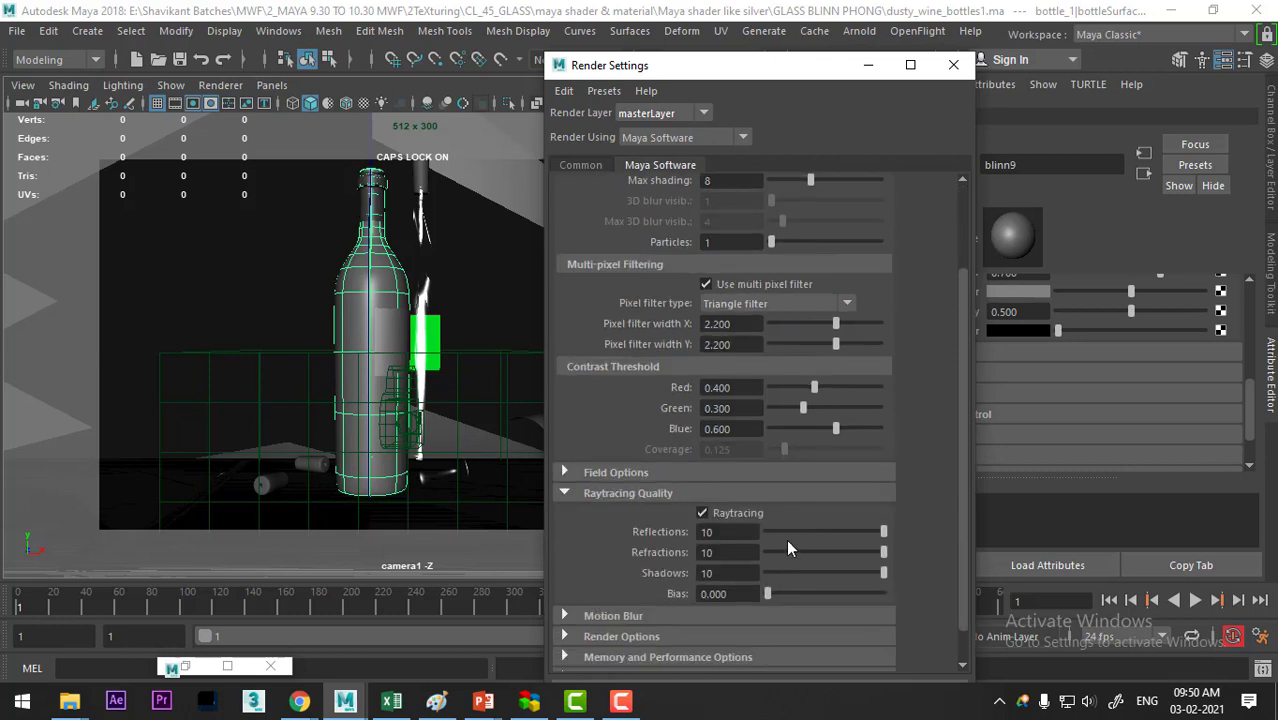
pyautogui.click(742, 514)
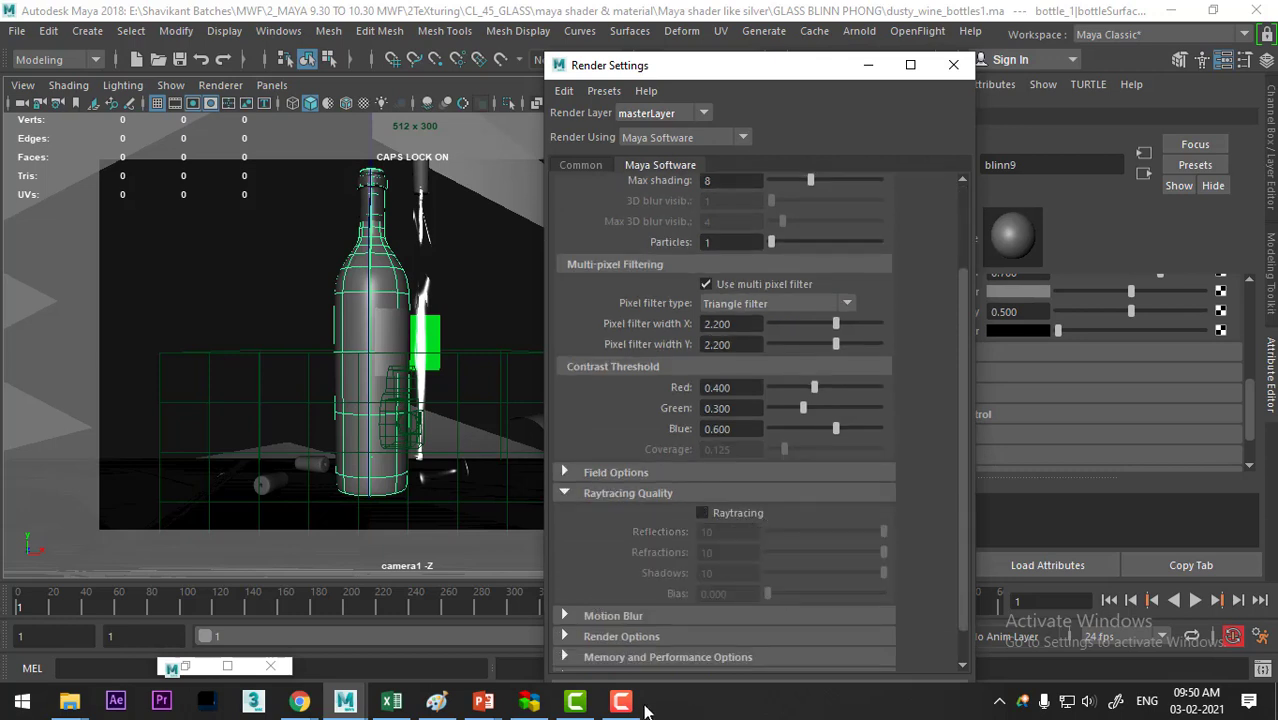
pyautogui.moveTo(773, 76); pyautogui.dragTo(1013, 127)
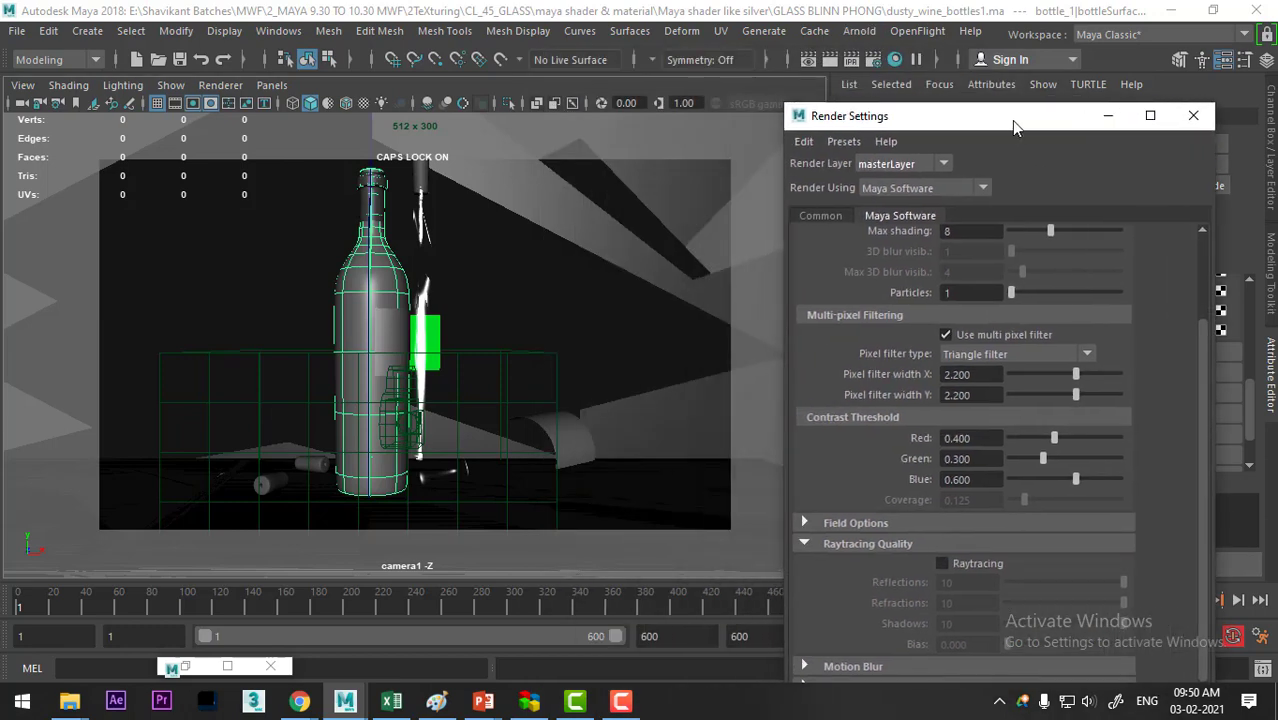
pyautogui.click(829, 58)
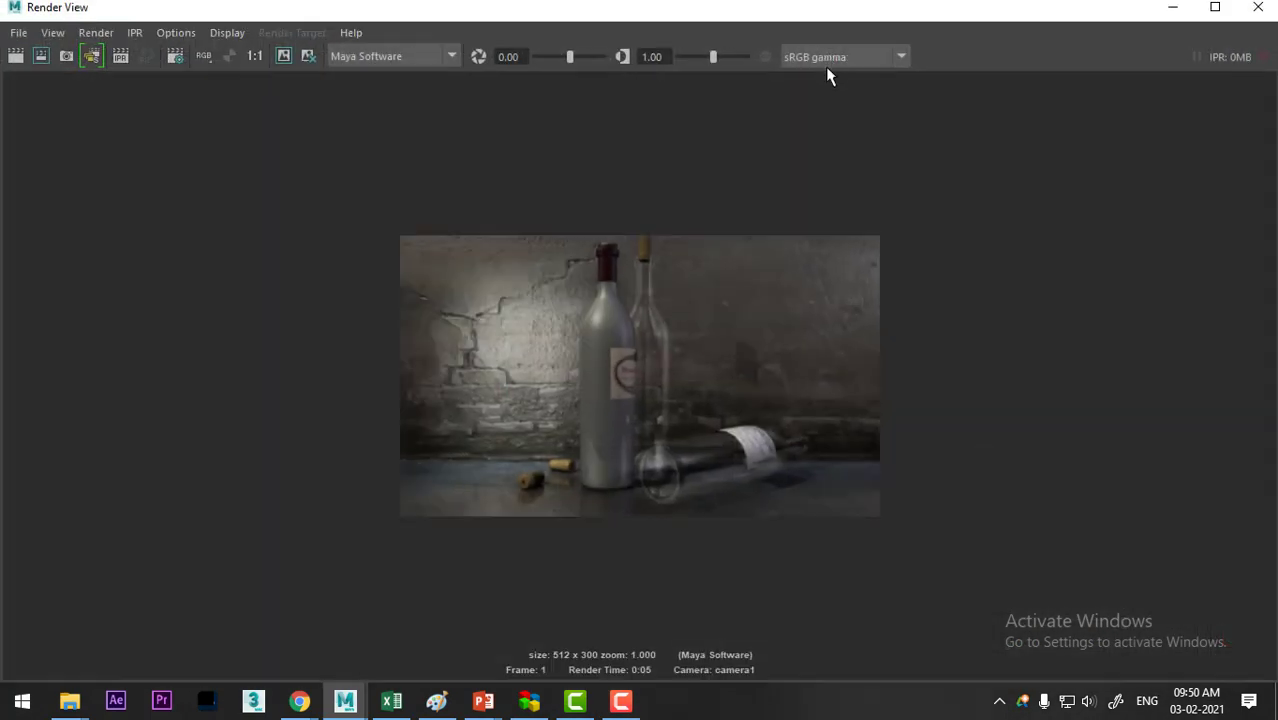
# Step: Redo the render without raytracing, then shrink and move the Render View window aside
pyautogui.click(15, 57)
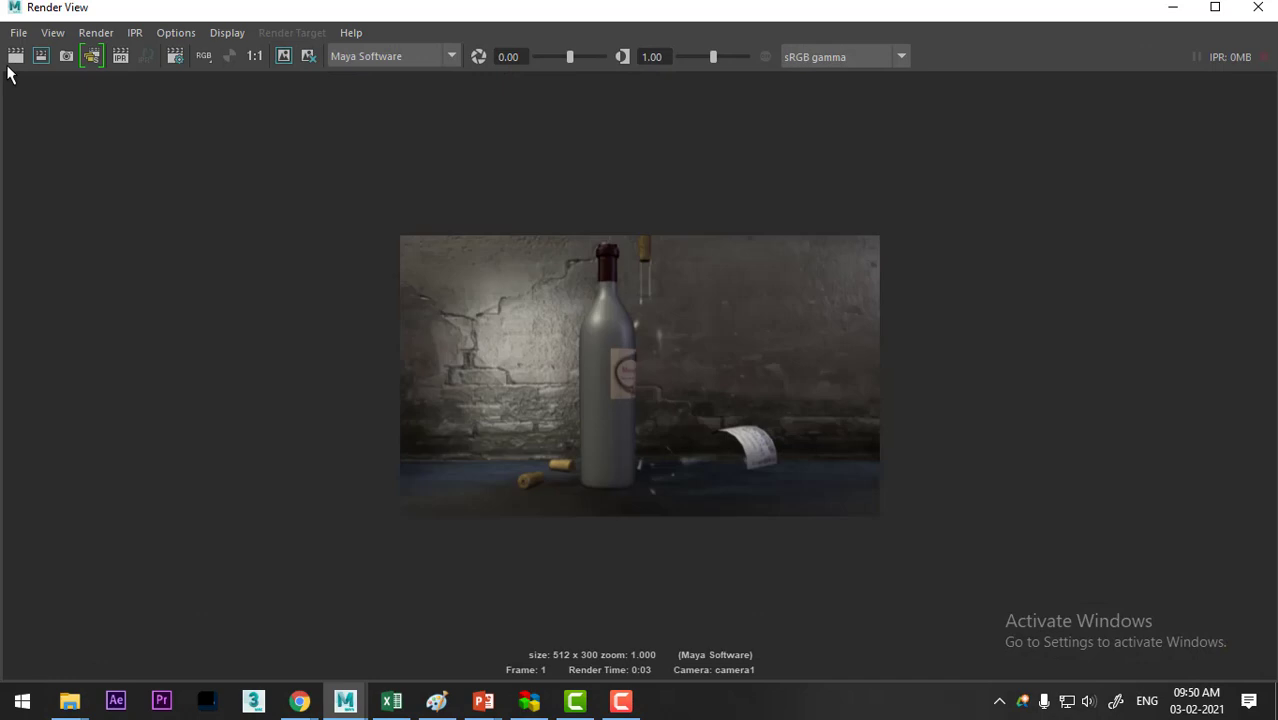
pyautogui.click(284, 57)
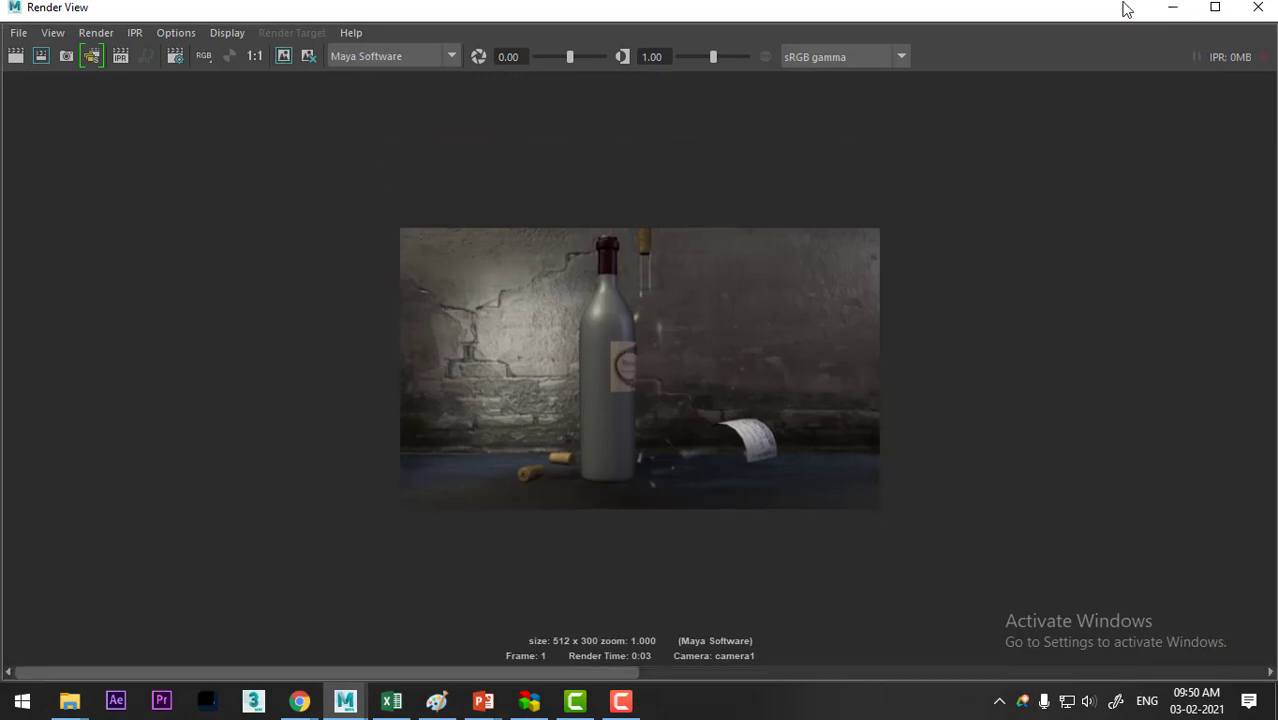
pyautogui.moveTo(1125, 9)
pyautogui.mouseDown()
pyautogui.moveTo(113, 175)
pyautogui.moveTo(355, 163)
pyautogui.mouseUp()
pyautogui.moveTo(489, 152)
pyautogui.mouseDown()
pyautogui.moveTo(797, 216)
pyautogui.moveTo(310, 124)
pyautogui.mouseUp()
# Step: Turn Raytracing back on in Render Settings and re-render from Render View
pyautogui.click(1057, 107)
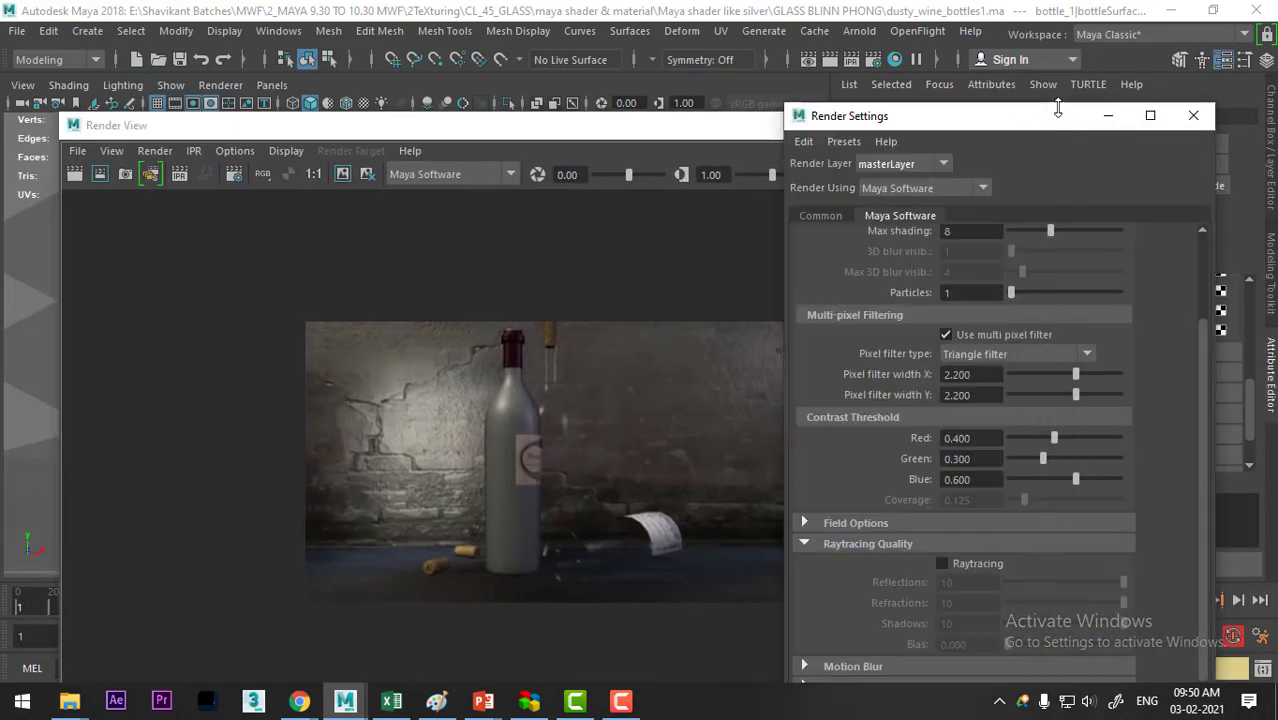
pyautogui.click(990, 563)
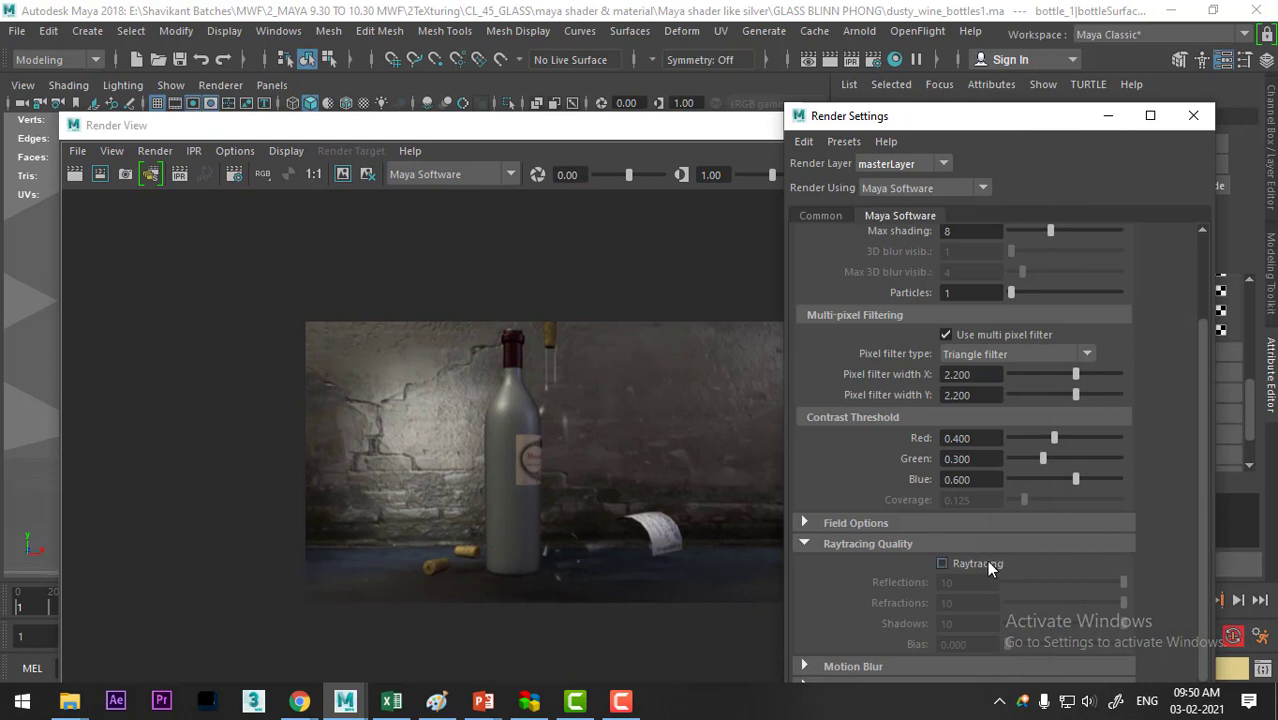
pyautogui.click(76, 176)
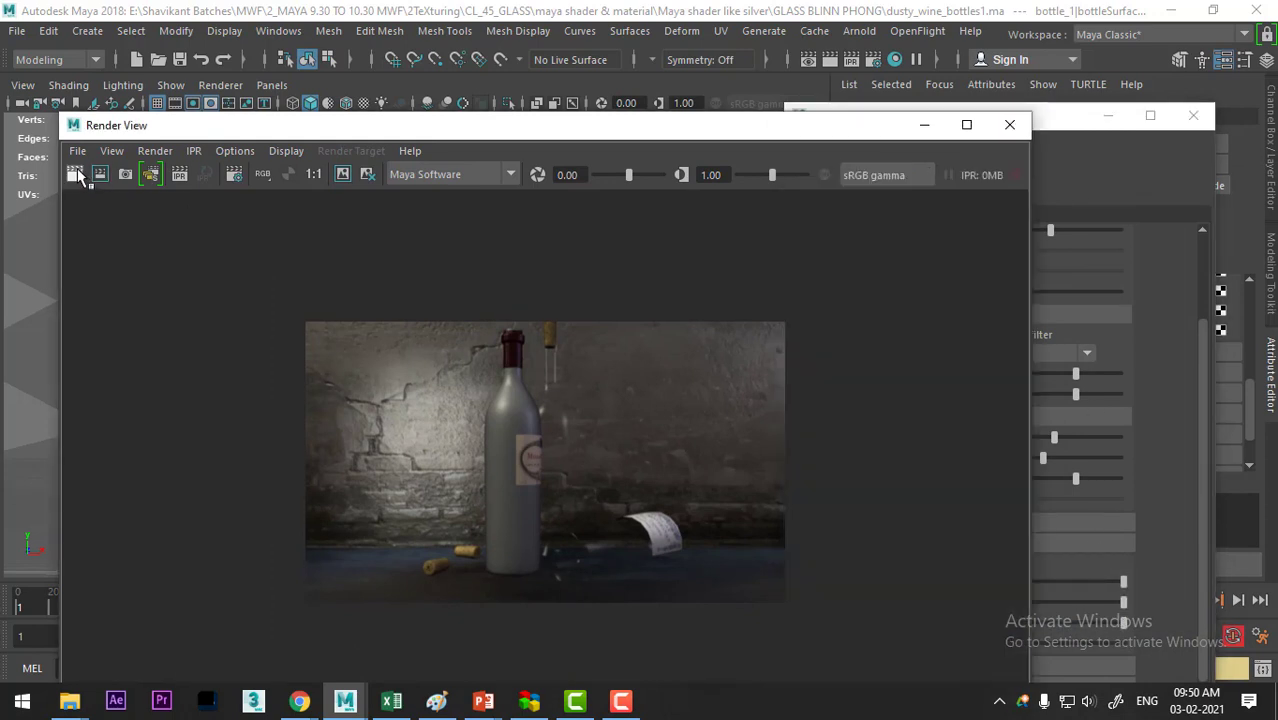
pyautogui.click(77, 174)
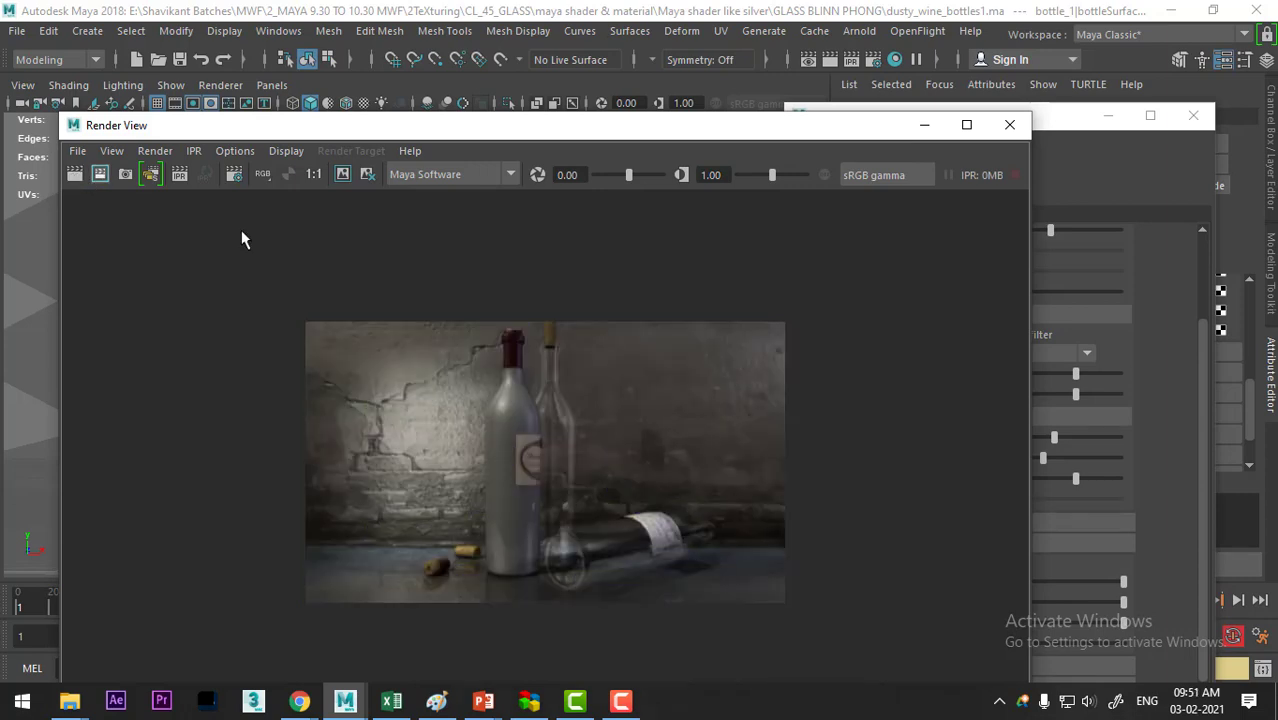
# Step: Maximize Render View, scrub through the stored renders to compare them, then minimize it
pyautogui.click(966, 125)
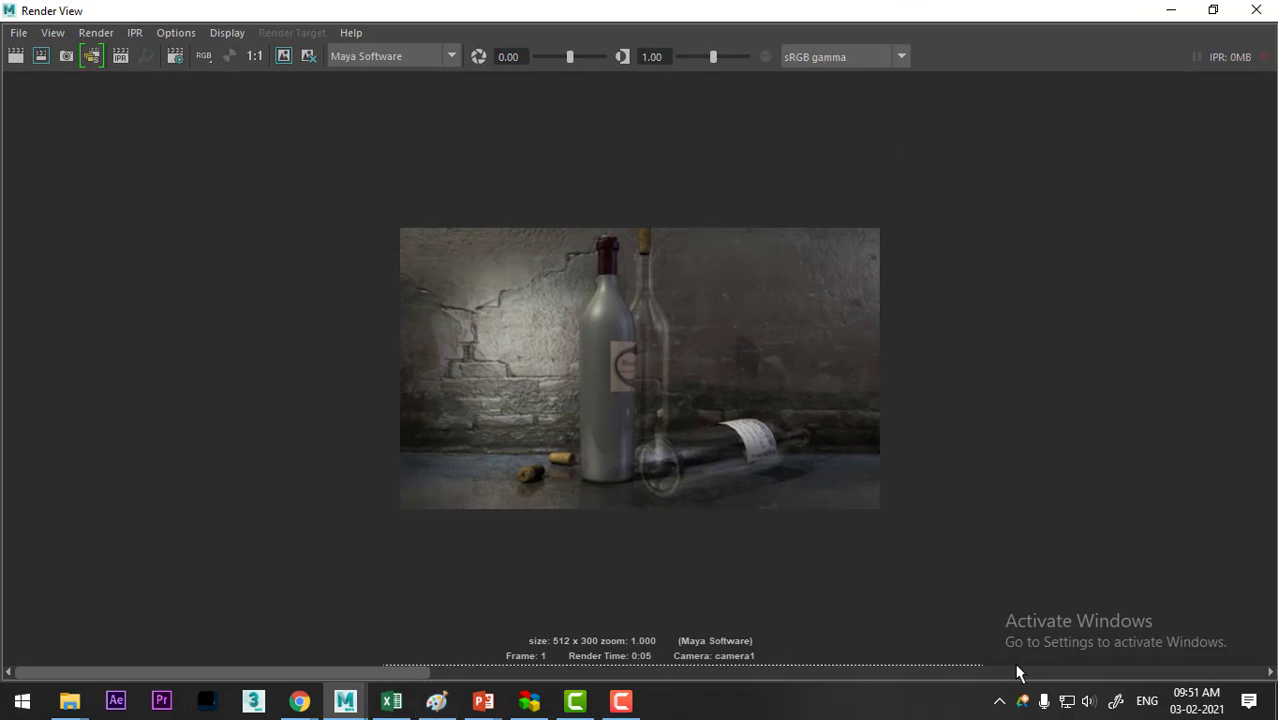
pyautogui.moveTo(540, 672); pyautogui.dragTo(884, 662)
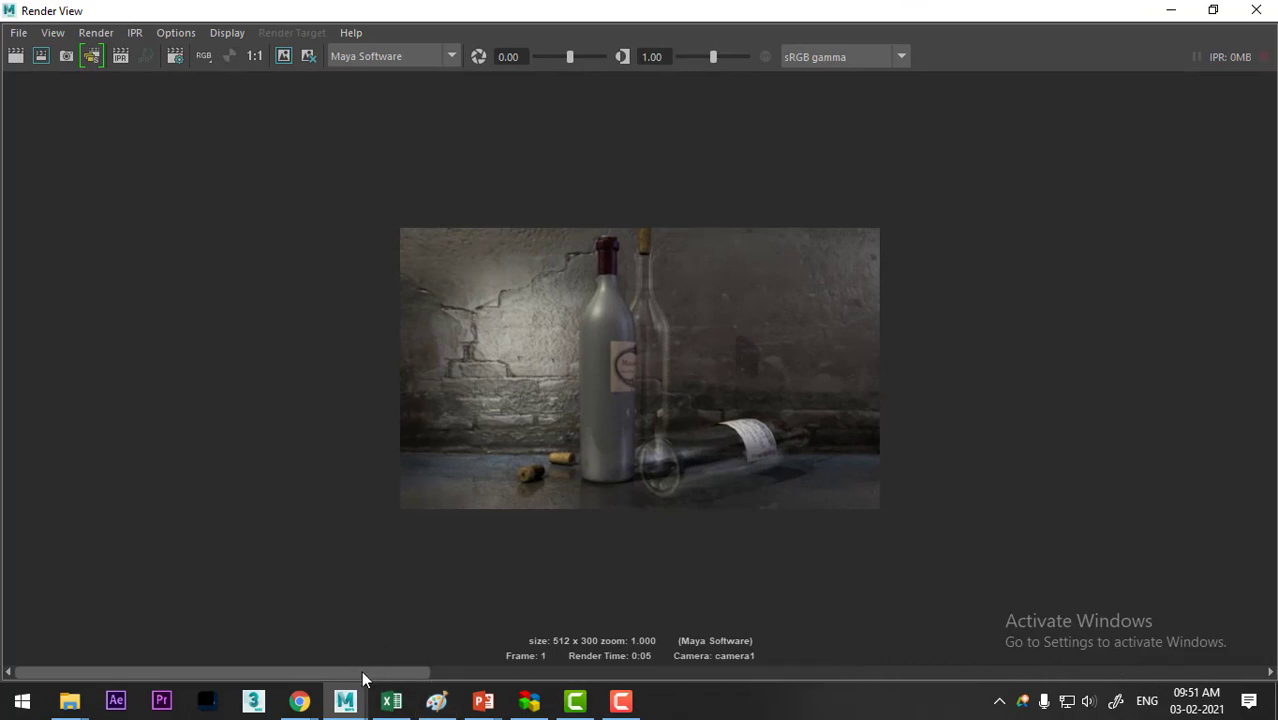
pyautogui.moveTo(364, 674); pyautogui.dragTo(884, 713)
pyautogui.moveTo(1147, 713)
pyautogui.mouseDown()
pyautogui.moveTo(414, 662)
pyautogui.moveTo(1101, 659)
pyautogui.moveTo(471, 637)
pyautogui.moveTo(1049, 644)
pyautogui.moveTo(334, 620)
pyautogui.moveTo(1121, 672)
pyautogui.moveTo(540, 630)
pyautogui.moveTo(297, 633)
pyautogui.moveTo(756, 670)
pyautogui.moveTo(1118, 679)
pyautogui.mouseUp()
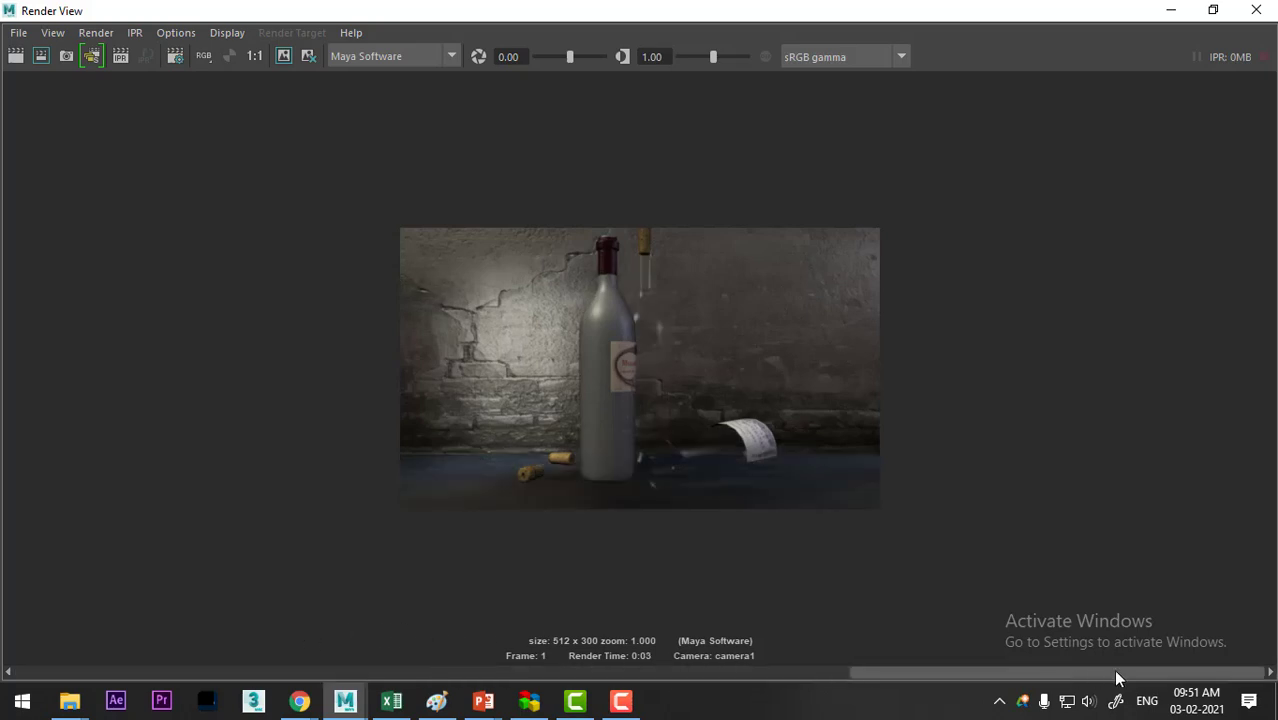
pyautogui.click(1171, 10)
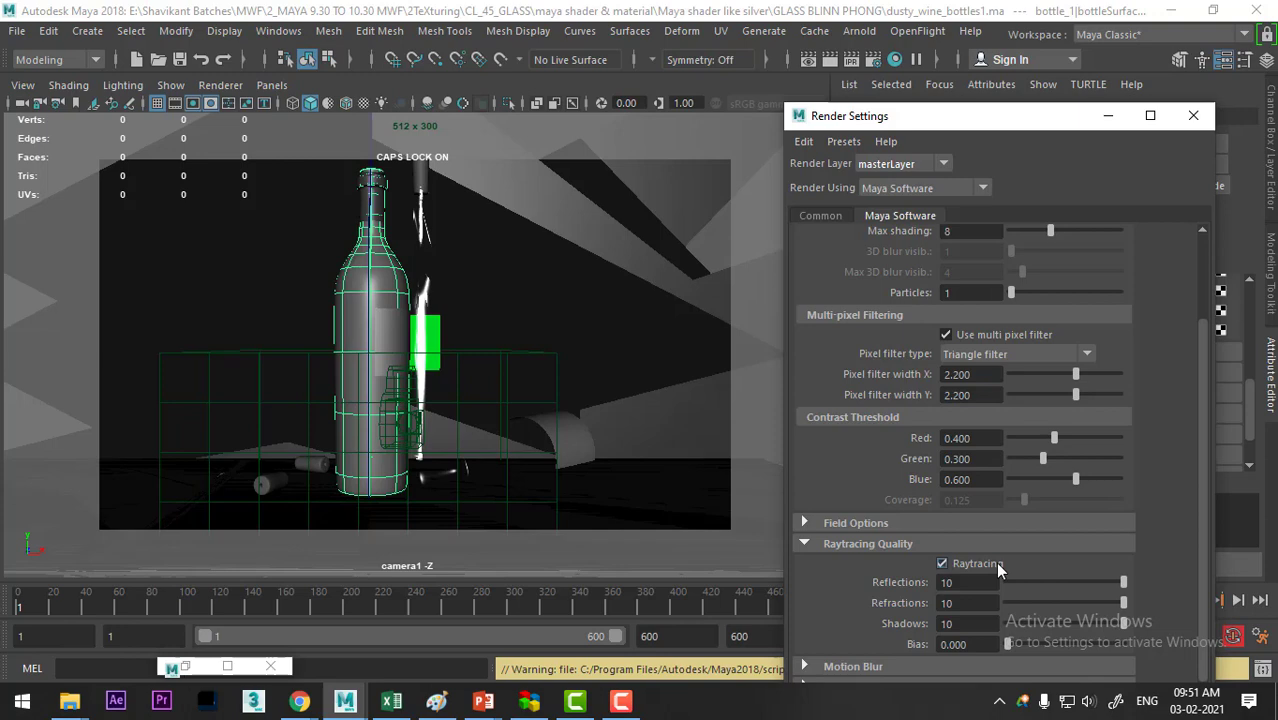
# Step: Rename blinn9 to GLASS, darken its colour, and raise its transparency almost to full
pyautogui.click(1193, 115)
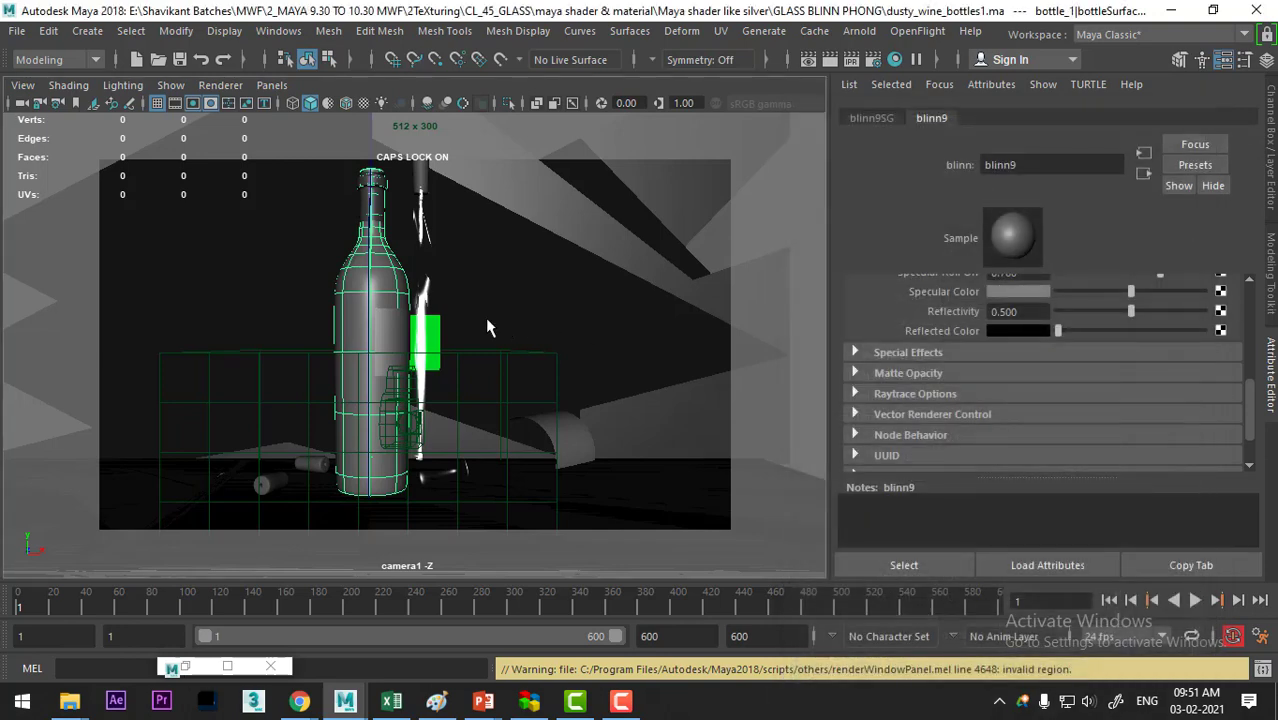
pyautogui.moveTo(1018, 165); pyautogui.dragTo(852, 161)
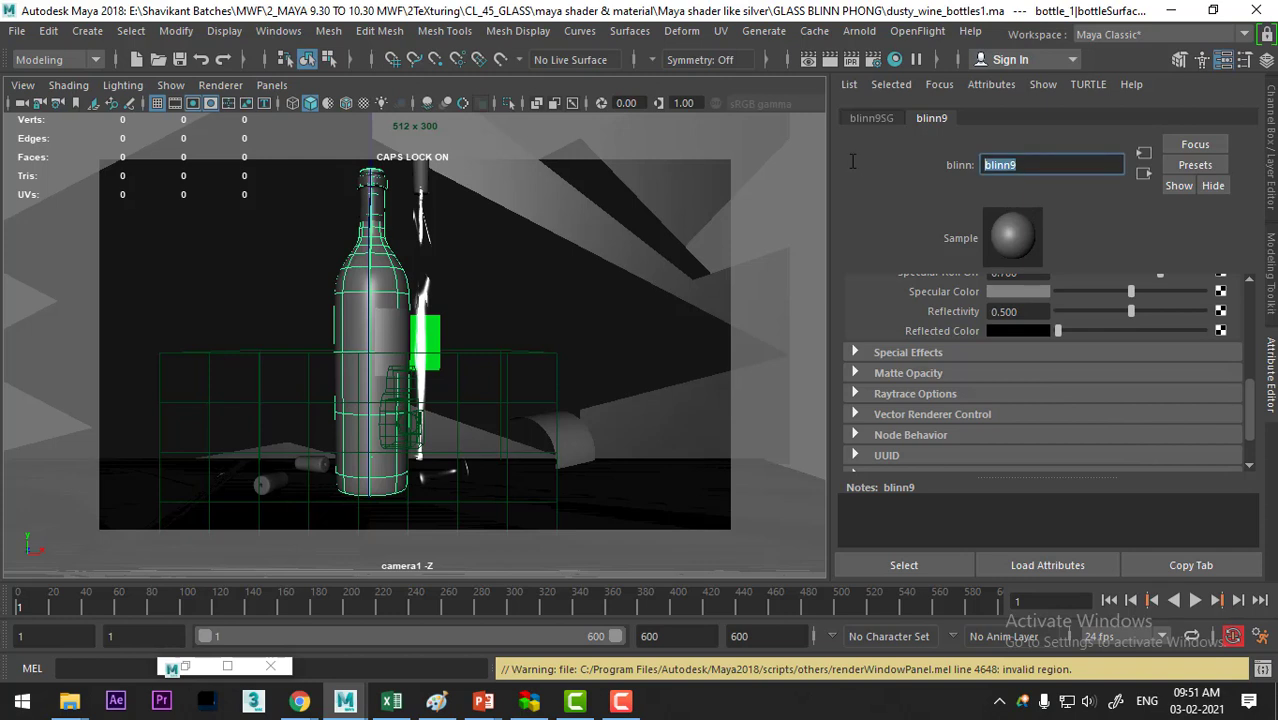
pyautogui.write('gLASS')
pyautogui.press('Return')
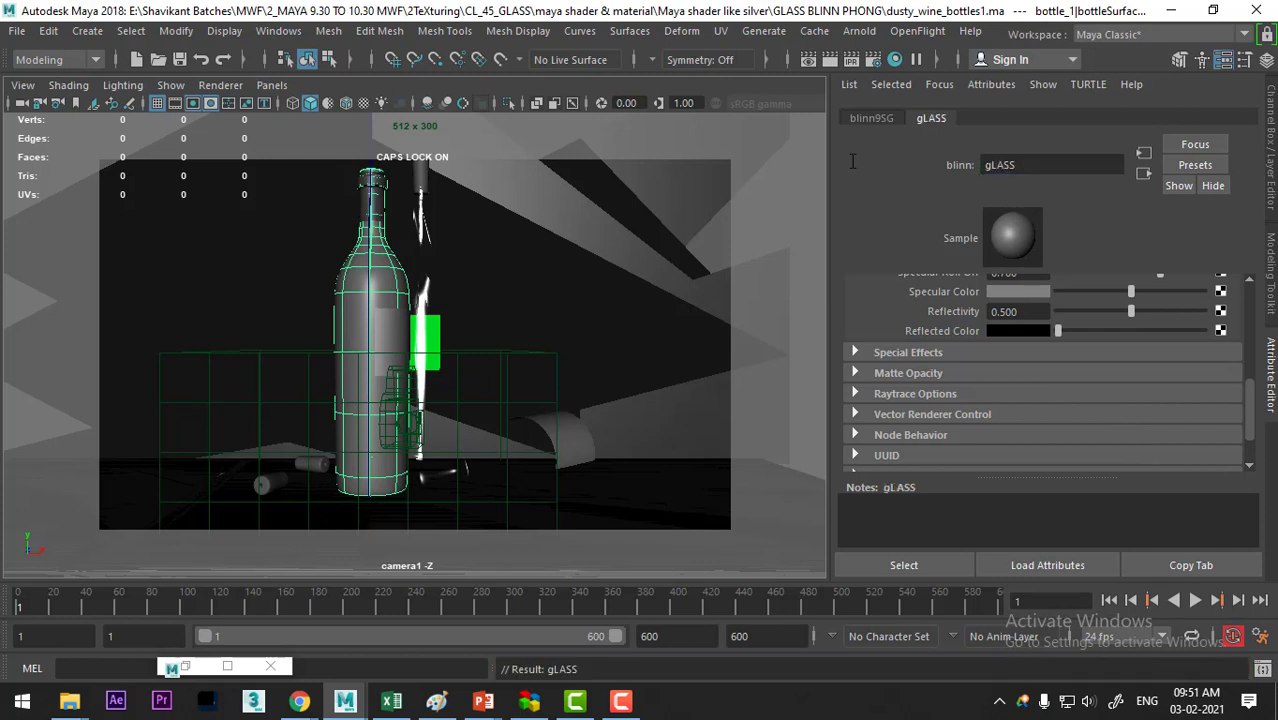
pyautogui.scroll(5, 1125, 337)
pyautogui.scroll(3, 1140, 309)
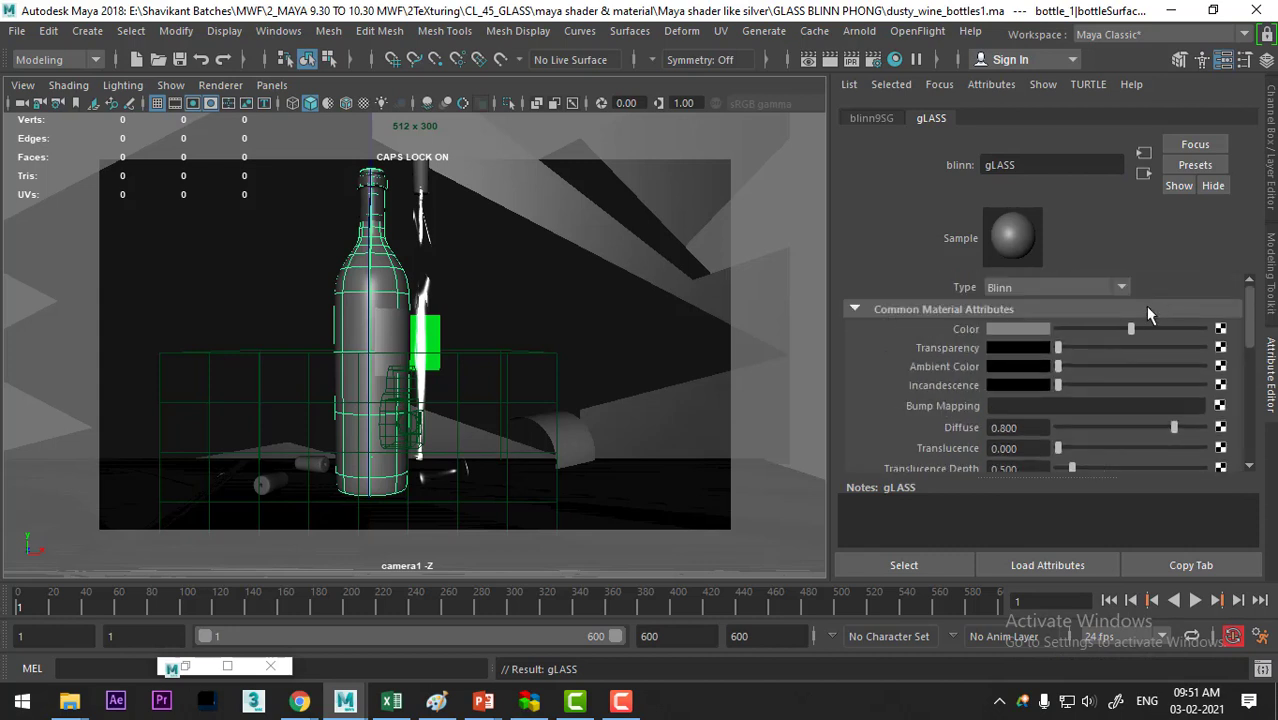
pyautogui.click(986, 166)
pyautogui.write('G')
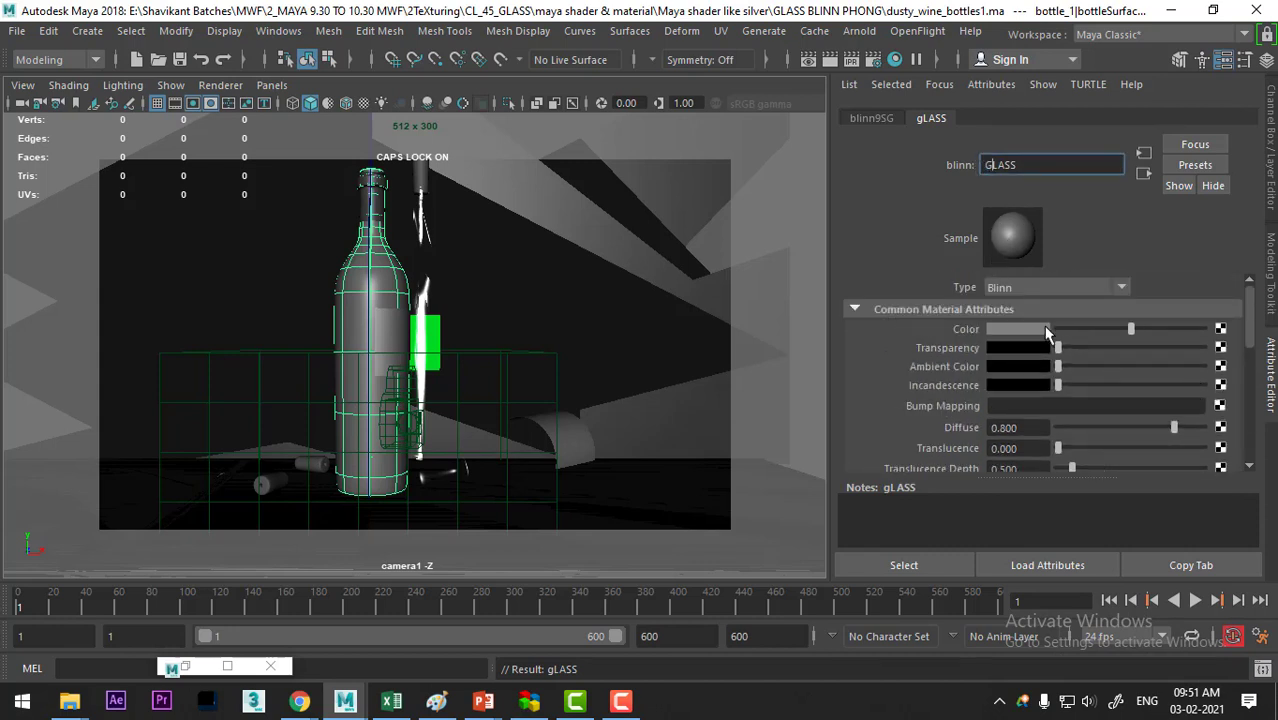
pyautogui.click(1046, 331)
pyautogui.moveTo(1126, 338)
pyautogui.mouseDown()
pyautogui.moveTo(1108, 336)
pyautogui.moveTo(1205, 348)
pyautogui.mouseUp()
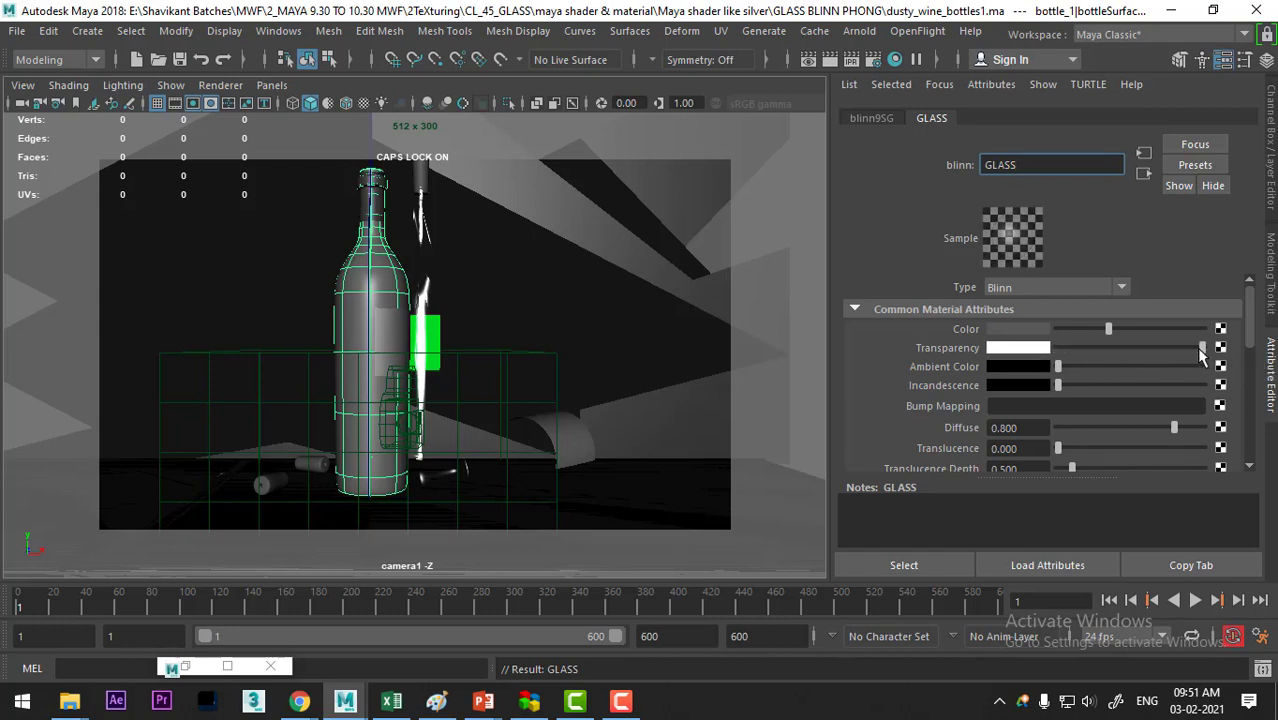
pyautogui.moveTo(1201, 349); pyautogui.dragTo(1198, 349)
# Step: Bring Render View back up to see the bottle rendered as clear glass, then switch to Chrome
pyautogui.click(831, 61)
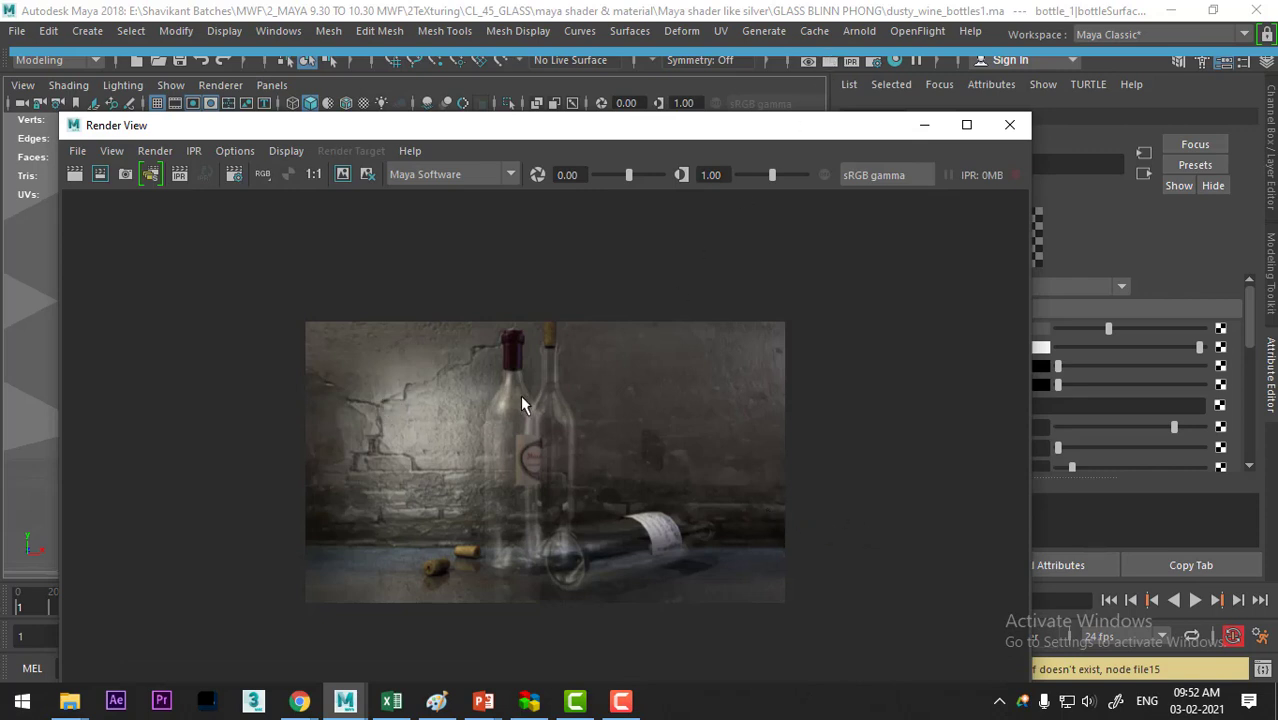
pyautogui.click(300, 701)
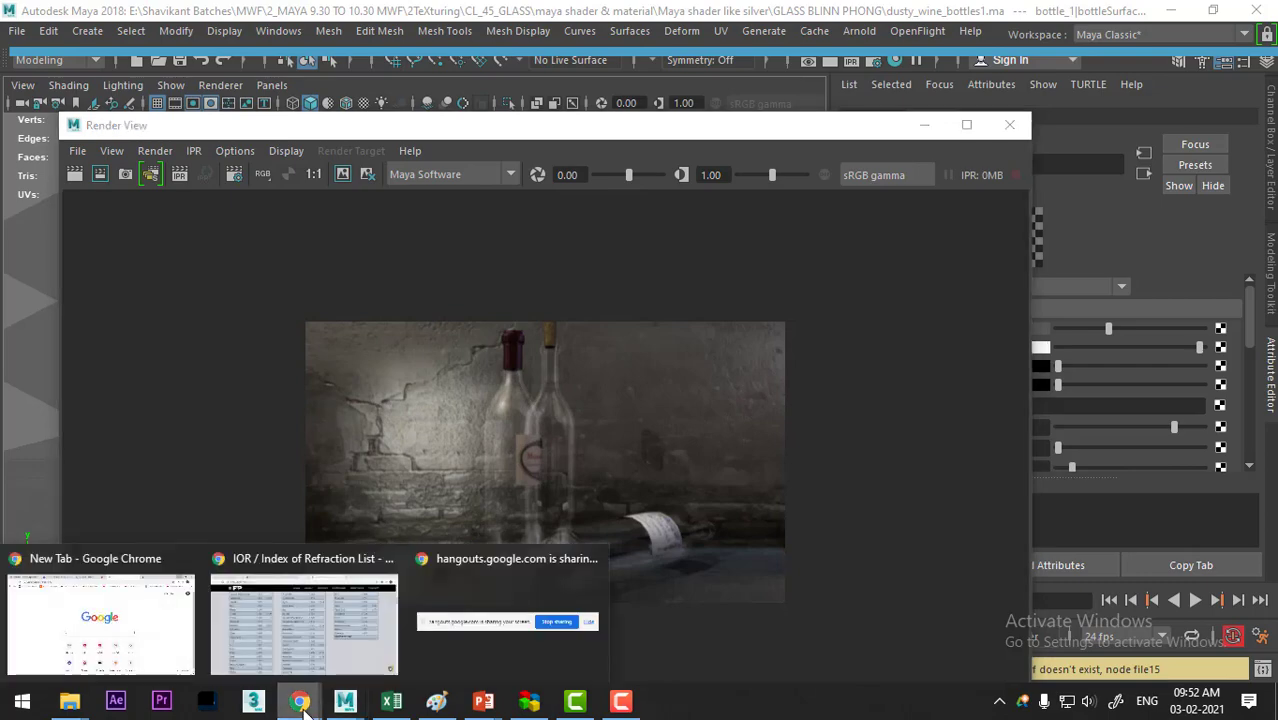
# Step: Switch to the IOR list page and highlight its Index of Refraction heading
pyautogui.click(323, 639)
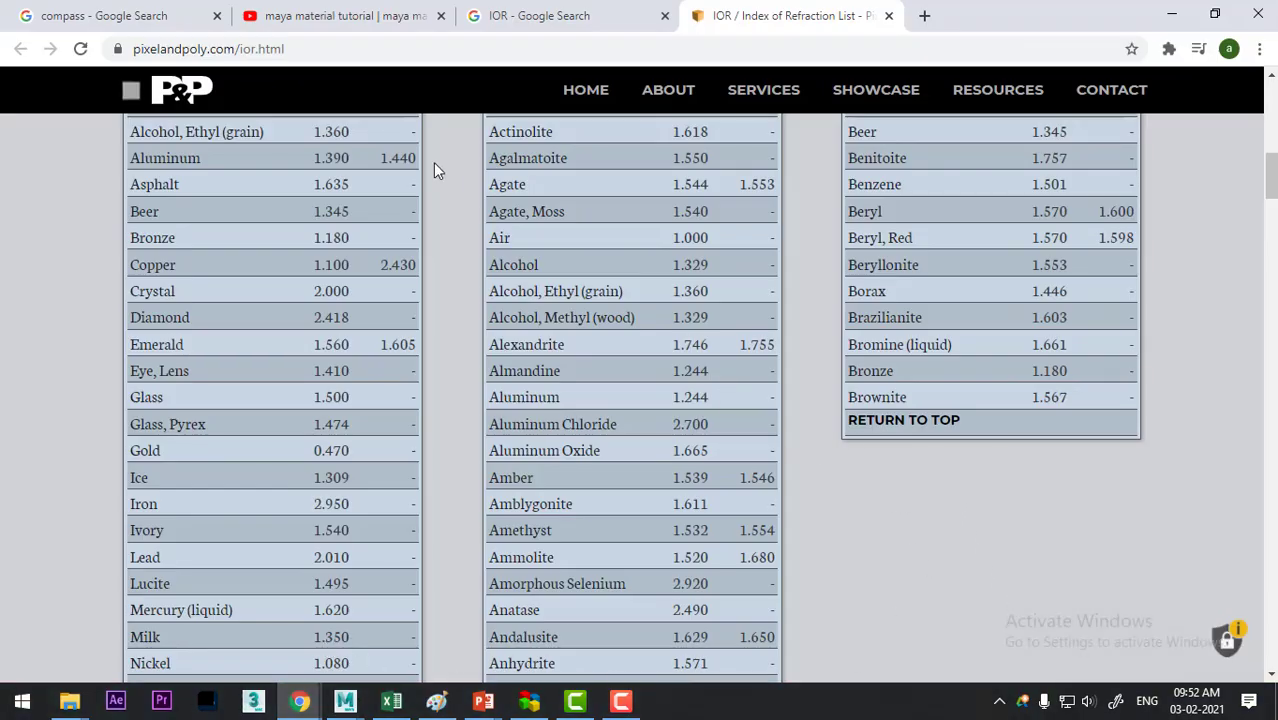
pyautogui.scroll(2, 426, 196)
pyautogui.scroll(3, 444, 271)
pyautogui.scroll(4, 438, 309)
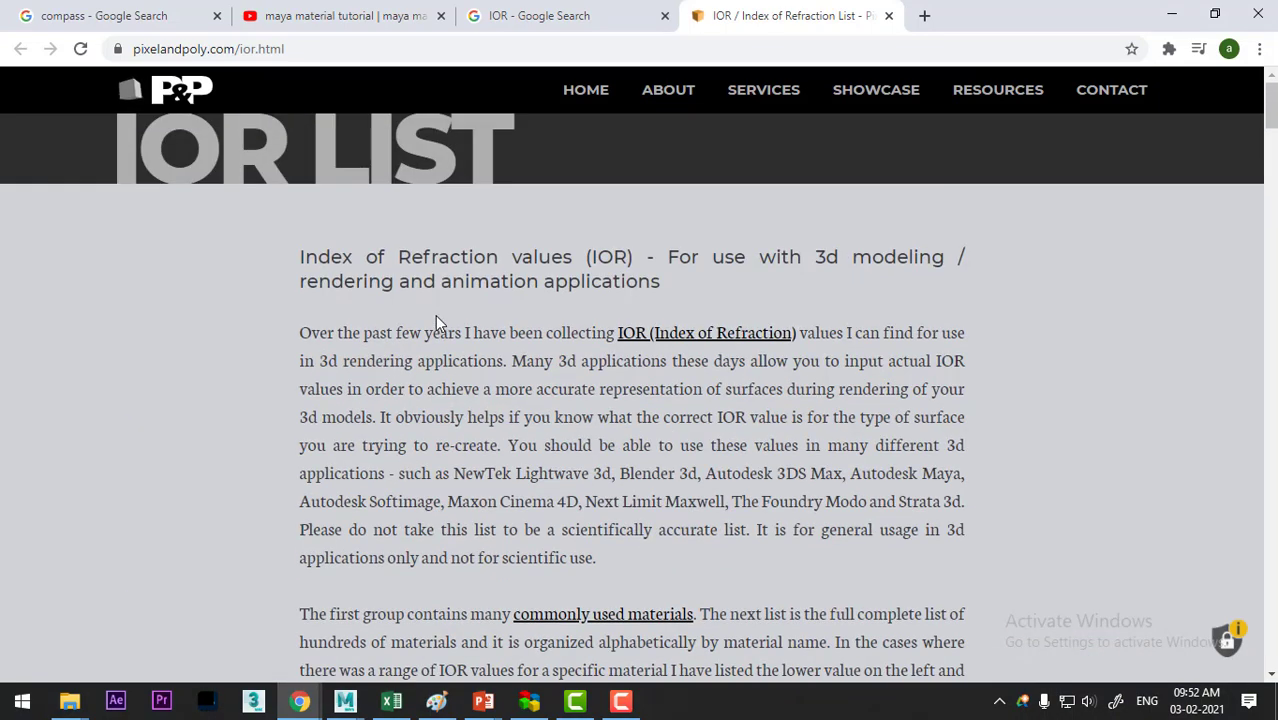
pyautogui.moveTo(302, 257); pyautogui.dragTo(511, 257)
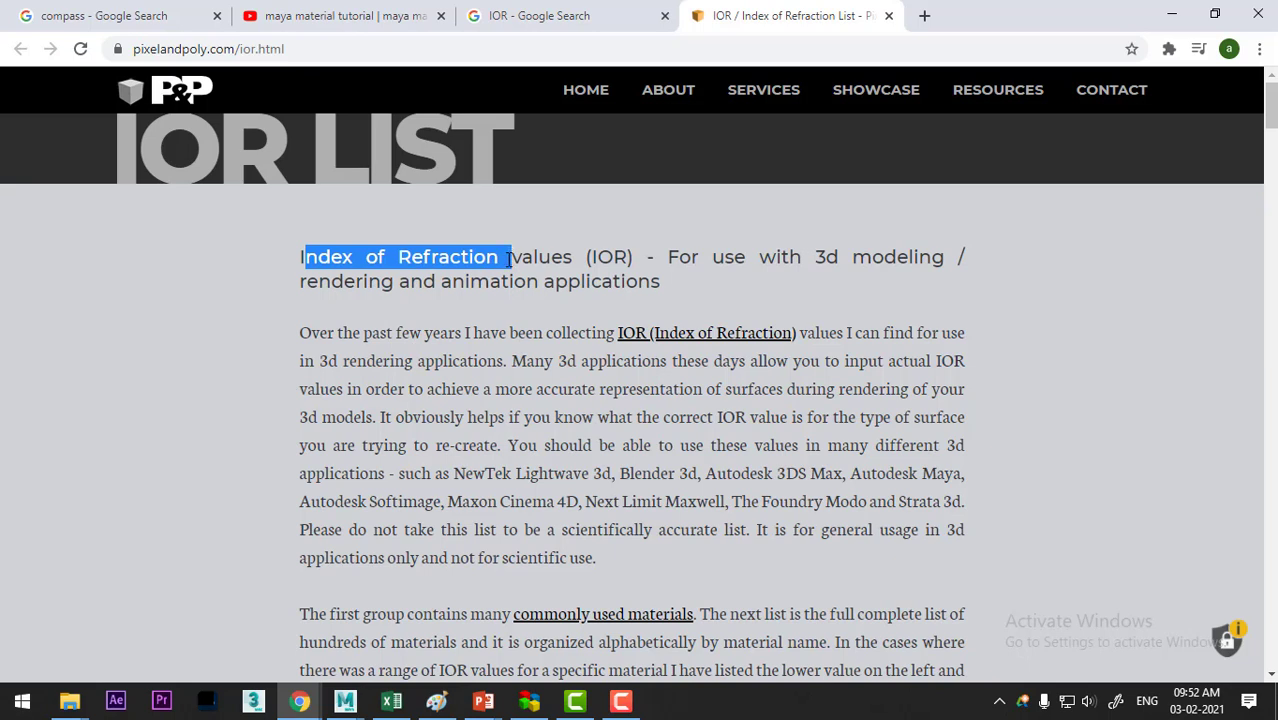
# Step: Highlight the IORs for Air (1.000), Beer, Diamond and Glass (1.500), then return to Maya
pyautogui.scroll(-3, 506, 290)
pyautogui.scroll(-3, 495, 330)
pyautogui.scroll(-2, 440, 358)
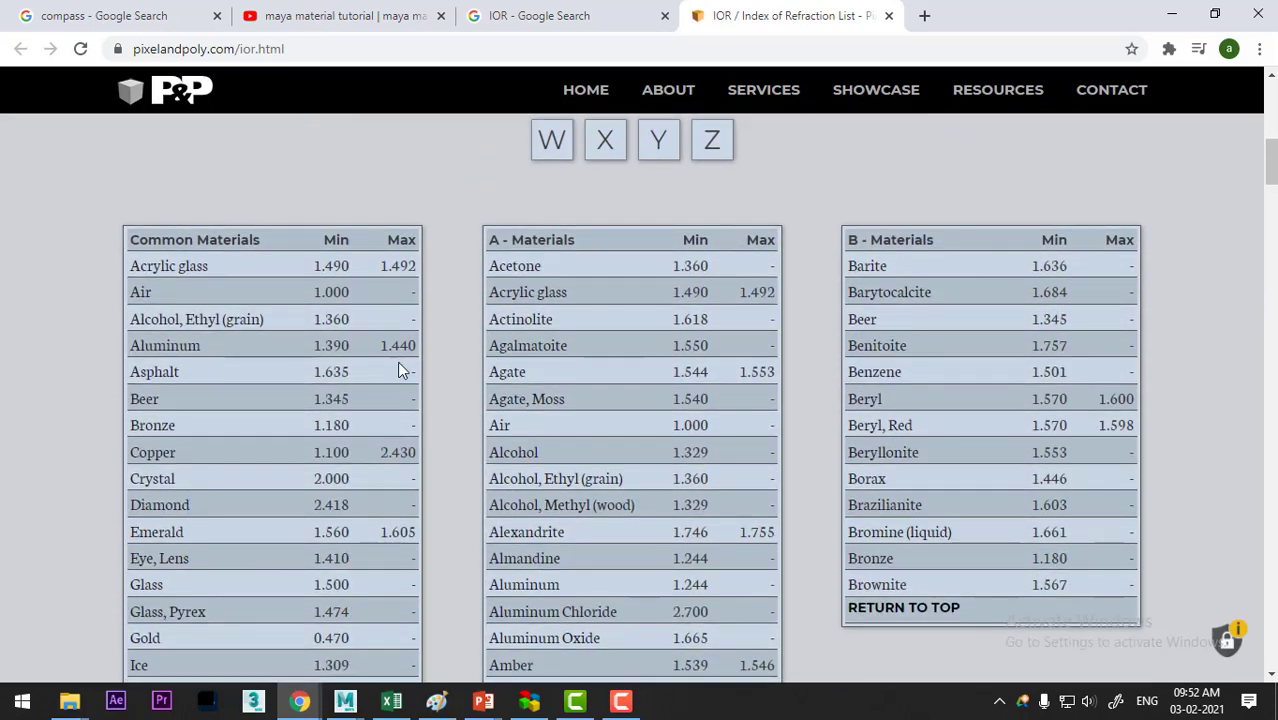
pyautogui.moveTo(130, 291); pyautogui.dragTo(348, 292)
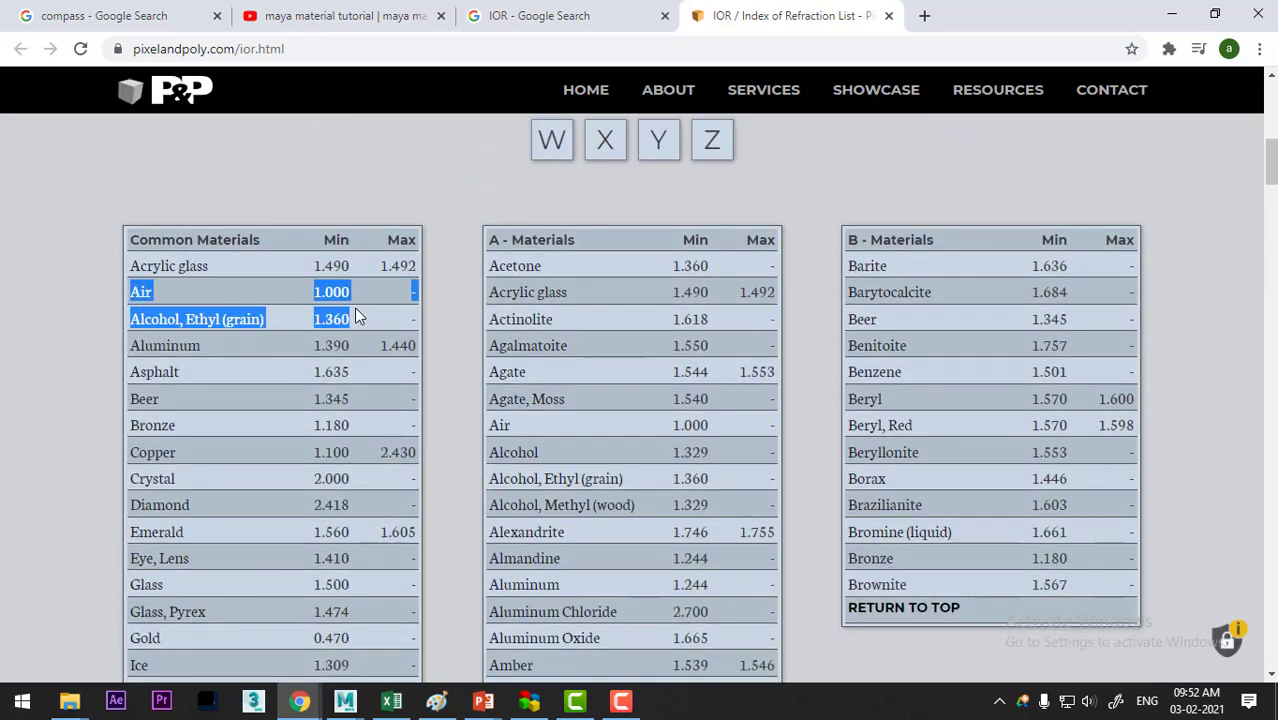
pyautogui.moveTo(321, 398); pyautogui.dragTo(400, 400)
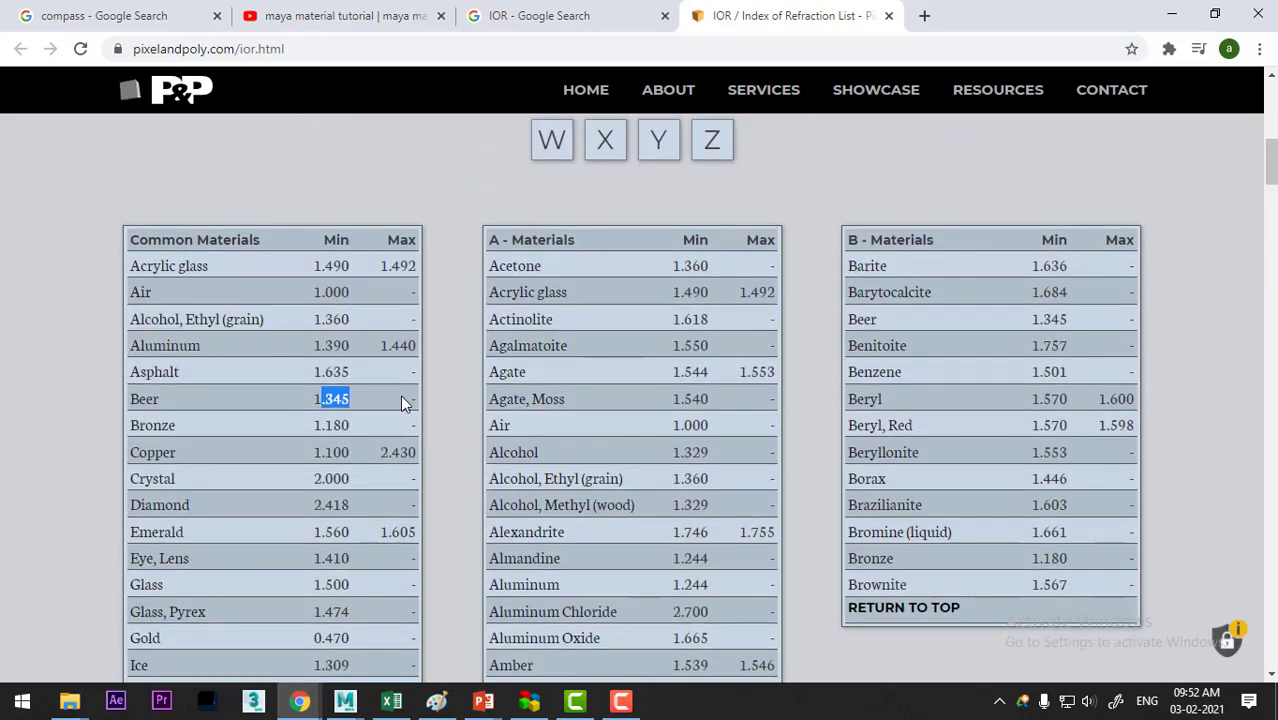
pyautogui.scroll(-1, 370, 400)
pyautogui.moveTo(322, 358); pyautogui.dragTo(314, 358)
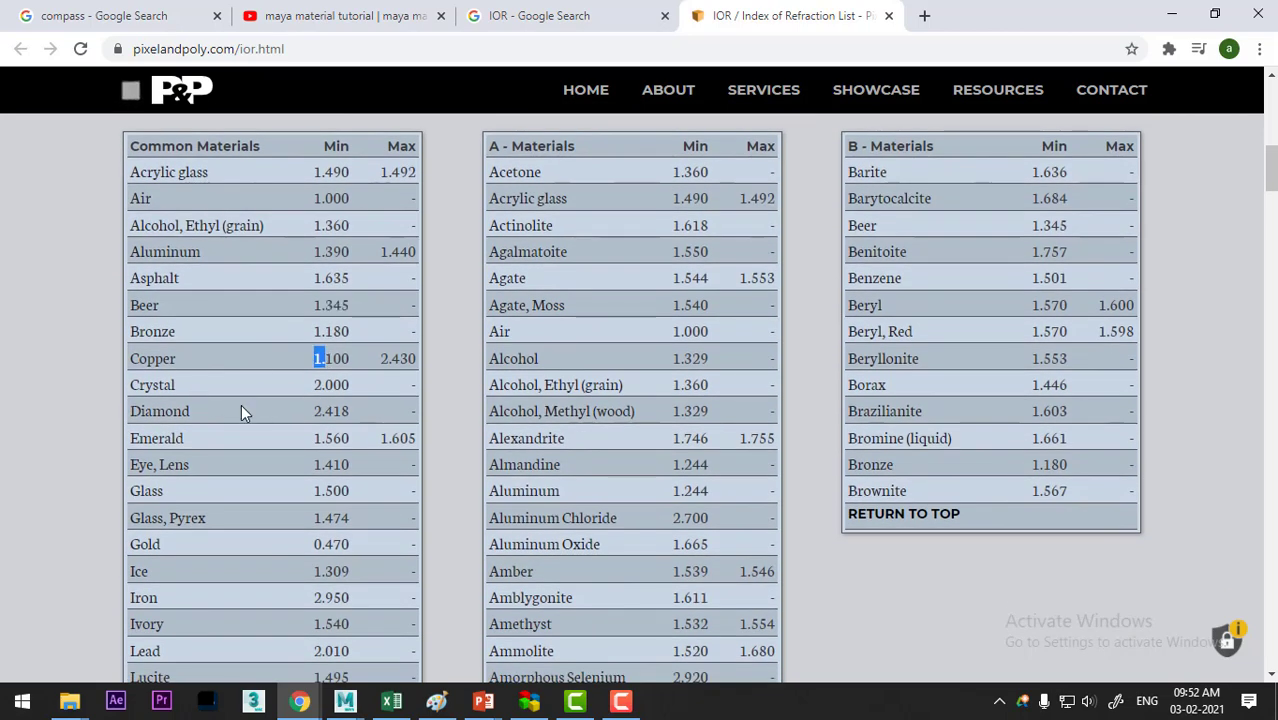
pyautogui.moveTo(140, 412); pyautogui.dragTo(345, 413)
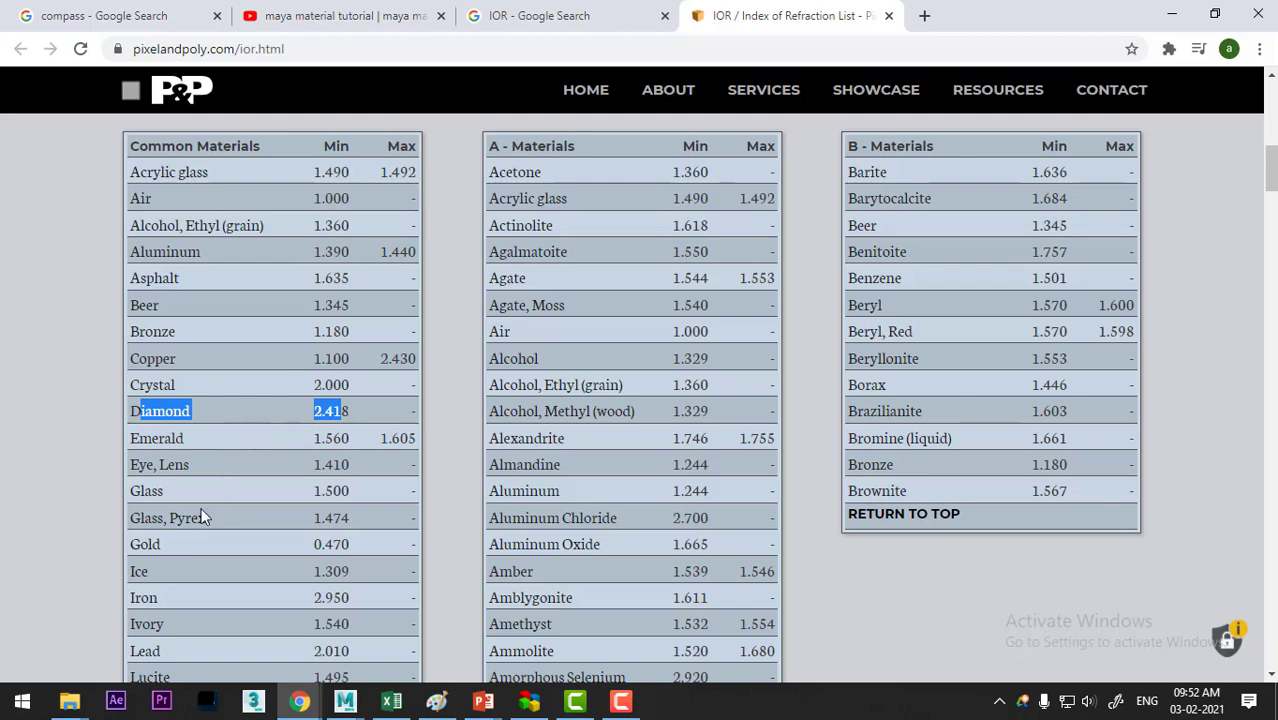
pyautogui.moveTo(132, 491); pyautogui.dragTo(405, 504)
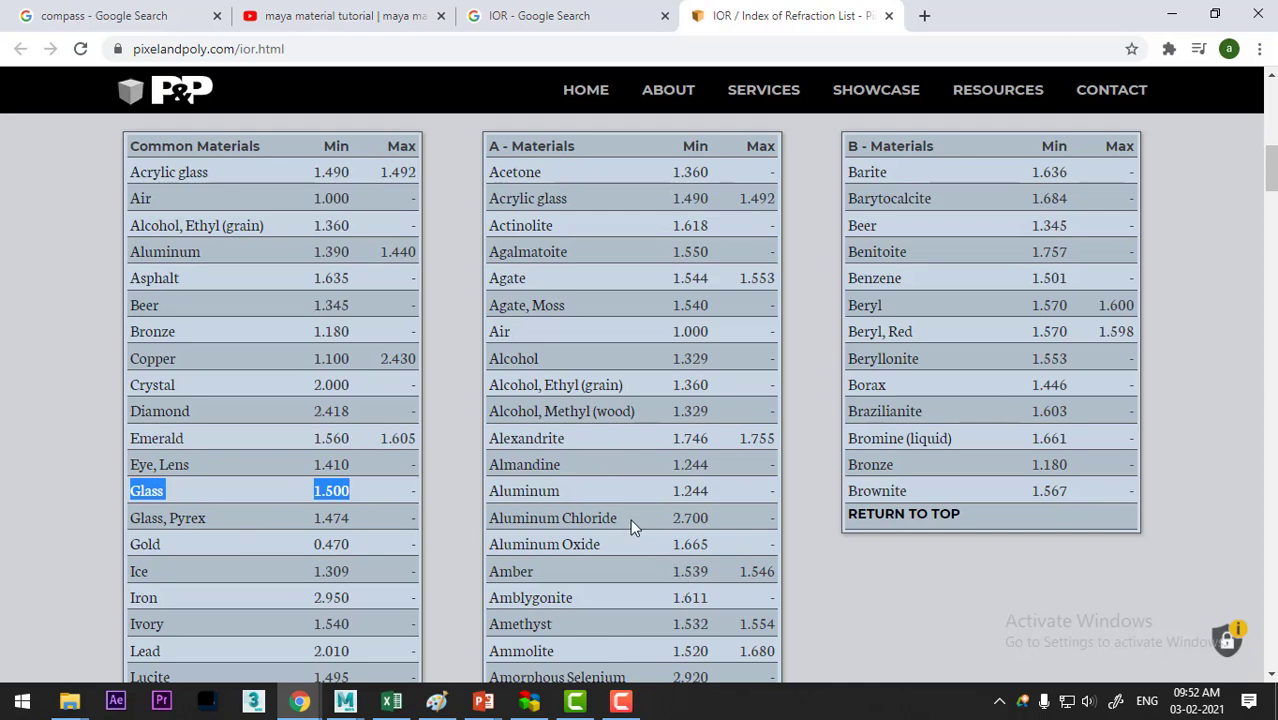
pyautogui.click(346, 703)
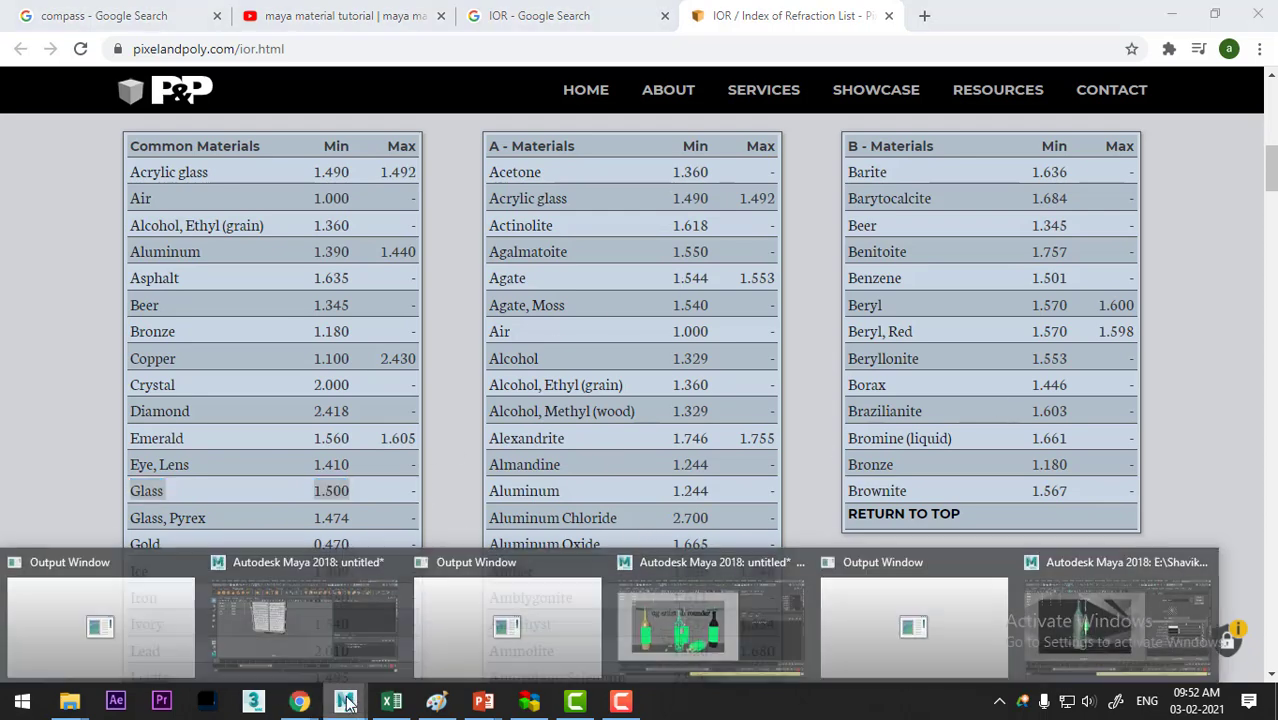
# Step: Return to the scene, expand GLASS's Raytrace Options and turn on Refractions
pyautogui.click(1143, 641)
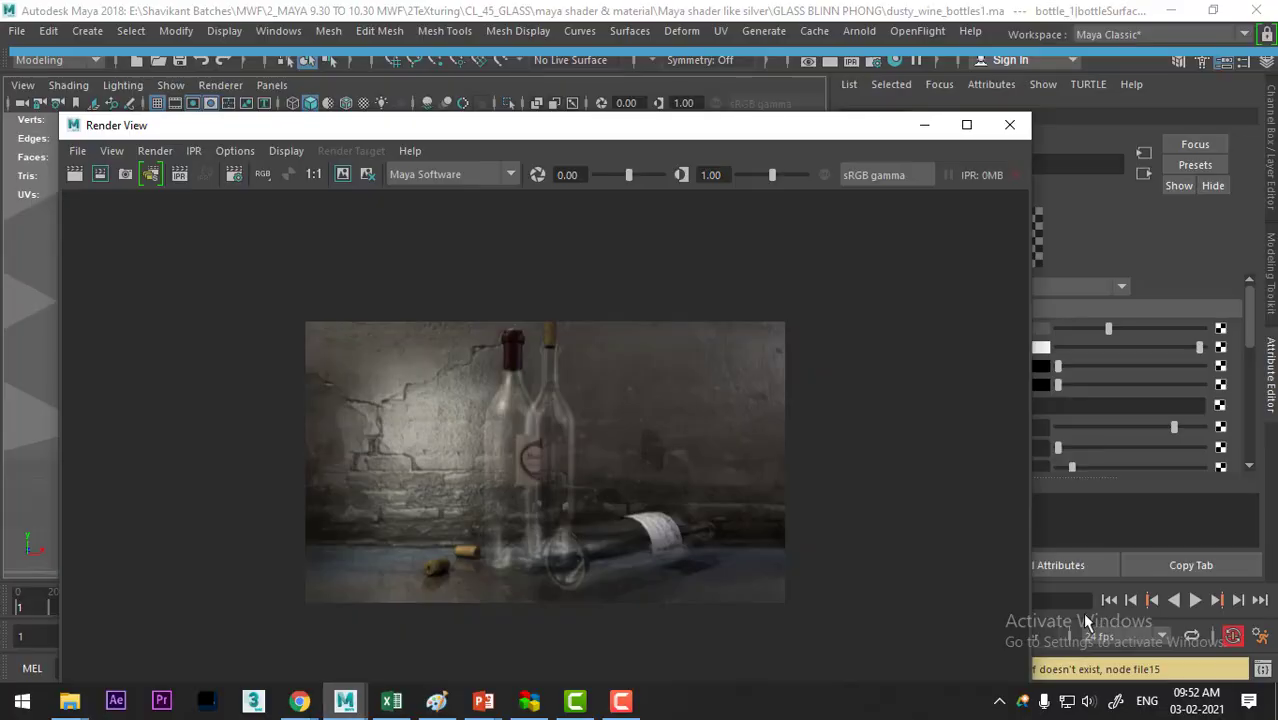
pyautogui.click(921, 126)
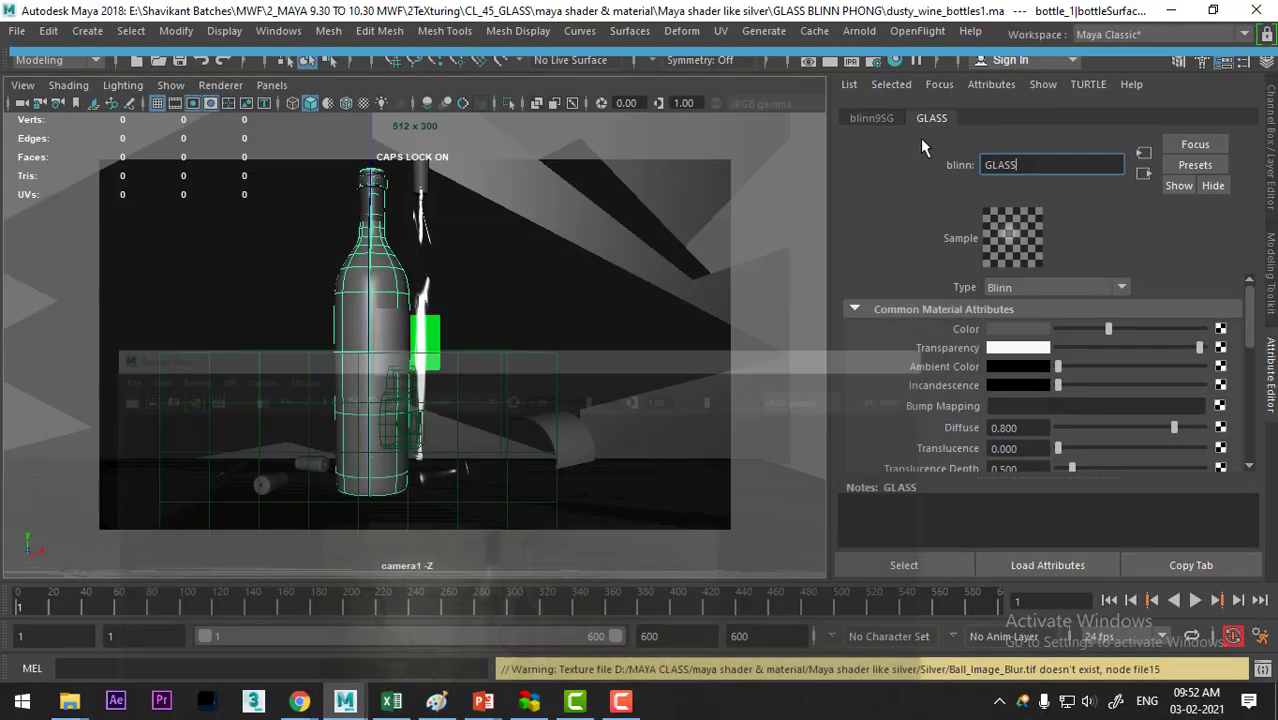
pyautogui.scroll(-3, 992, 418)
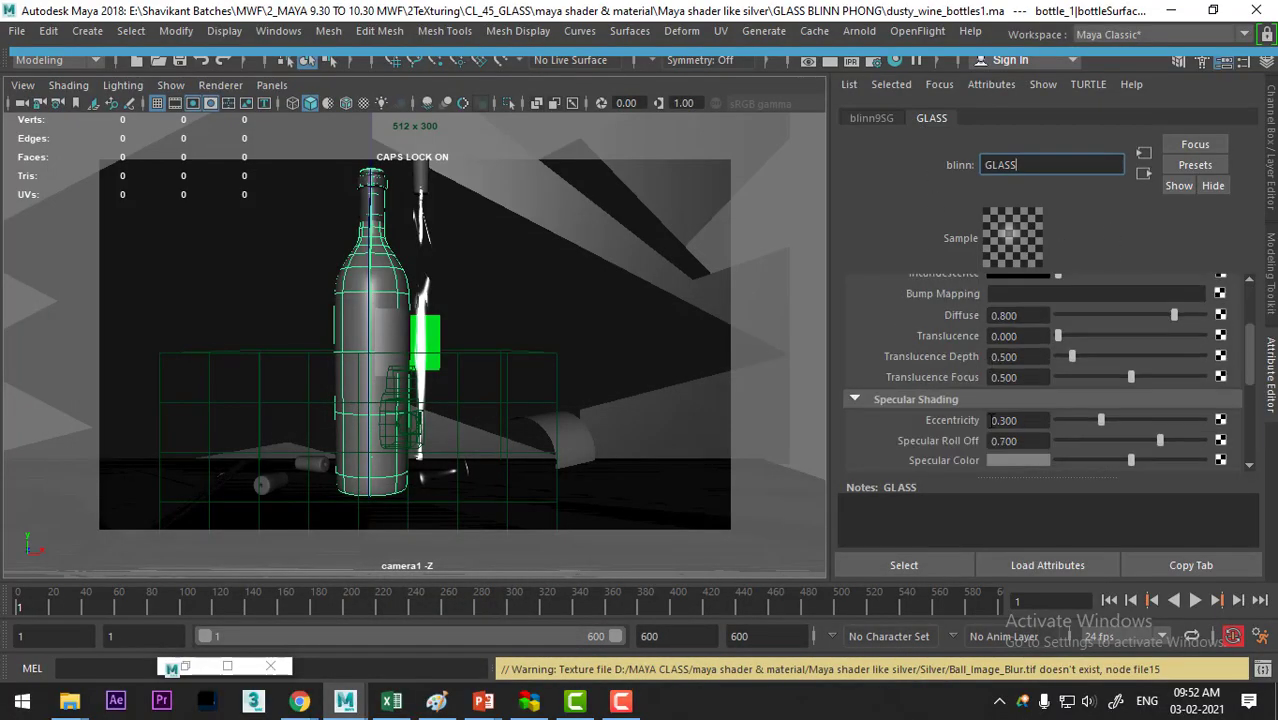
pyautogui.scroll(-3, 950, 397)
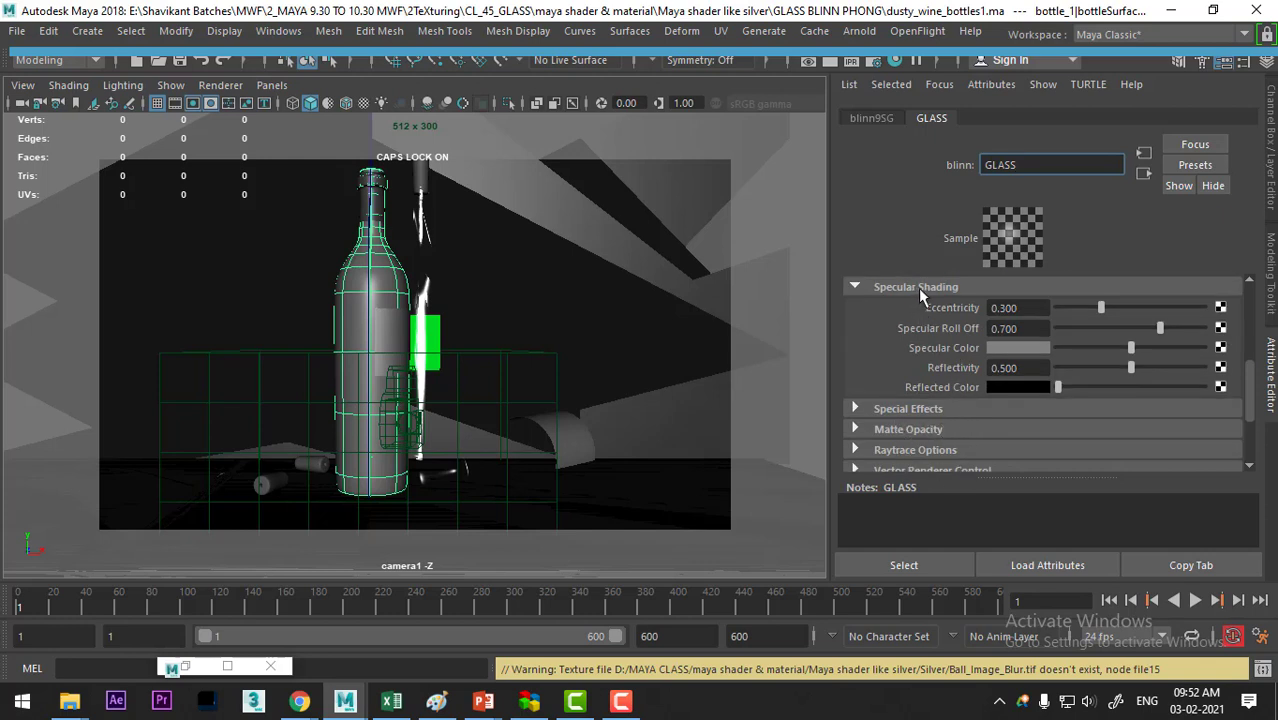
pyautogui.scroll(-2, 925, 455)
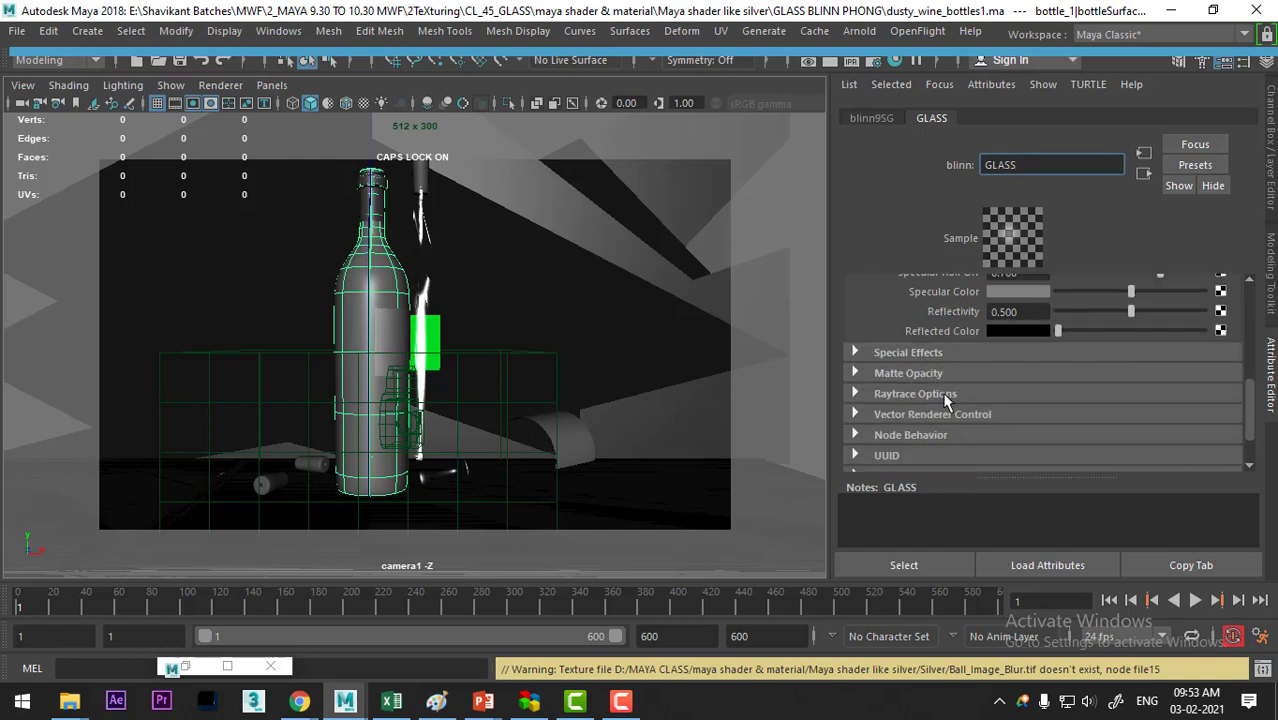
pyautogui.click(946, 396)
pyautogui.scroll(-4, 946, 396)
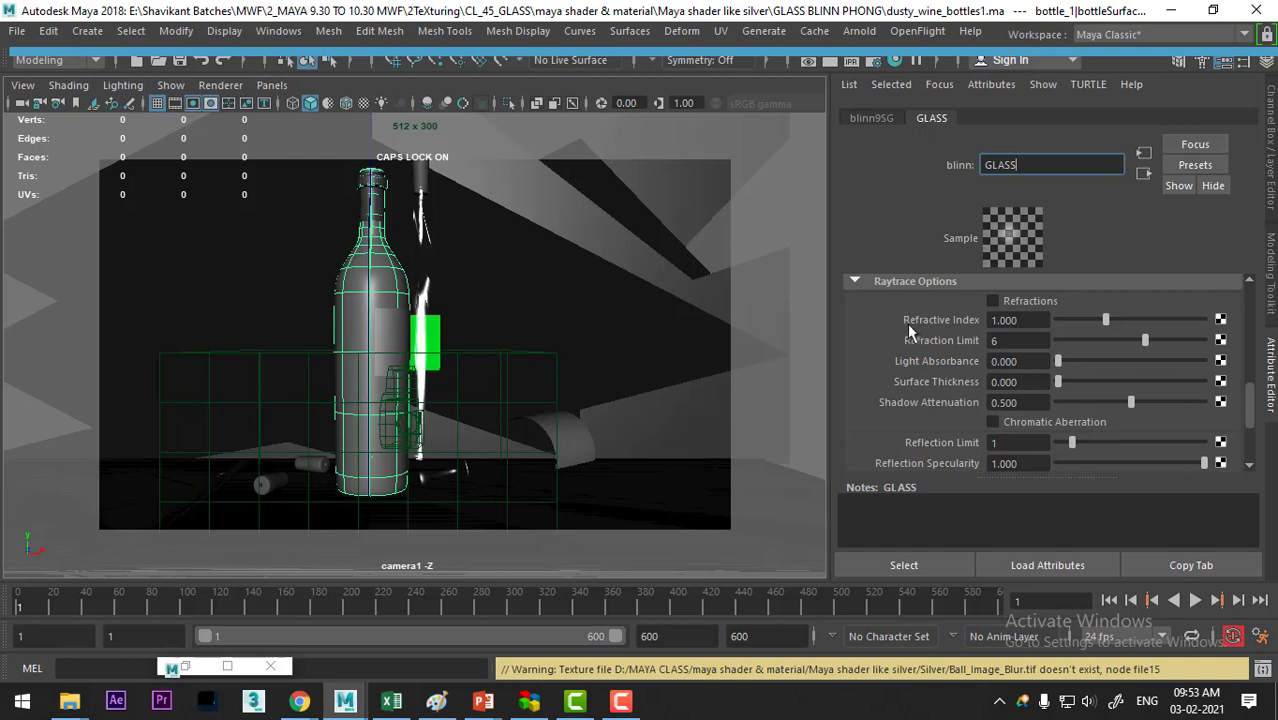
pyautogui.doubleClick(1008, 320)
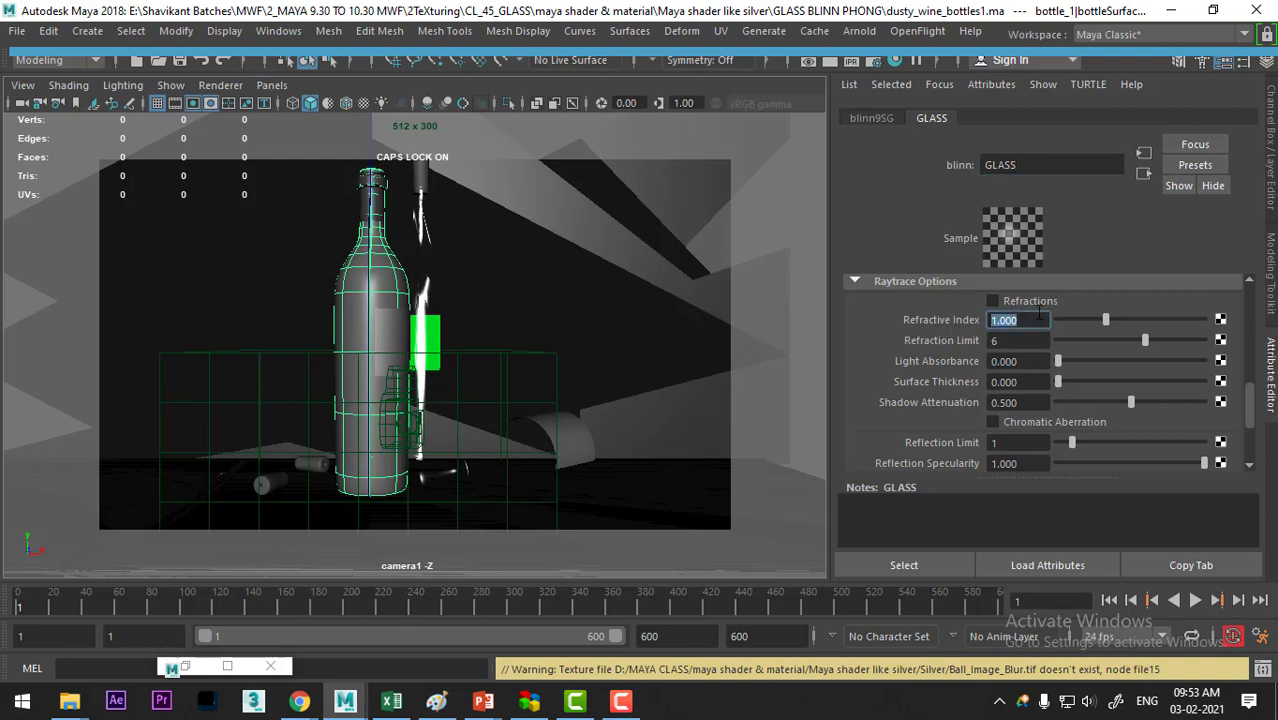
pyautogui.click(992, 300)
# Step: Render a test frame, then set the GLASS refractive index to 1.500
pyautogui.click(830, 61)
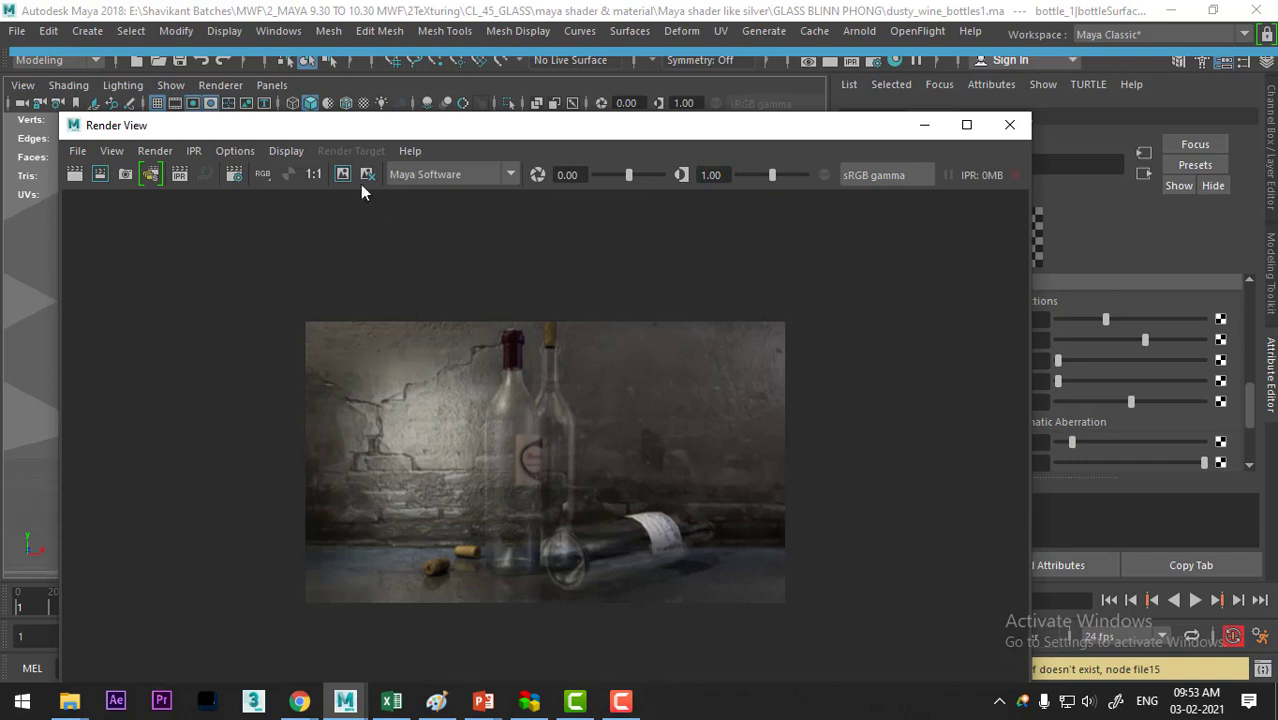
pyautogui.moveTo(812, 130); pyautogui.dragTo(633, 105)
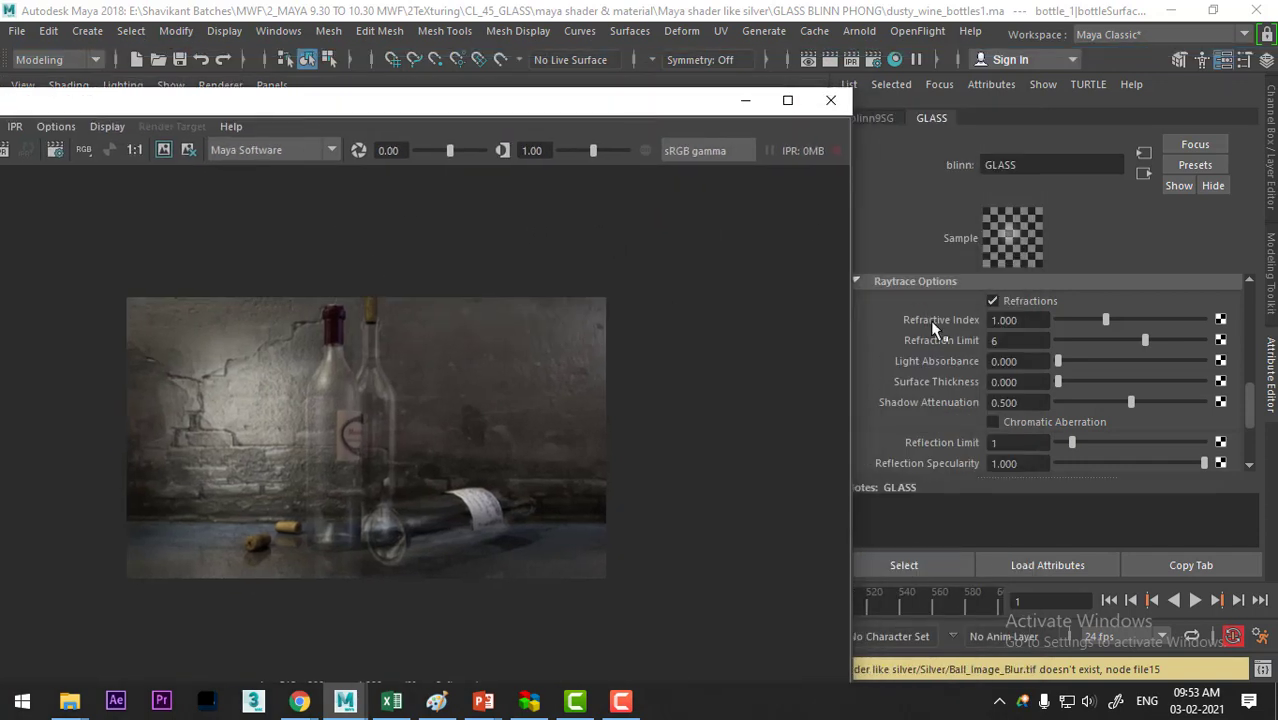
pyautogui.click(1005, 320)
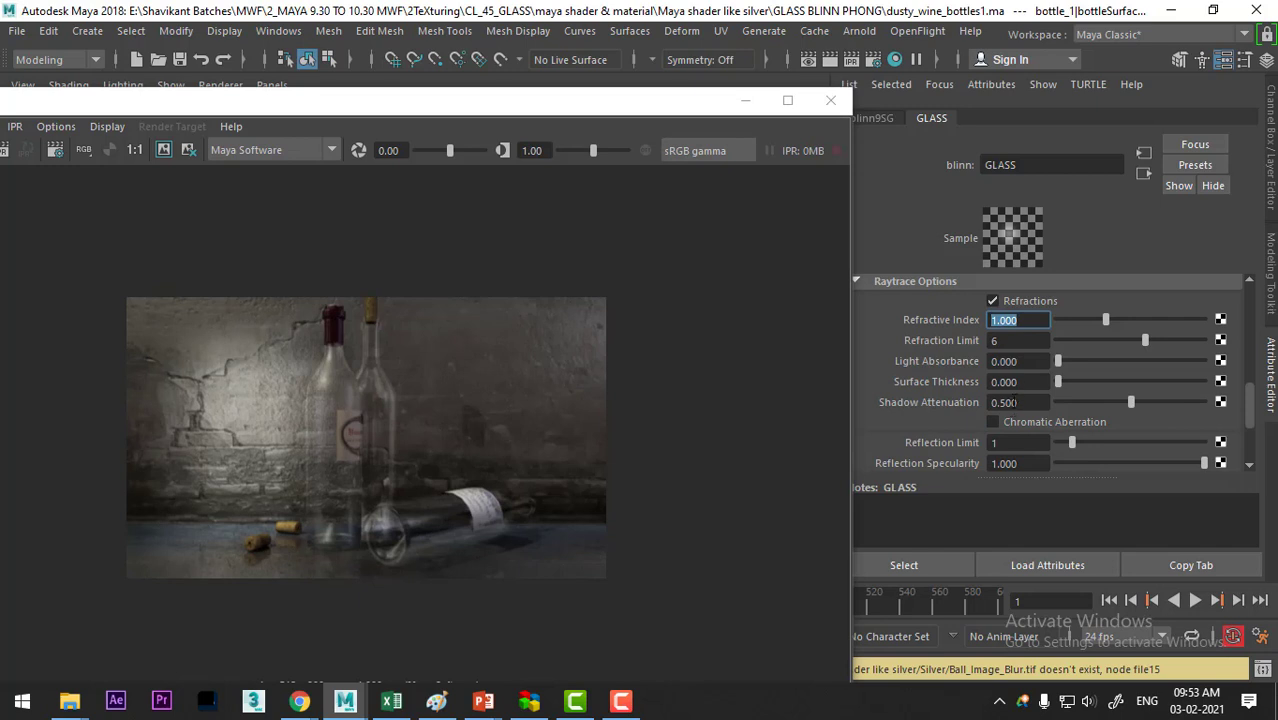
pyautogui.write('1.')
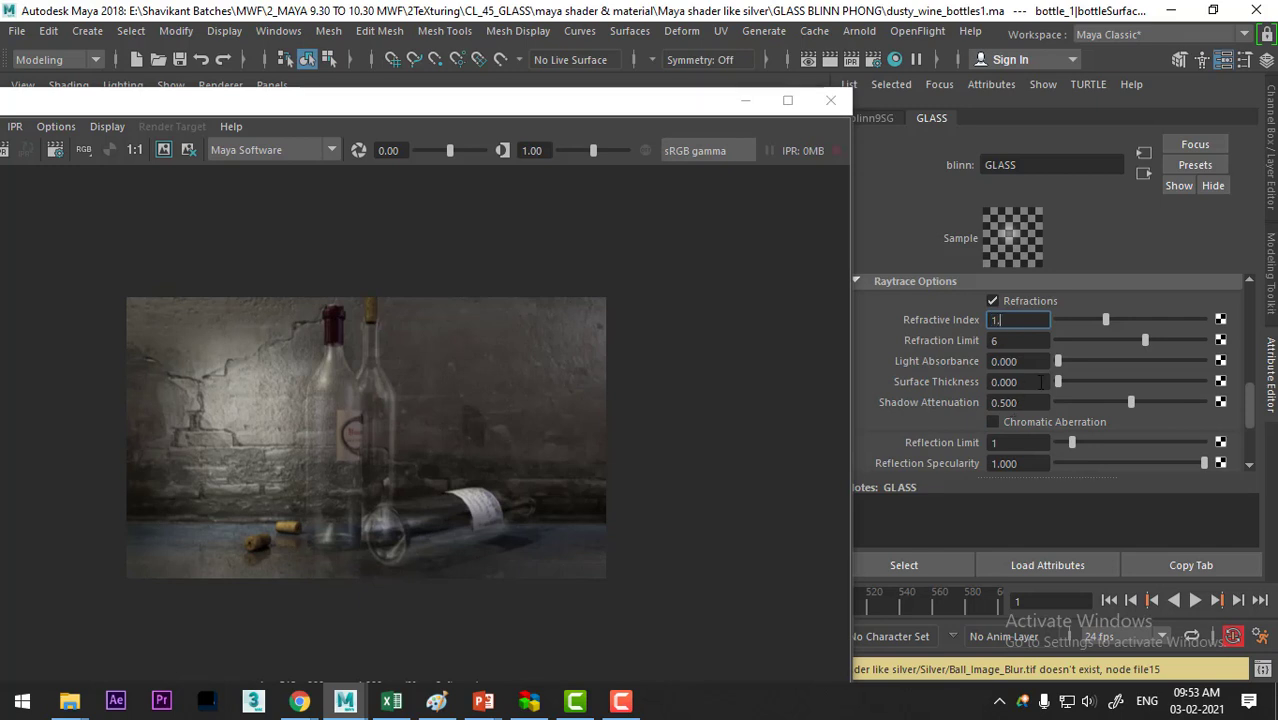
pyautogui.write('5')
pyautogui.press('Return')
# Step: Re-render with refraction, maximize Render View, compare the stored earlier render, then minimize it
pyautogui.moveTo(220, 105)
pyautogui.mouseDown()
pyautogui.moveTo(666, 108)
pyautogui.moveTo(621, 111)
pyautogui.mouseUp()
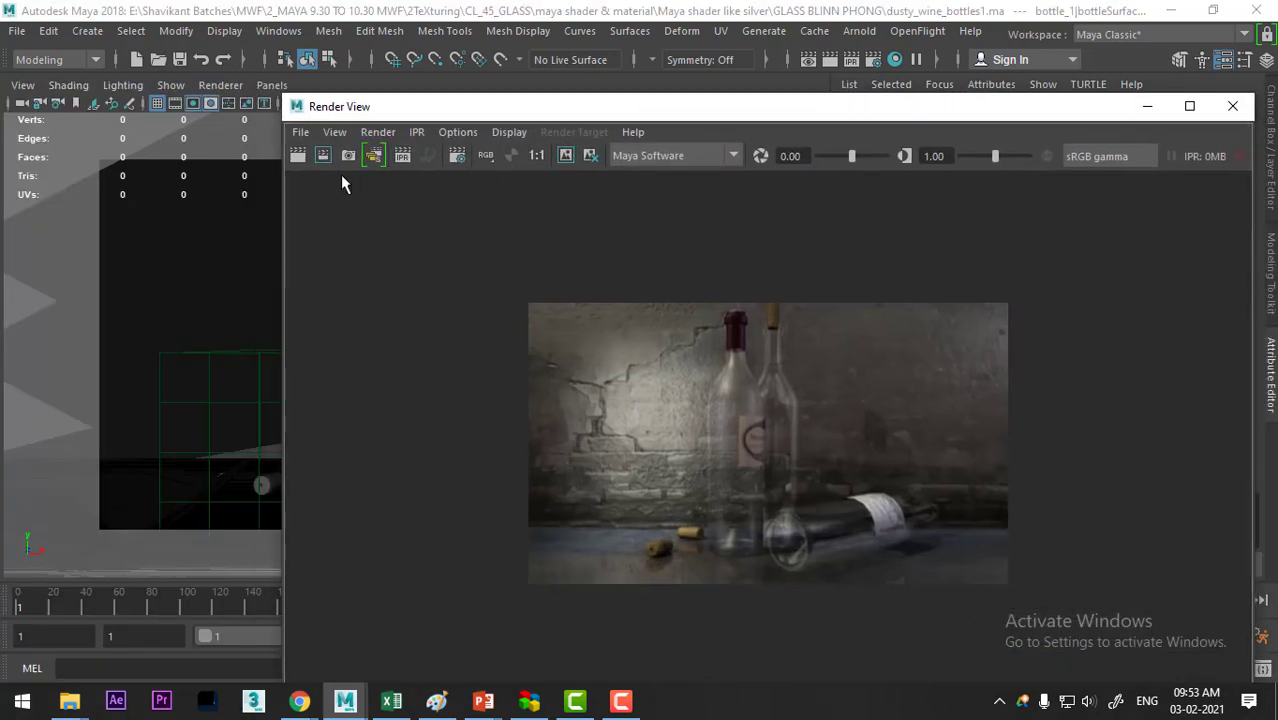
pyautogui.click(297, 156)
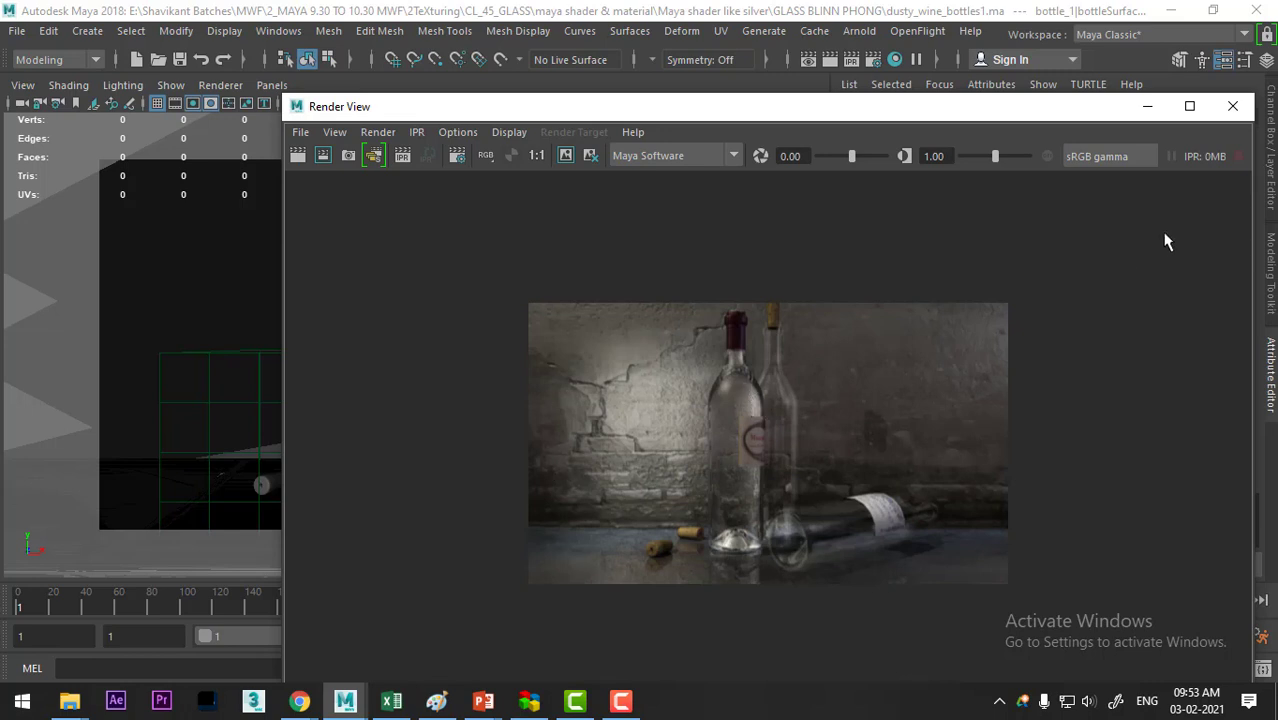
pyautogui.click(1189, 106)
pyautogui.scroll(2, 609, 429)
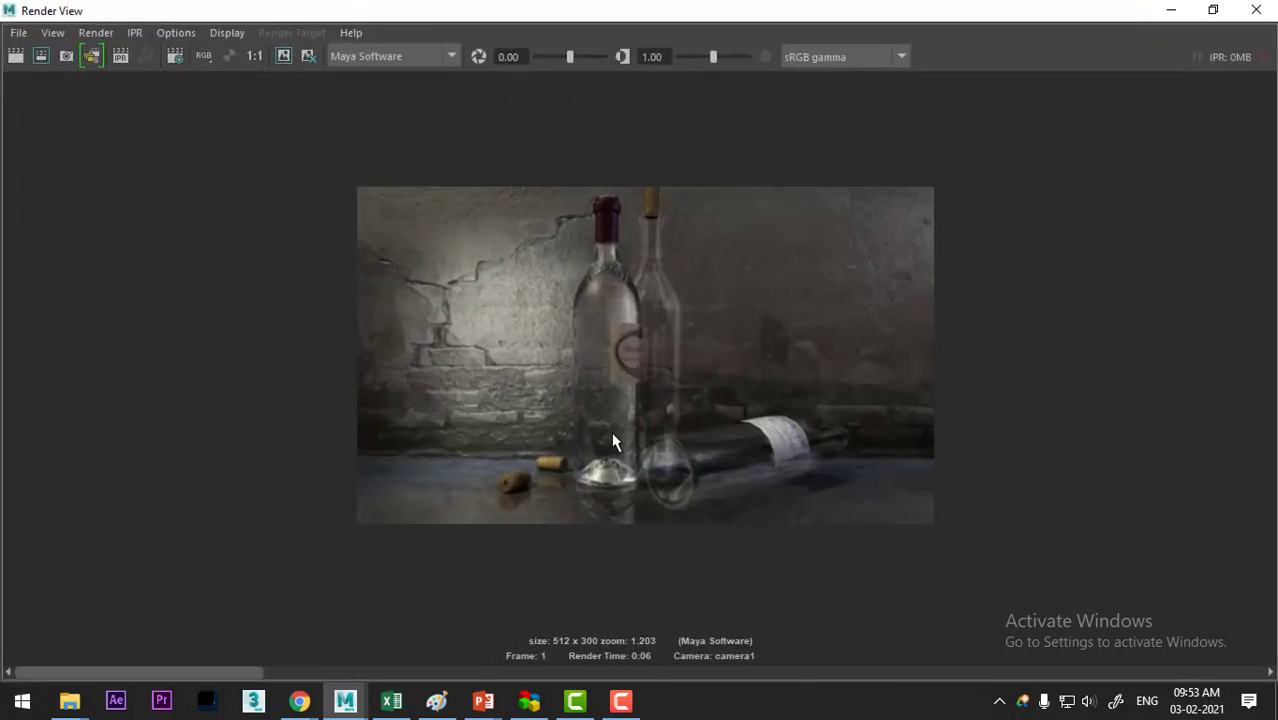
pyautogui.scroll(2, 609, 429)
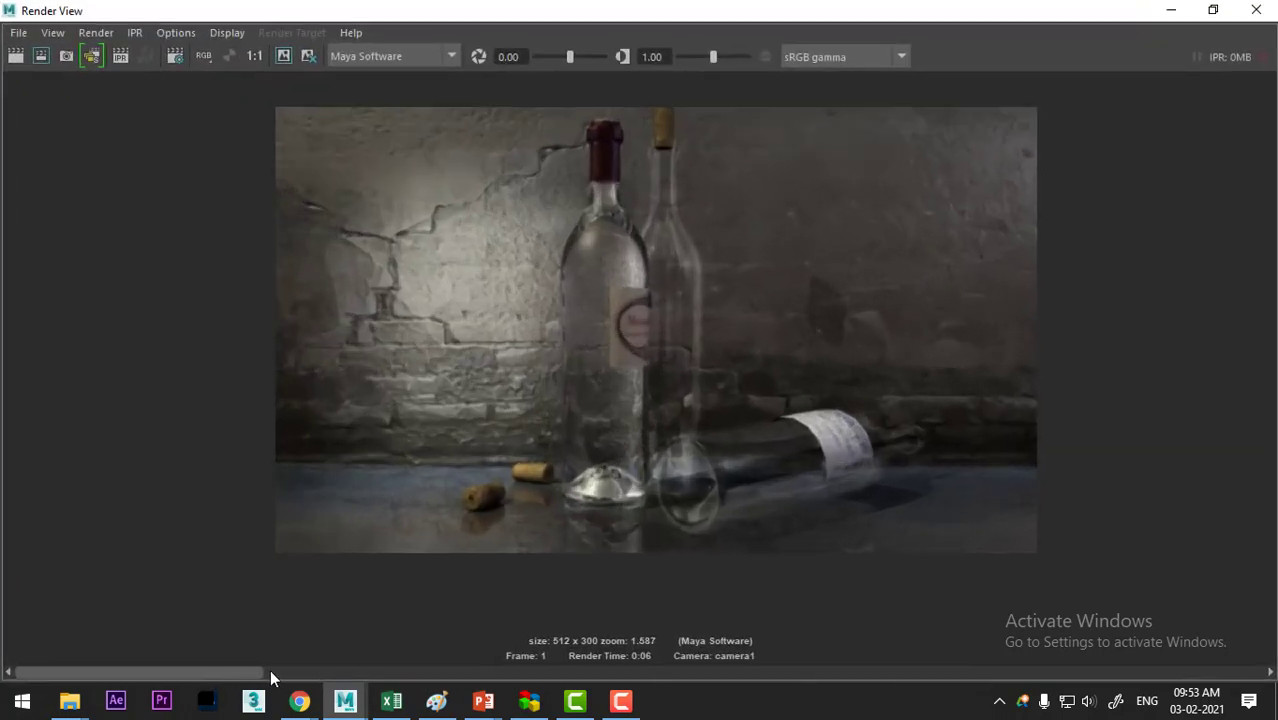
pyautogui.click(270, 672)
pyautogui.moveTo(413, 672)
pyautogui.mouseDown()
pyautogui.moveTo(196, 670)
pyautogui.moveTo(437, 665)
pyautogui.moveTo(171, 625)
pyautogui.moveTo(377, 640)
pyautogui.moveTo(163, 632)
pyautogui.moveTo(409, 638)
pyautogui.moveTo(291, 642)
pyautogui.moveTo(359, 650)
pyautogui.moveTo(308, 650)
pyautogui.moveTo(441, 642)
pyautogui.moveTo(3, 607)
pyautogui.mouseUp()
pyautogui.click(1171, 10)
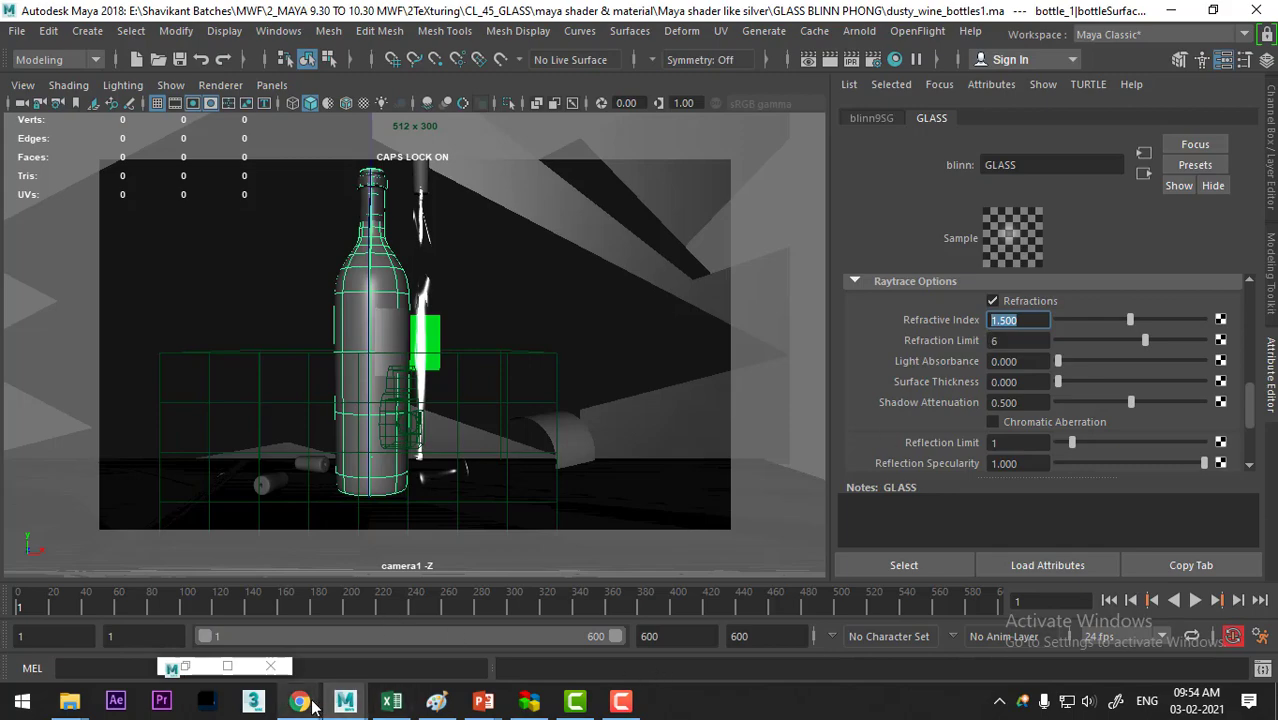
# Step: Bring up the IOR list page in Chrome and highlight the refractive index of Ice
pyautogui.moveTo(299, 701)
pyautogui.click(346, 627)
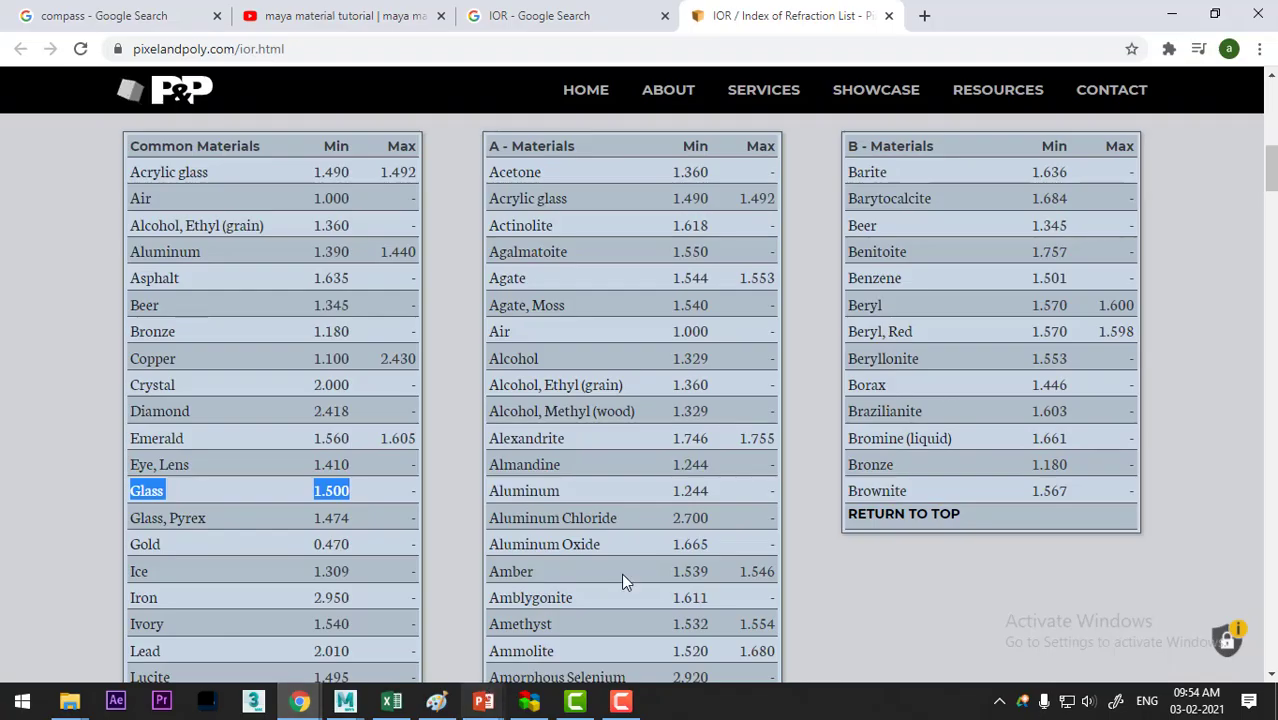
pyautogui.click(366, 50)
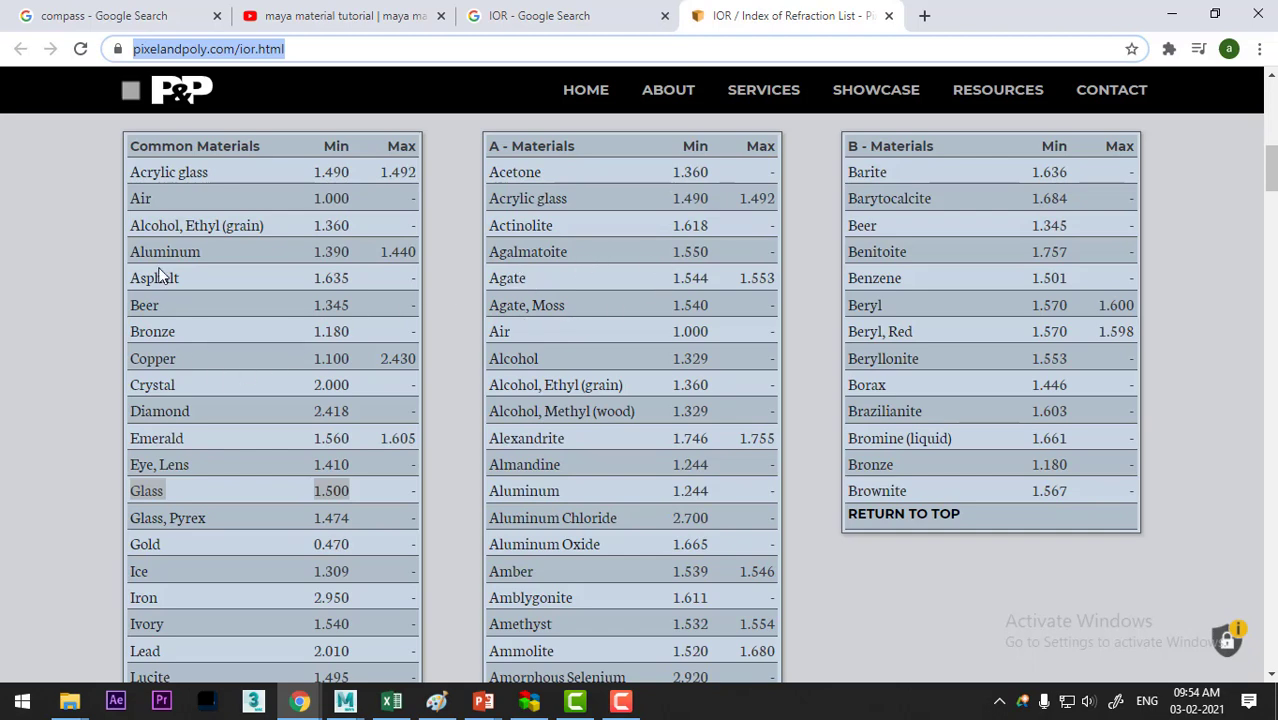
pyautogui.scroll(-1, 265, 295)
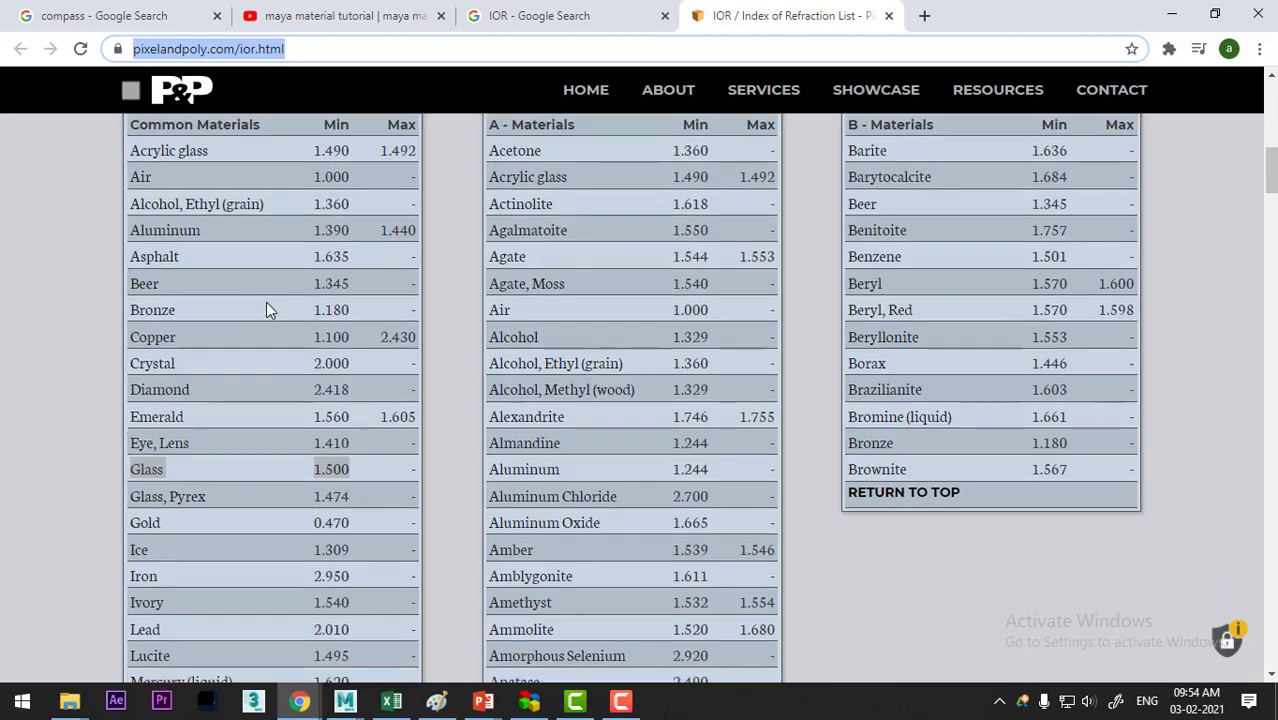
pyautogui.moveTo(312, 476); pyautogui.dragTo(354, 489)
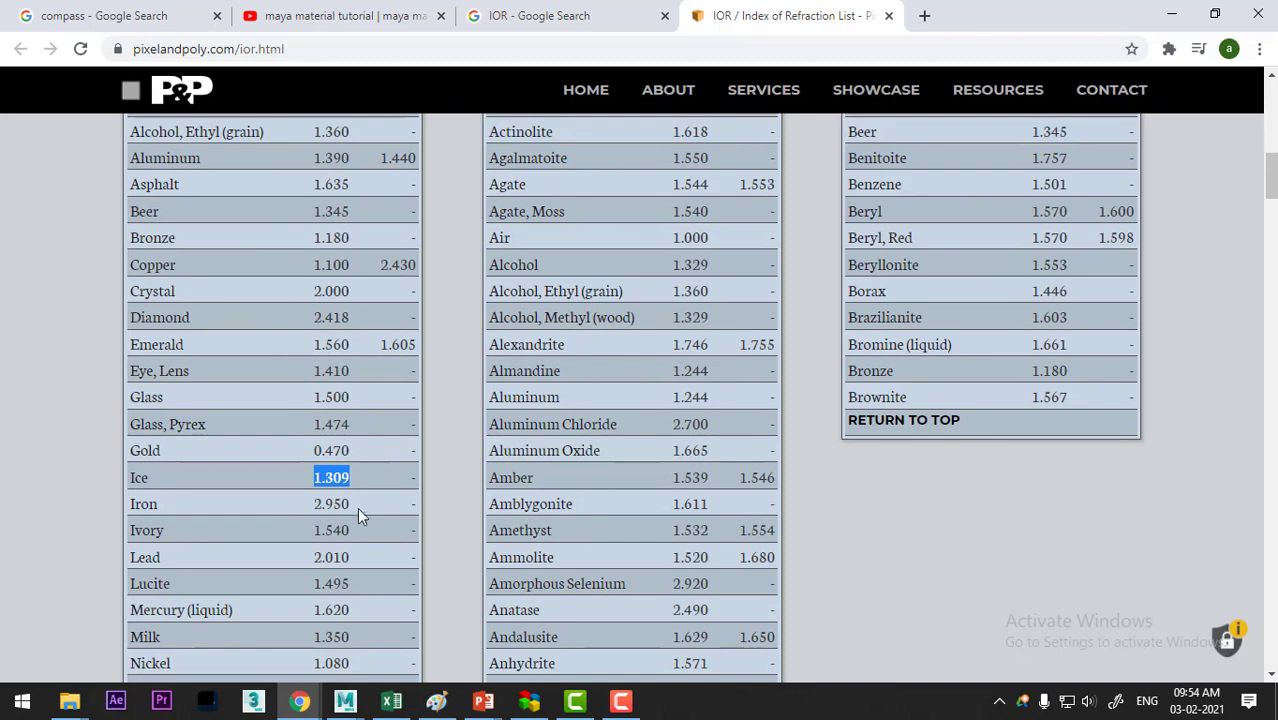
# Step: Find and highlight the refractive index of Water, then minimize Chrome back to Maya
pyautogui.scroll(-2, 357, 507)
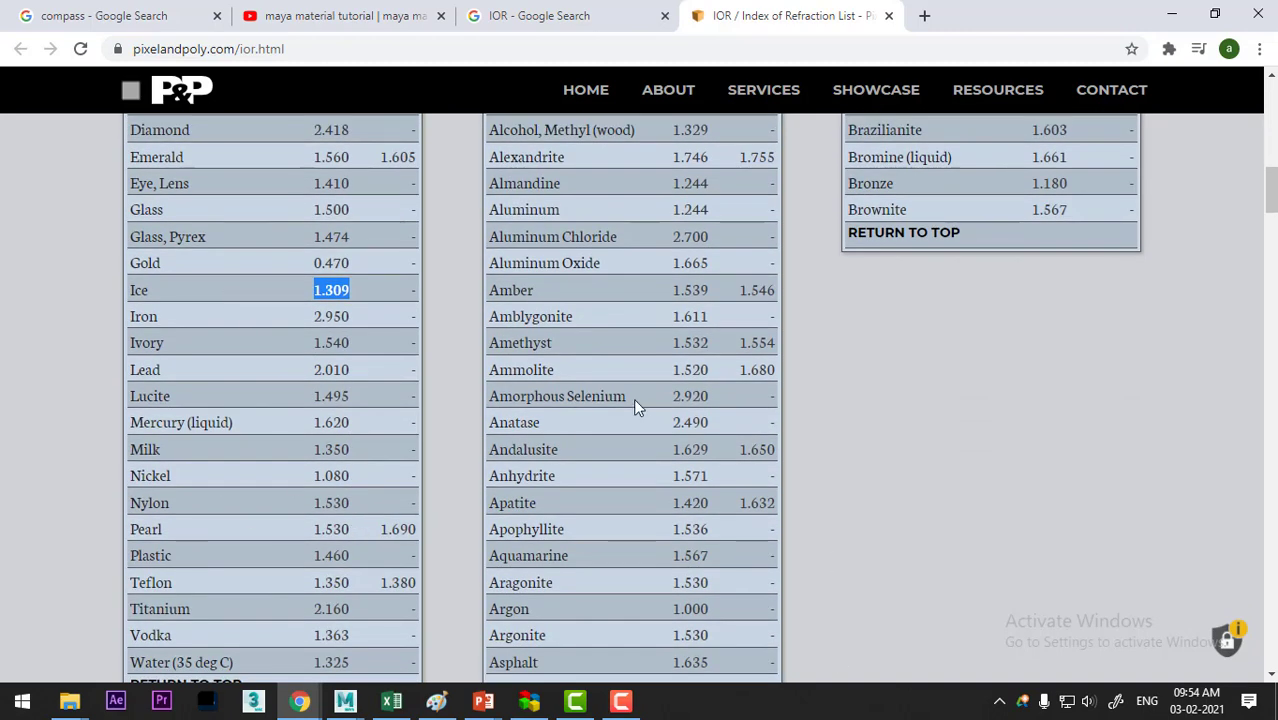
pyautogui.scroll(-1, 633, 398)
pyautogui.scroll(-1, 622, 410)
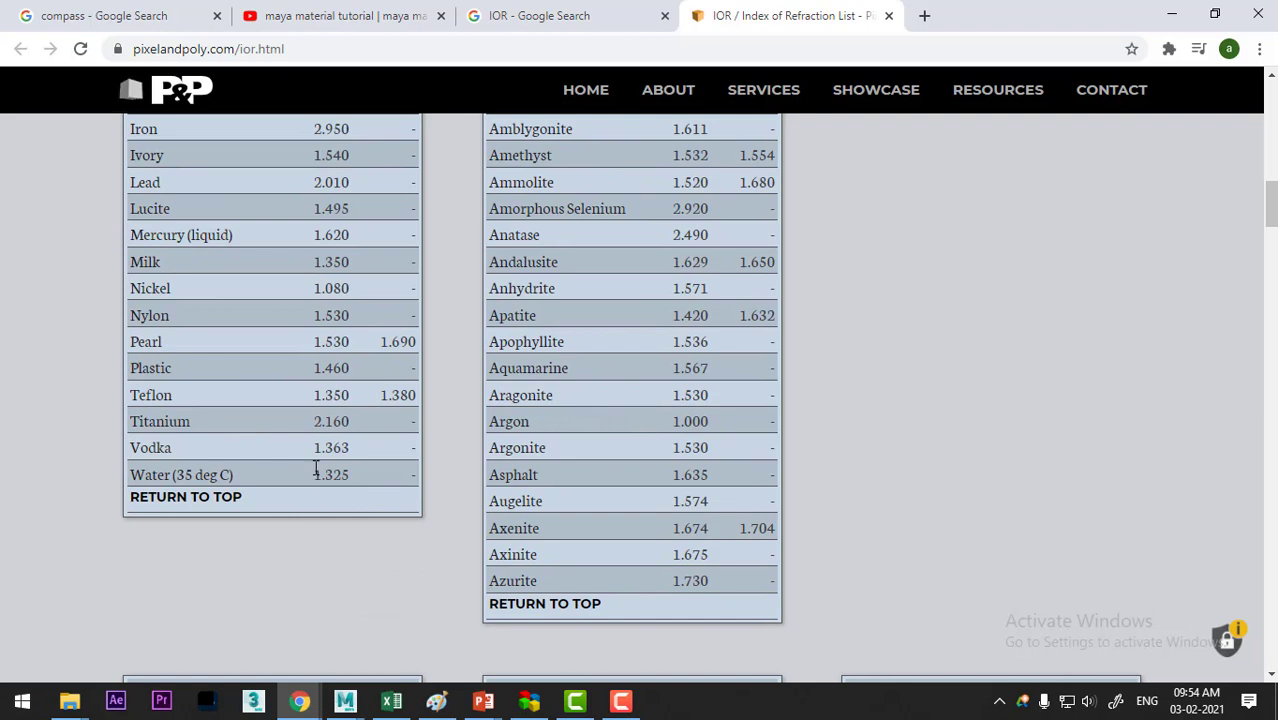
pyautogui.moveTo(314, 474); pyautogui.dragTo(352, 474)
pyautogui.scroll(8, 493, 500)
pyautogui.scroll(-4, 530, 505)
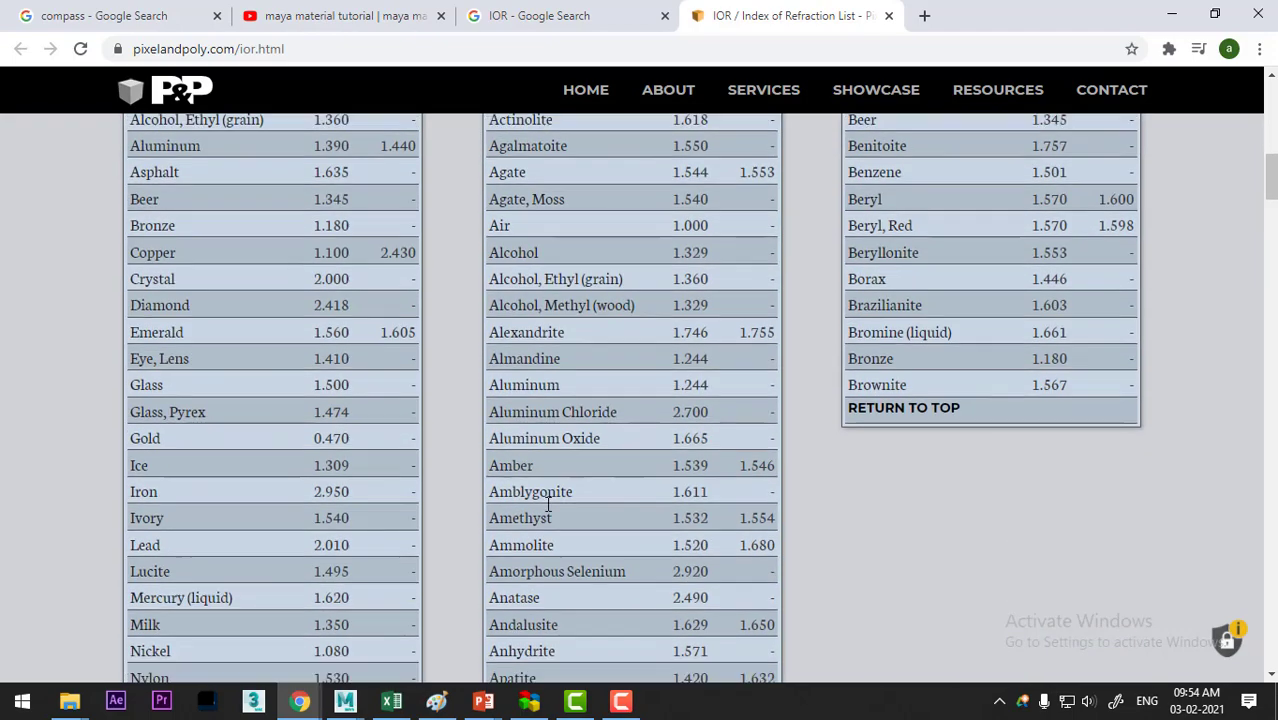
pyautogui.scroll(-3, 548, 505)
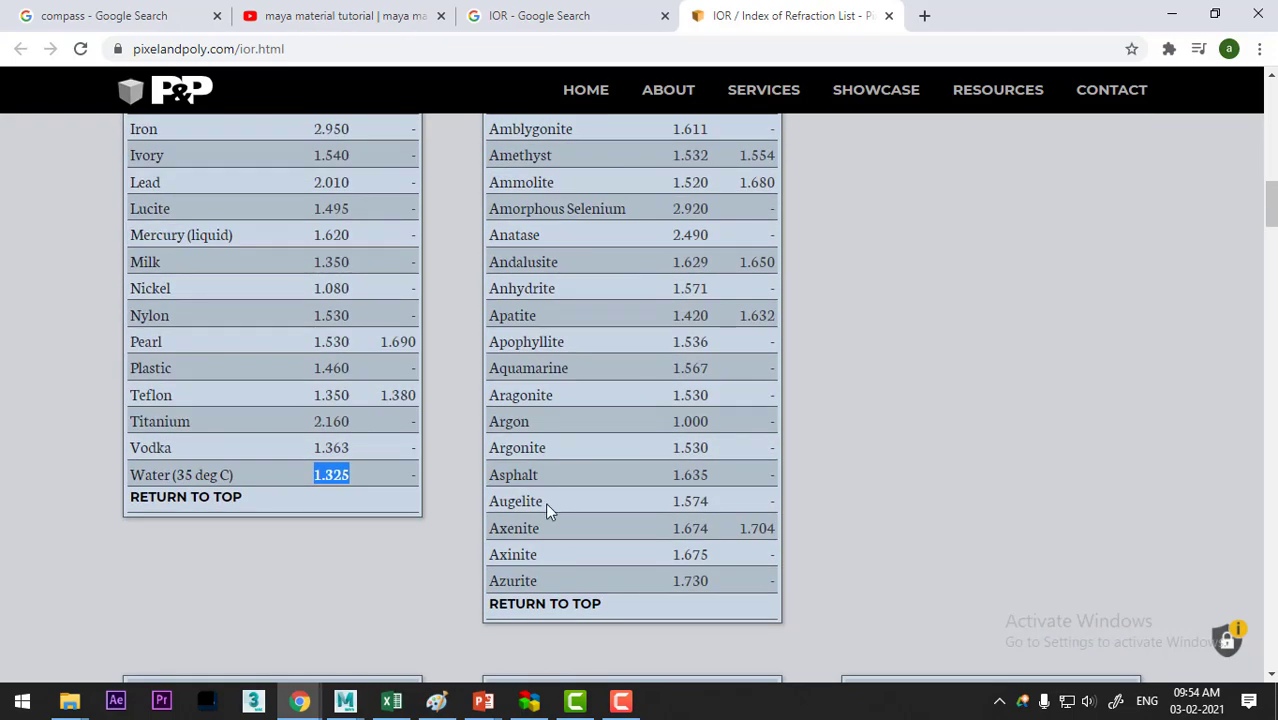
pyautogui.scroll(3, 539, 512)
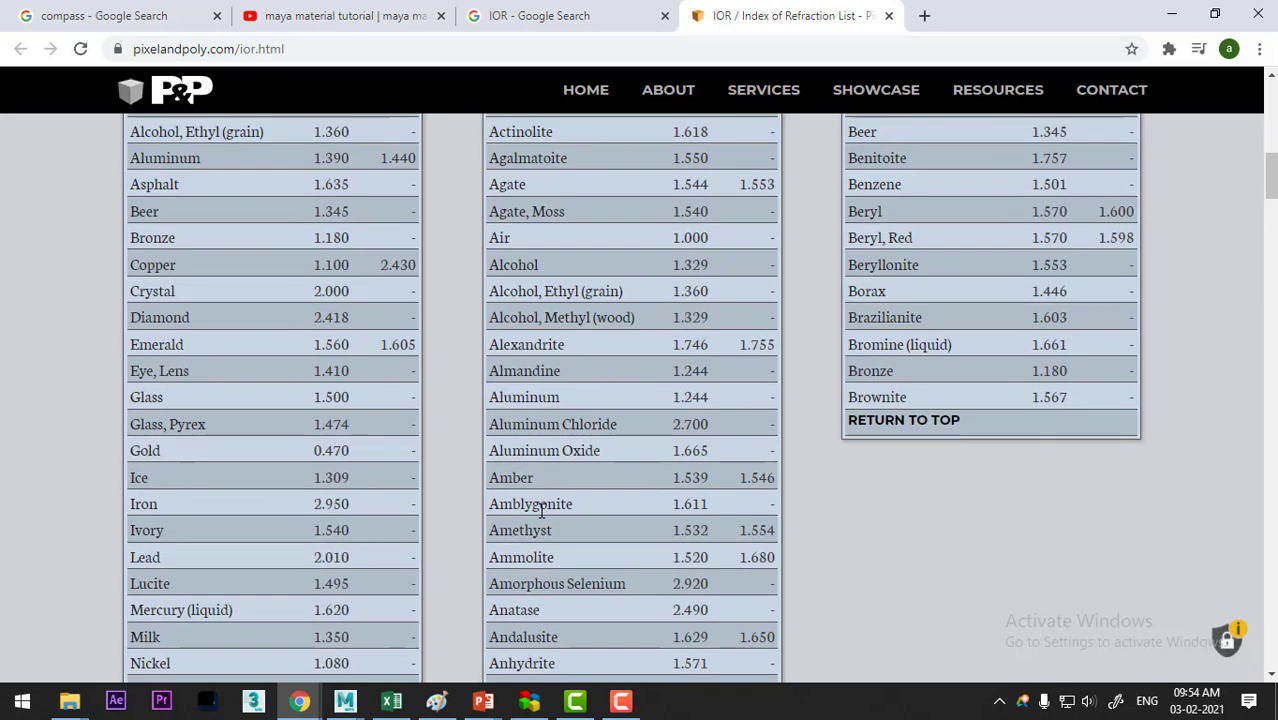
pyautogui.scroll(3, 541, 510)
pyautogui.scroll(-2, 538, 512)
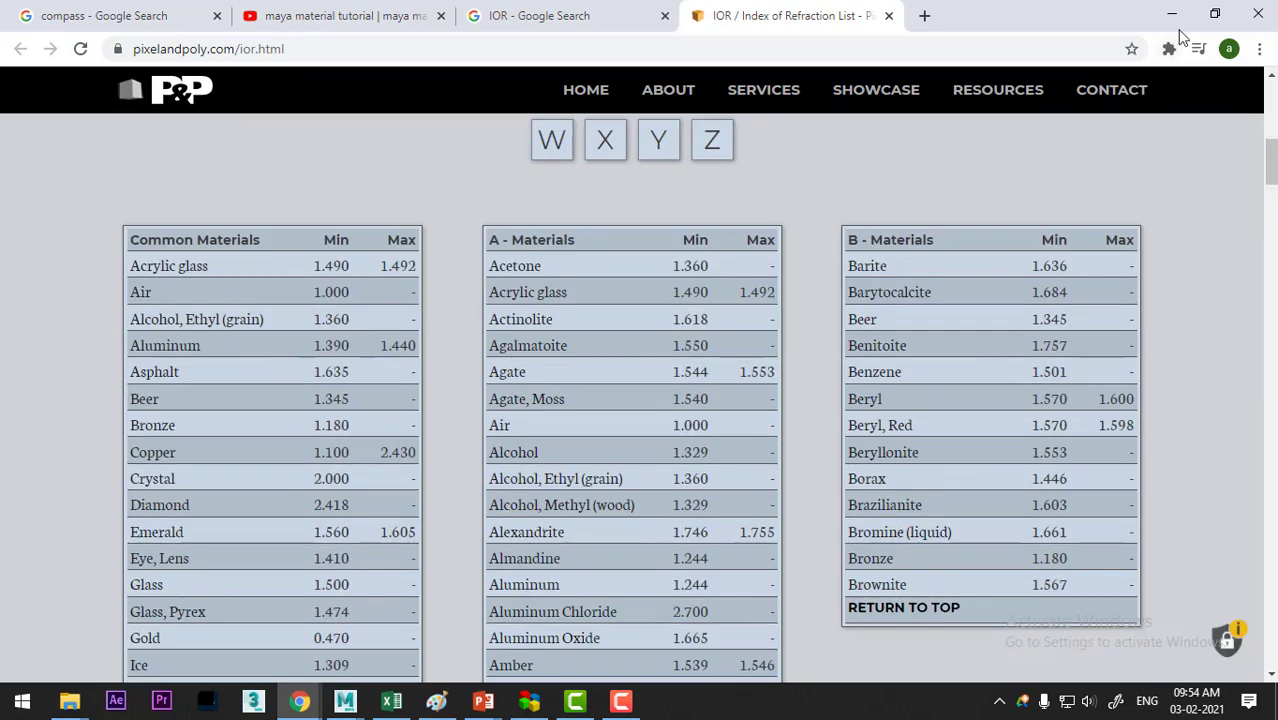
pyautogui.click(1176, 24)
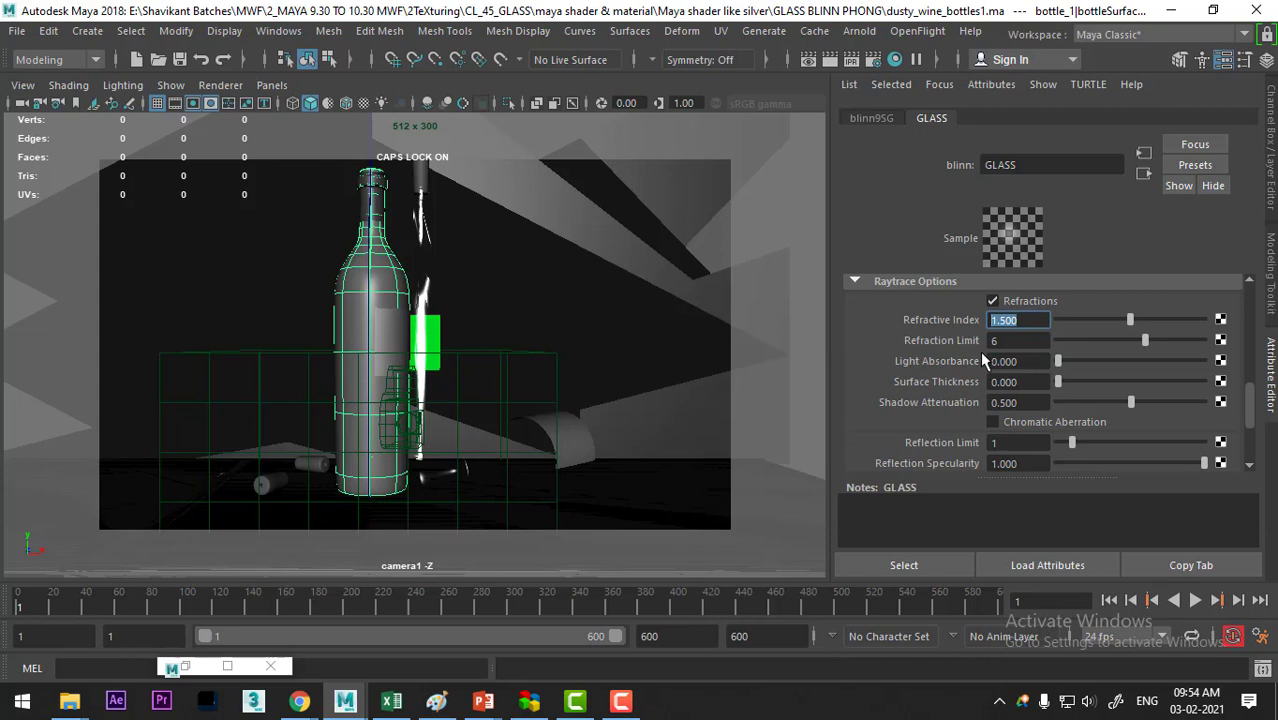
pyautogui.scroll(1, 975, 362)
pyautogui.scroll(2, 955, 368)
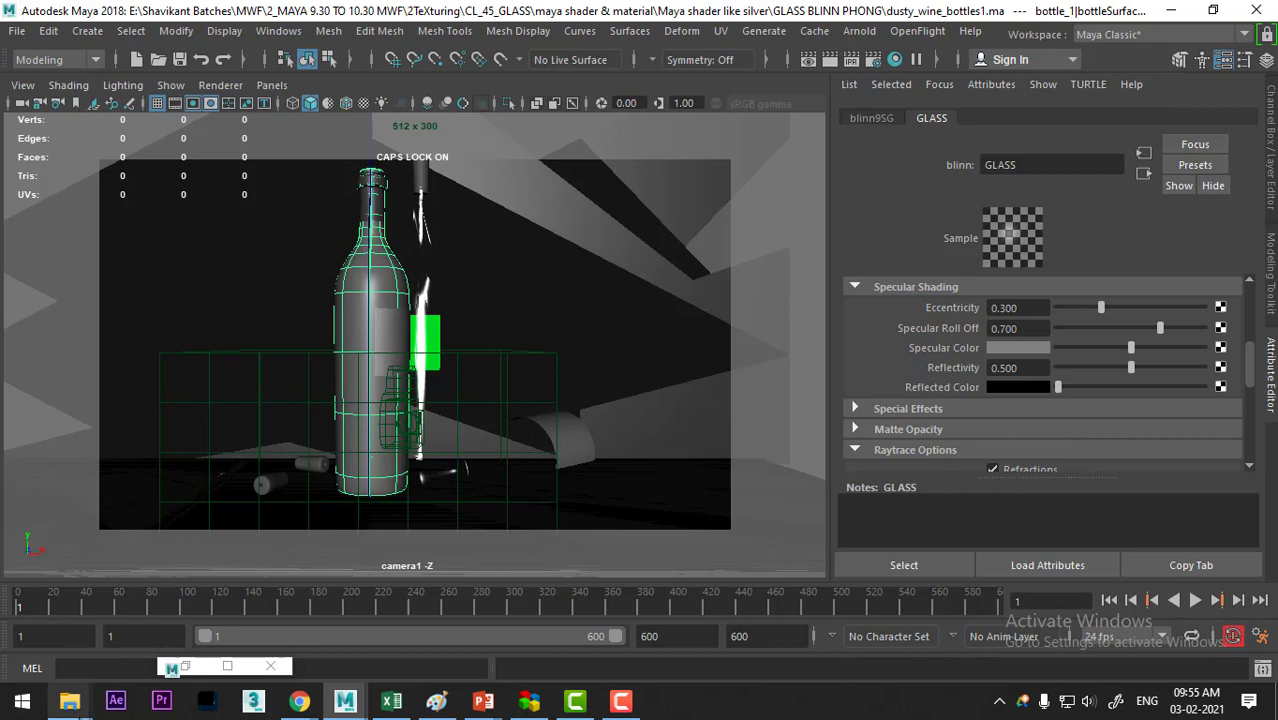
pyautogui.click(70, 708)
pyautogui.click(70, 708)
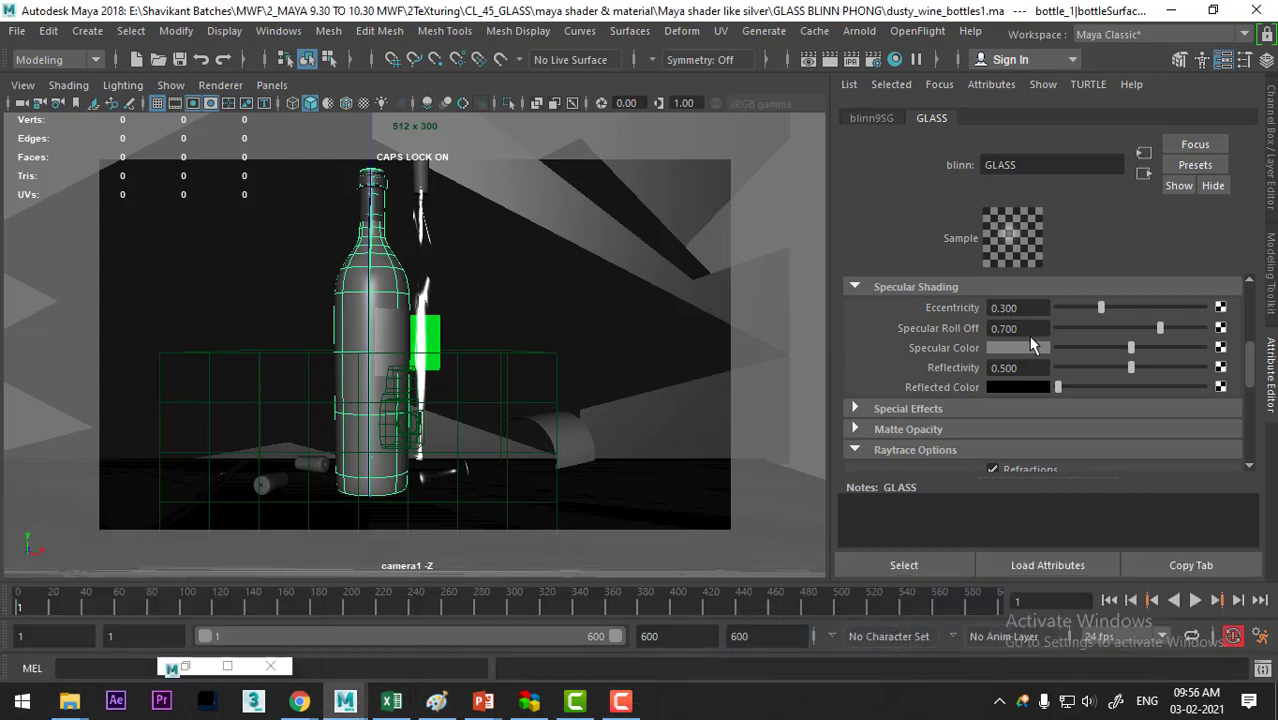
pyautogui.scroll(3, 1100, 380)
# Step: Connect an environment ball with a new file texture to GLASS's reflected colour
pyautogui.click(1220, 387)
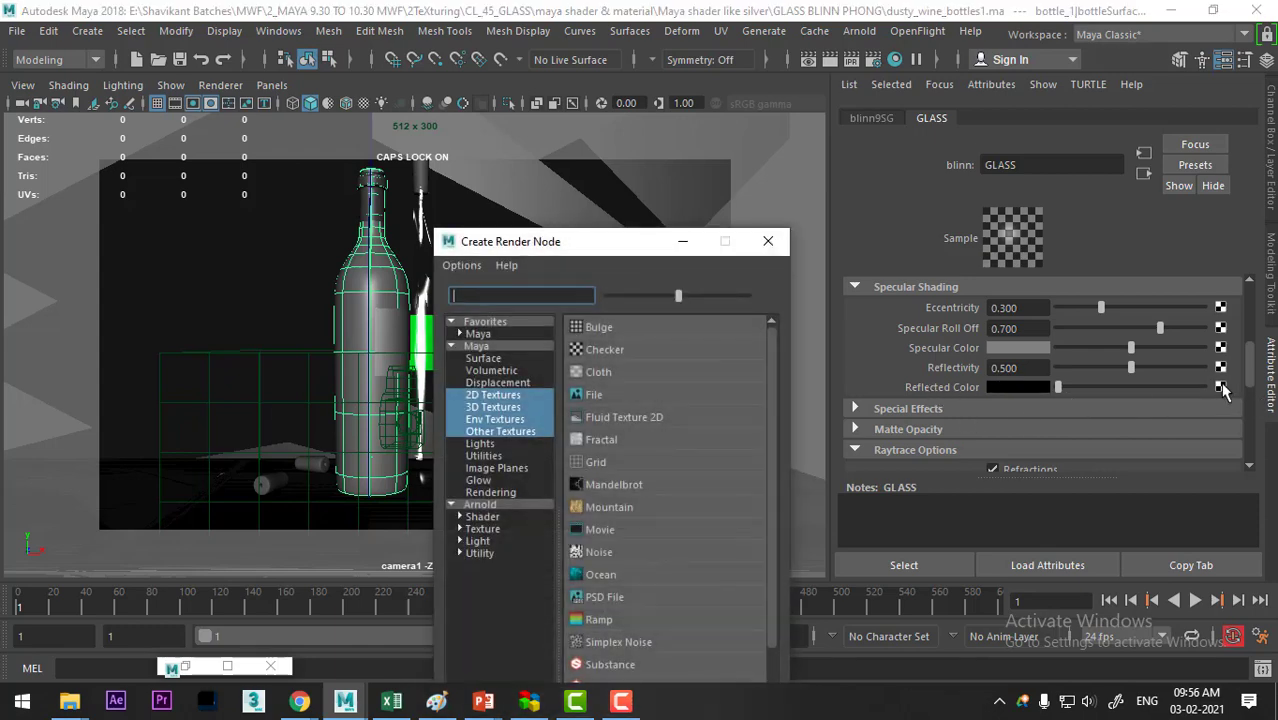
pyautogui.click(493, 421)
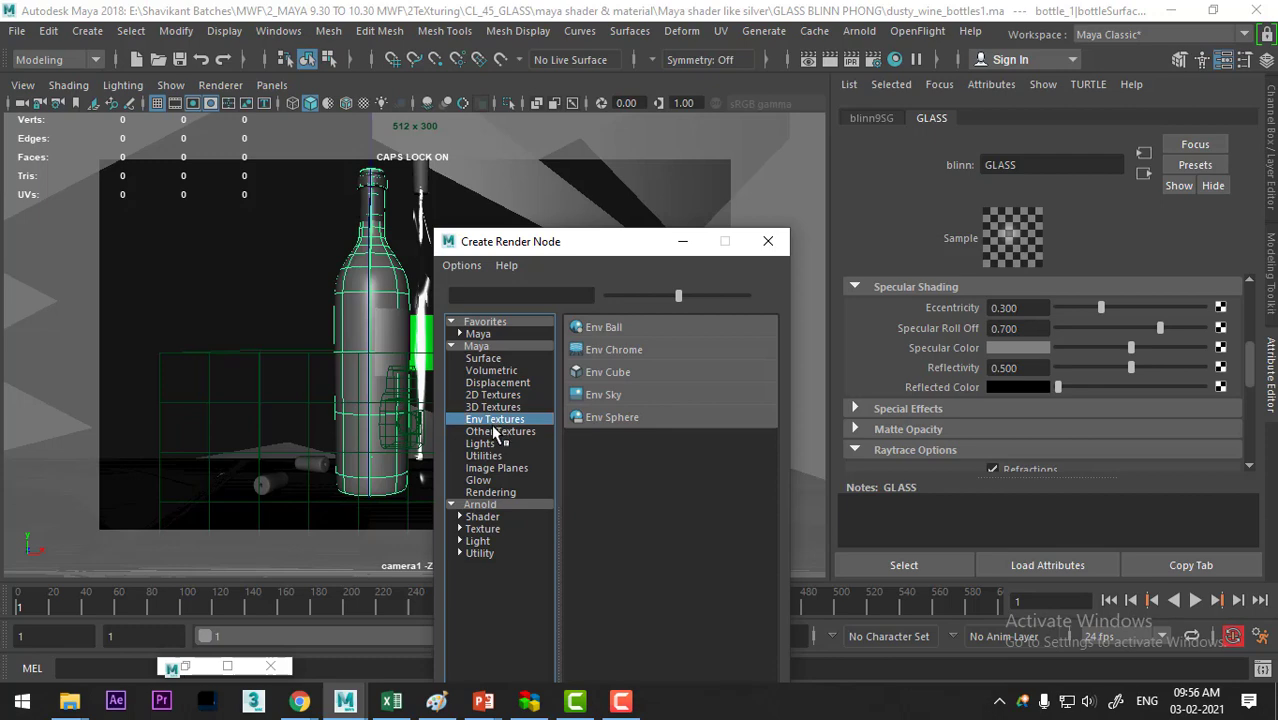
pyautogui.click(616, 325)
pyautogui.click(1220, 306)
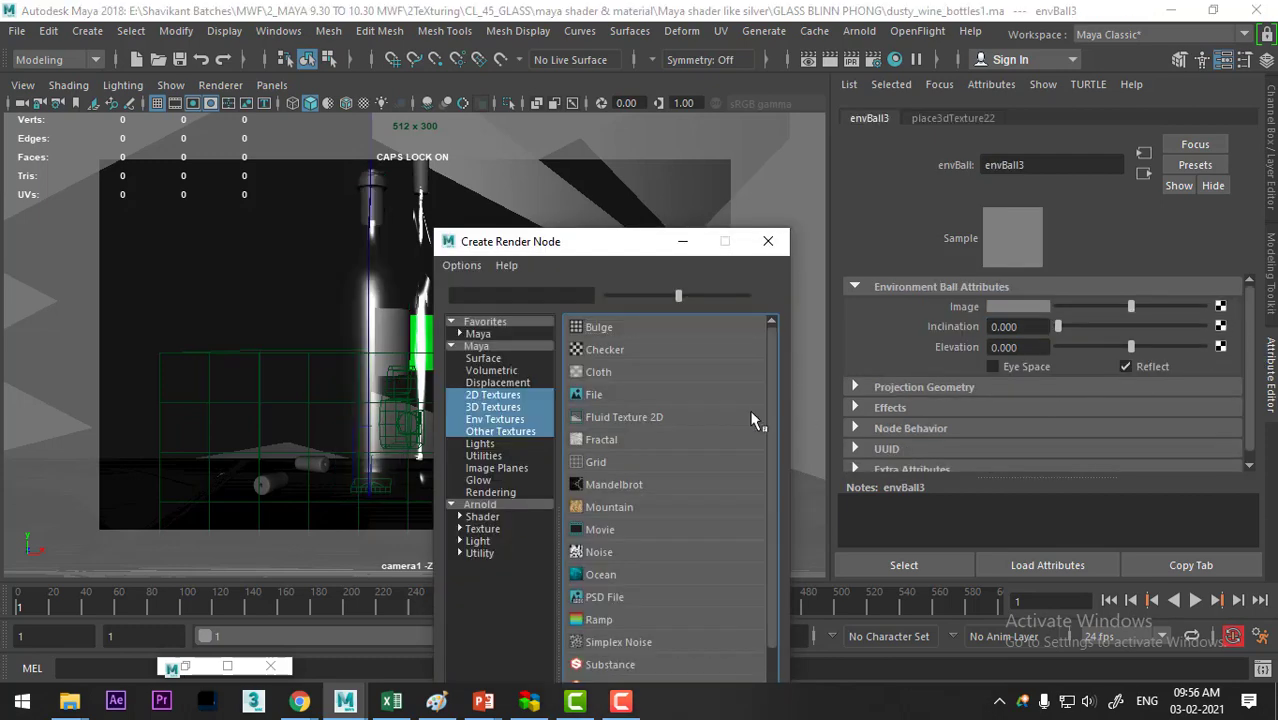
pyautogui.click(618, 395)
# Step: Browse to the pasted GLASS BLINN PHONG folder and open Ball_Image_Blur.tif
pyautogui.click(1226, 373)
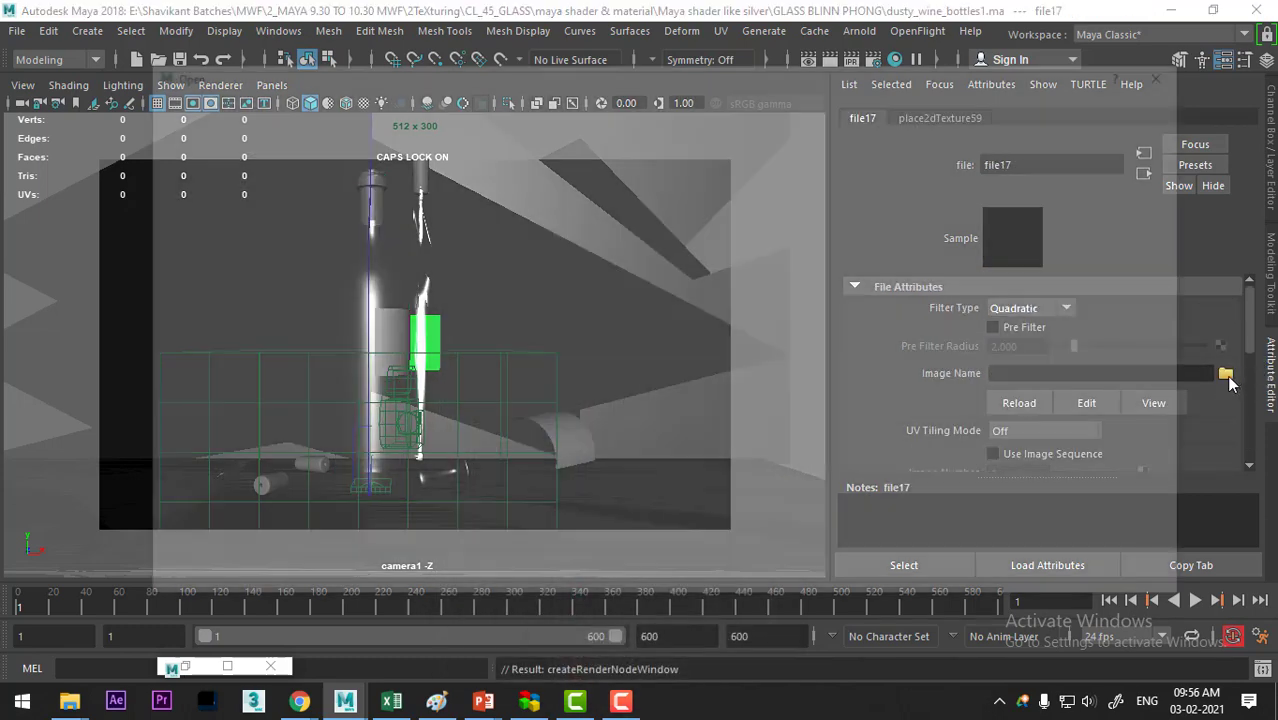
pyautogui.write('E:\\Shavikant Batches\\MWF\\2_MAYA 9.30 TO 10.30 MWF\\2TeXturing\\CL_45_GLASS\\maya shader & material\\Maya shader like silver\\GLASS BLINN PHONG')
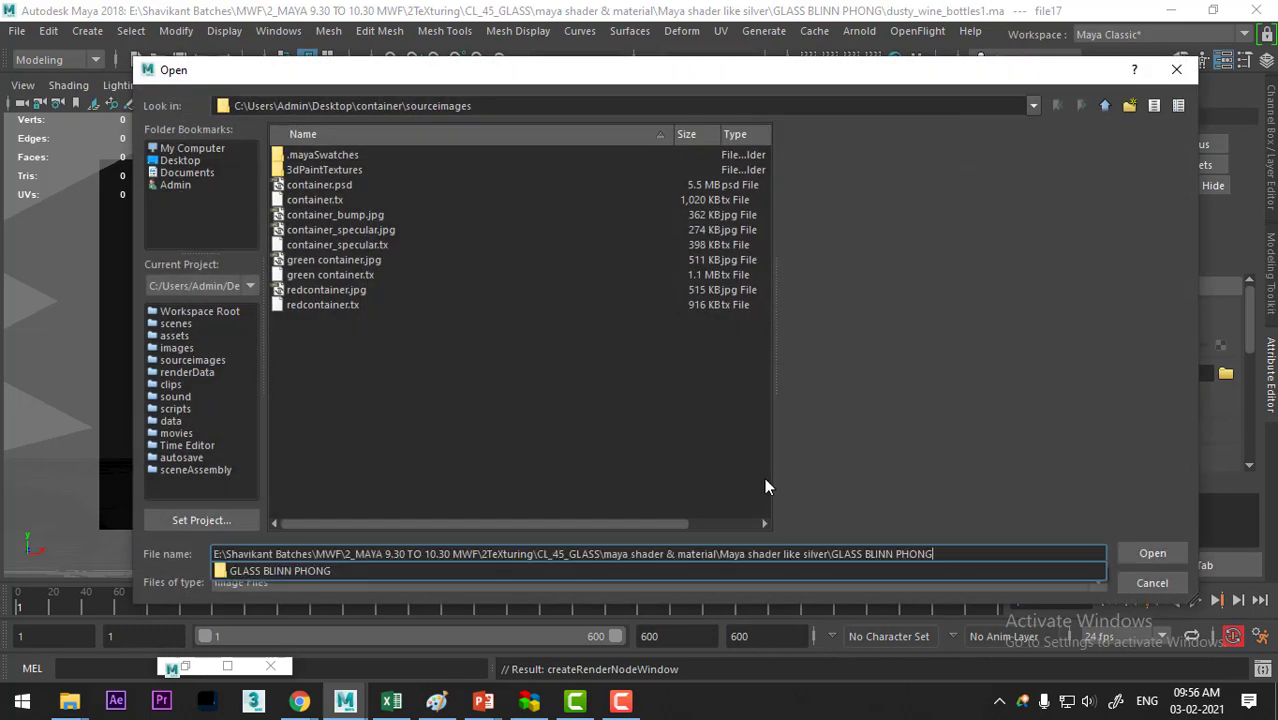
pyautogui.press('Return')
pyautogui.click(317, 248)
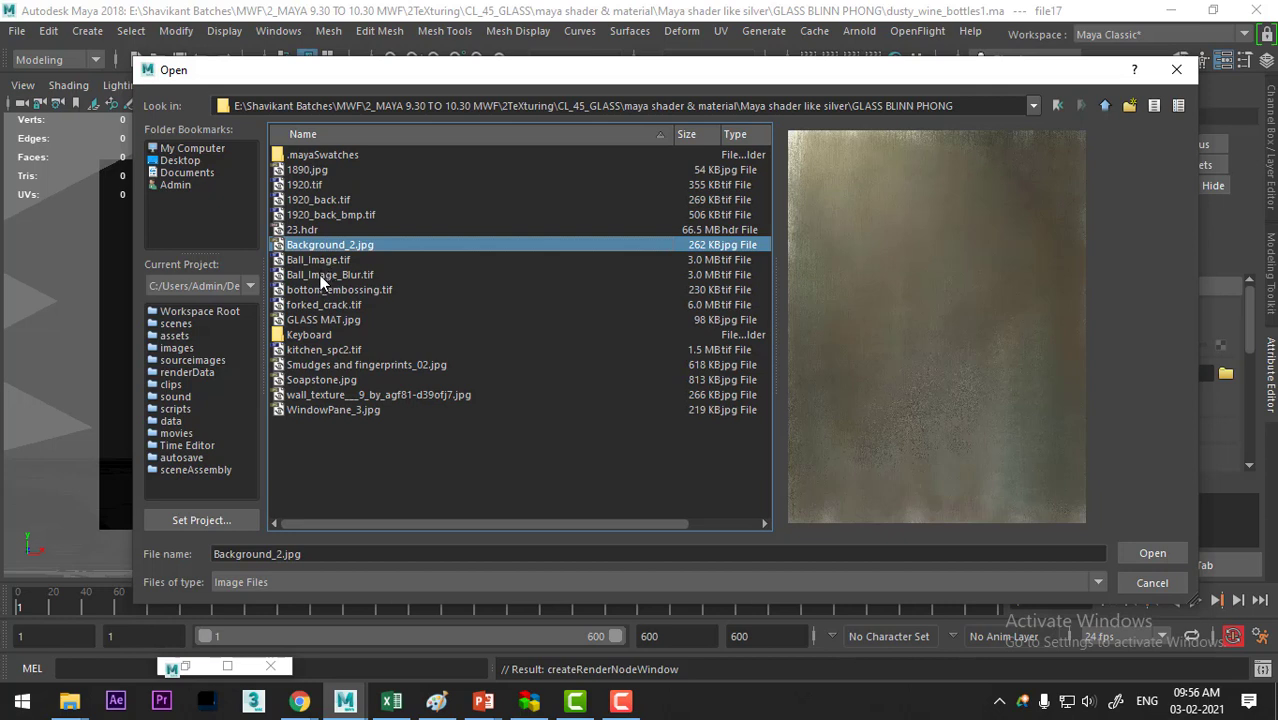
pyautogui.click(322, 276)
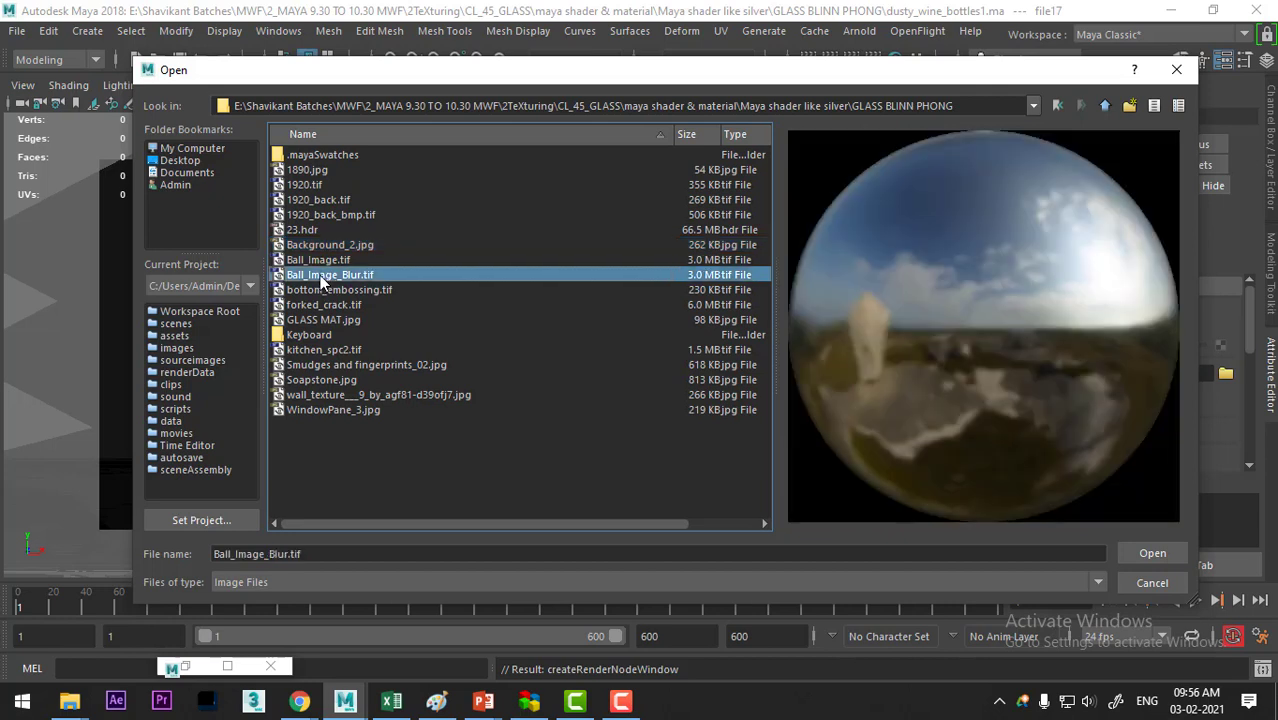
pyautogui.click(1155, 553)
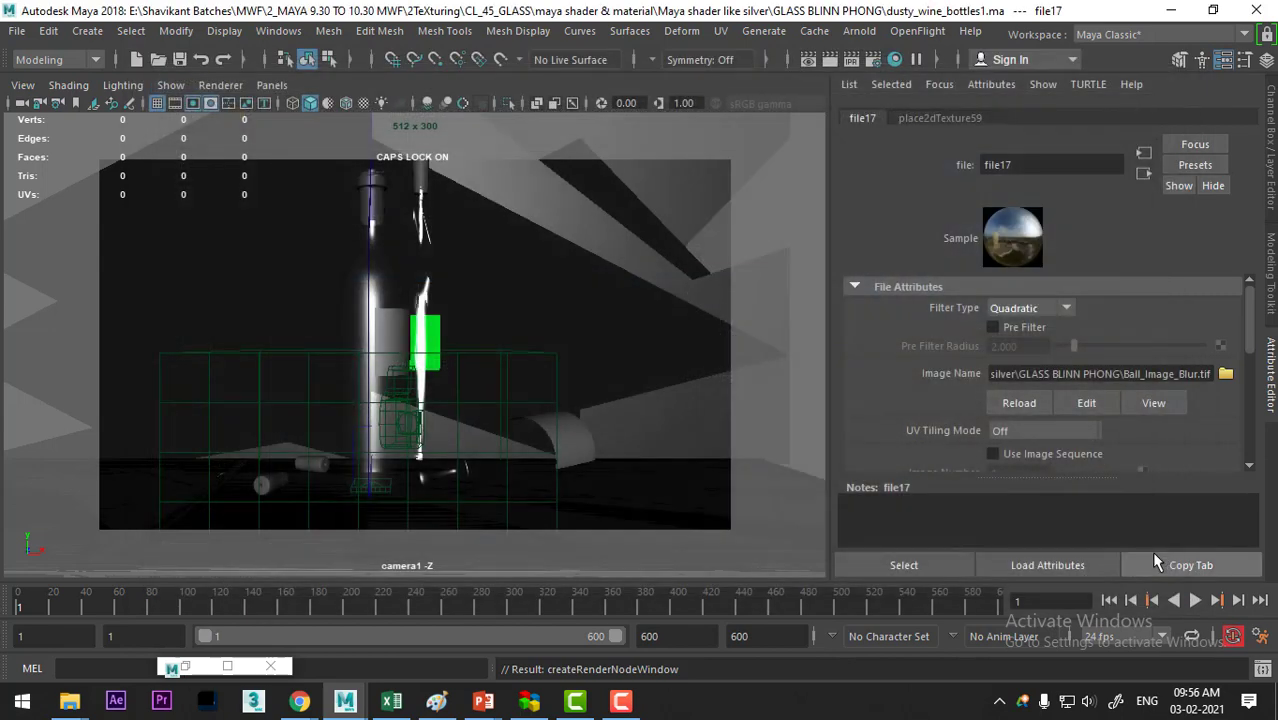
# Step: Redo the render with the new environment image and maximize Render View
pyautogui.click(808, 59)
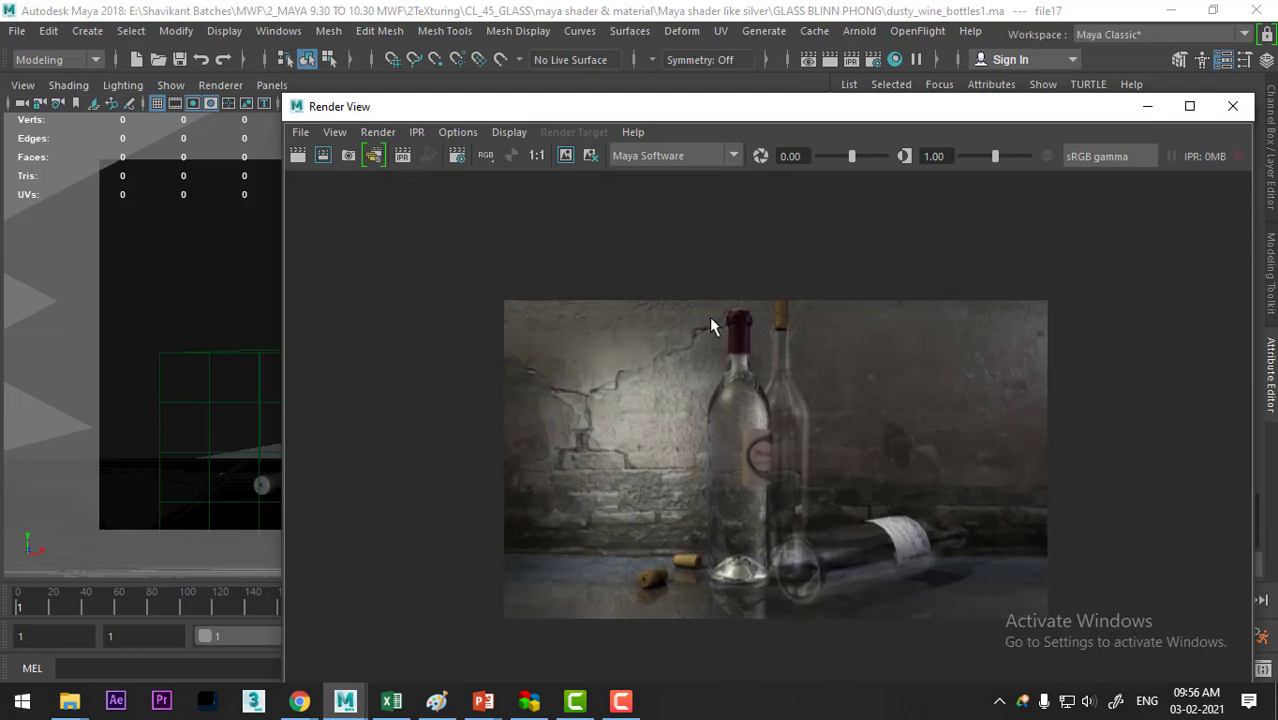
pyautogui.scroll(2, 714, 321)
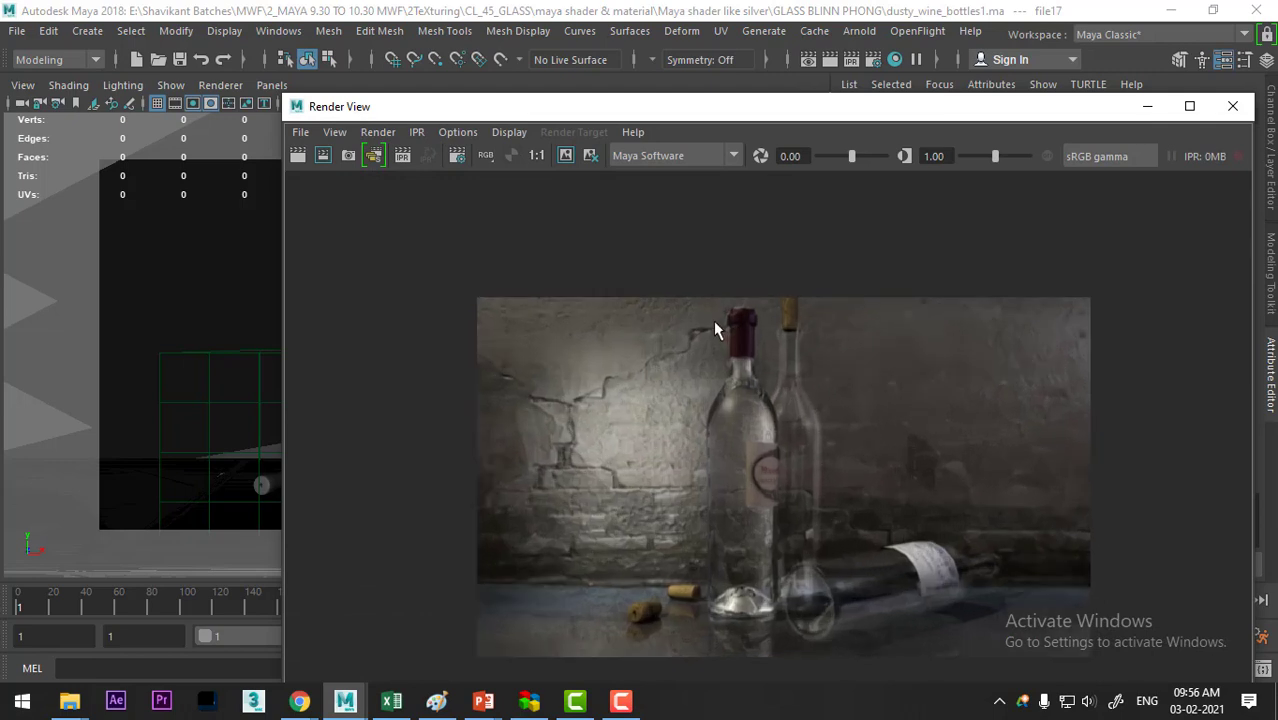
pyautogui.click(297, 156)
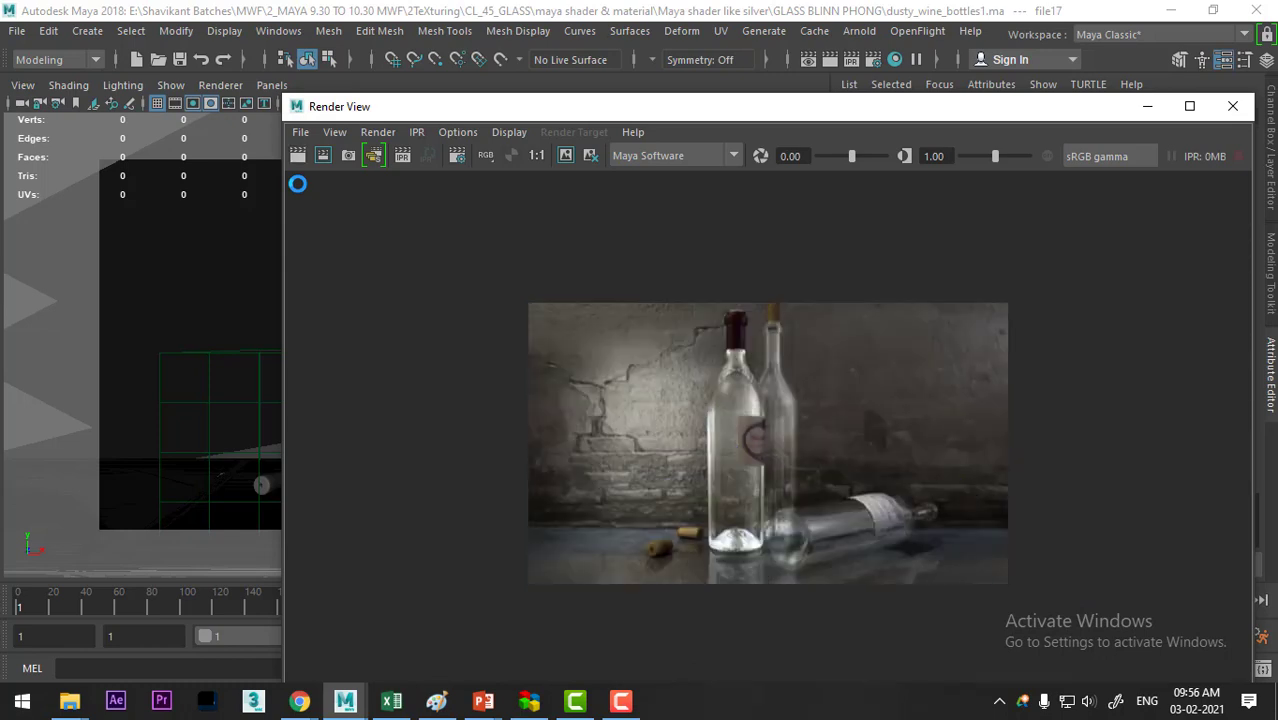
pyautogui.click(1189, 106)
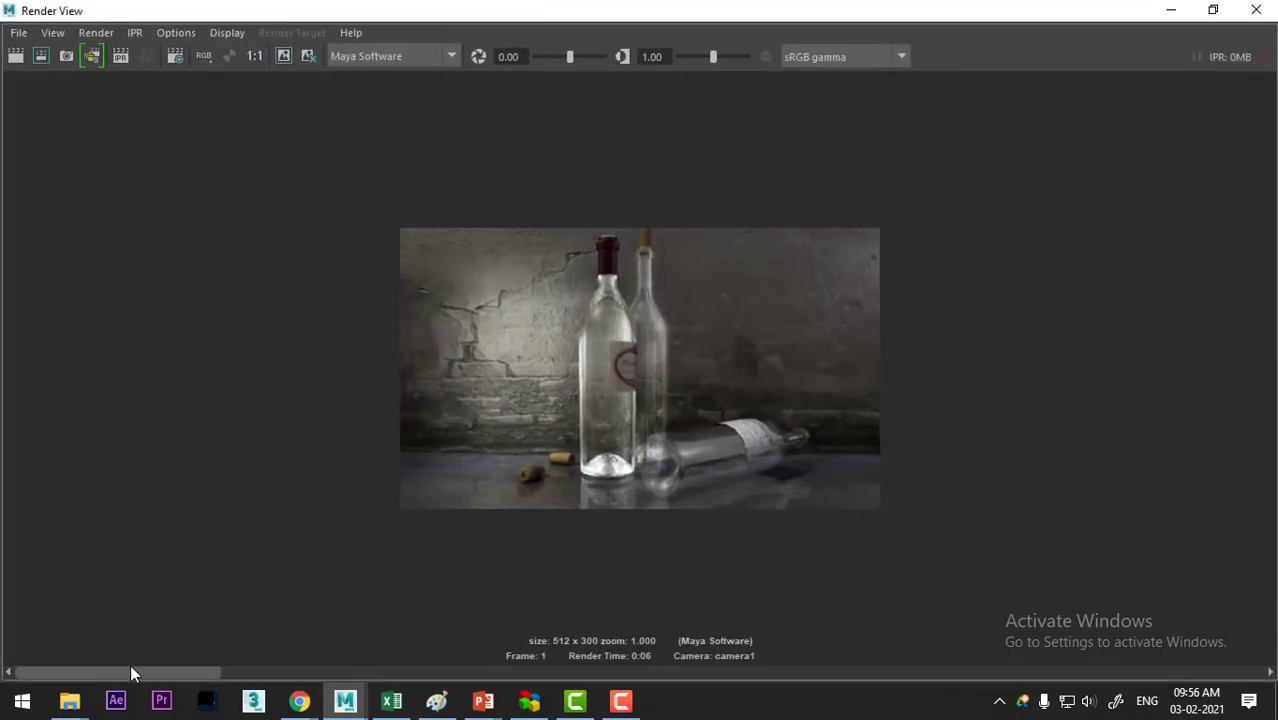
# Step: Flip between the new and previous stored renders to compare the reflections
pyautogui.click(240, 672)
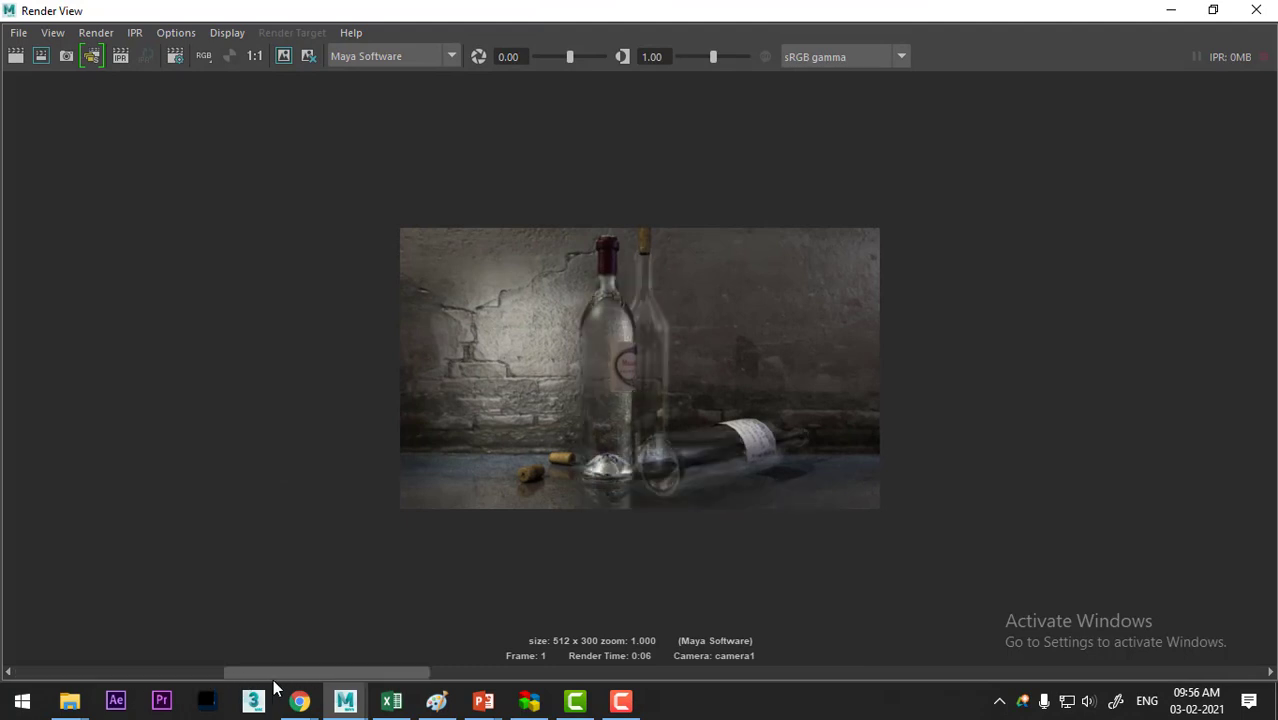
pyautogui.click(212, 670)
pyautogui.click(245, 670)
pyautogui.click(210, 668)
pyautogui.click(241, 664)
pyautogui.click(206, 660)
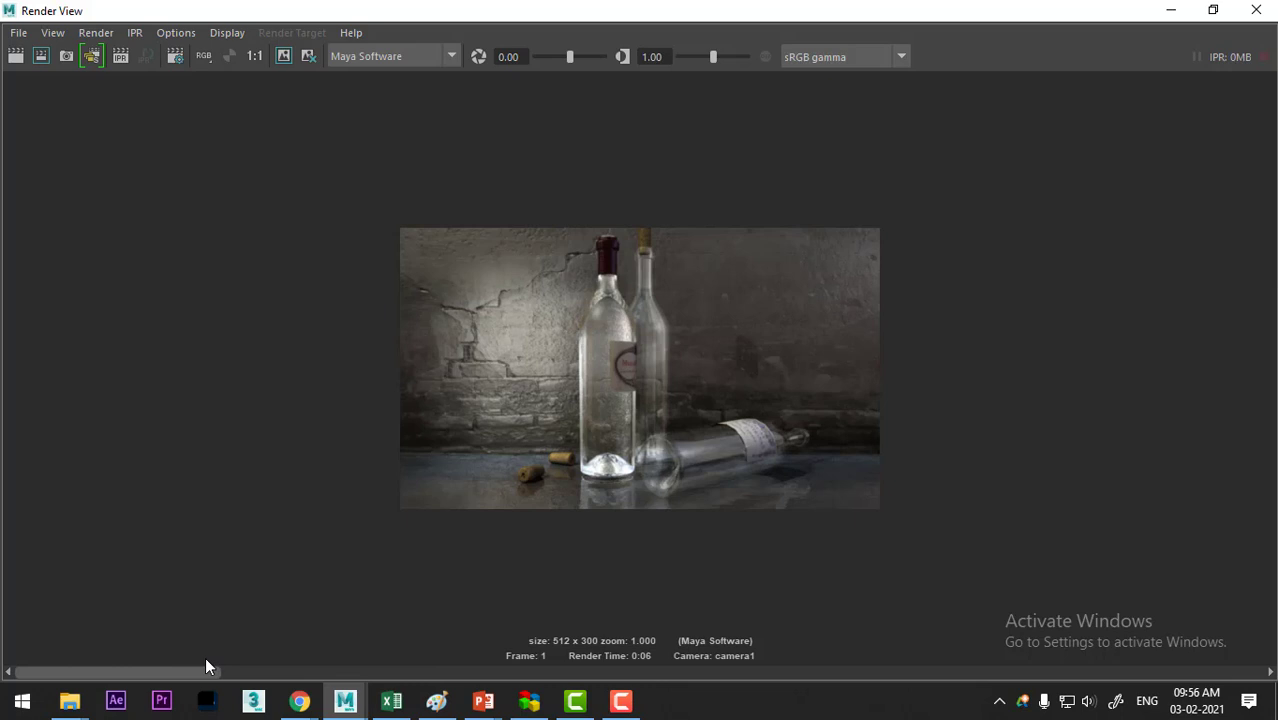
pyautogui.click(248, 668)
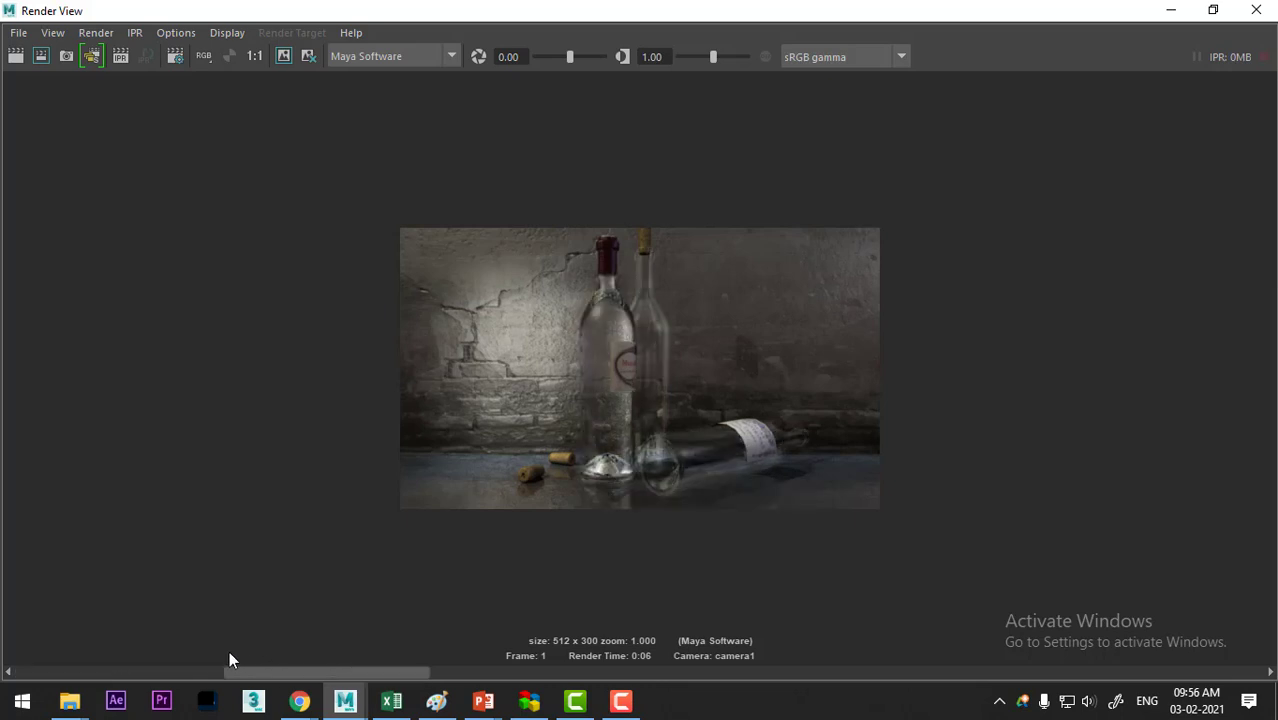
pyautogui.click(222, 668)
pyautogui.click(249, 650)
pyautogui.click(224, 651)
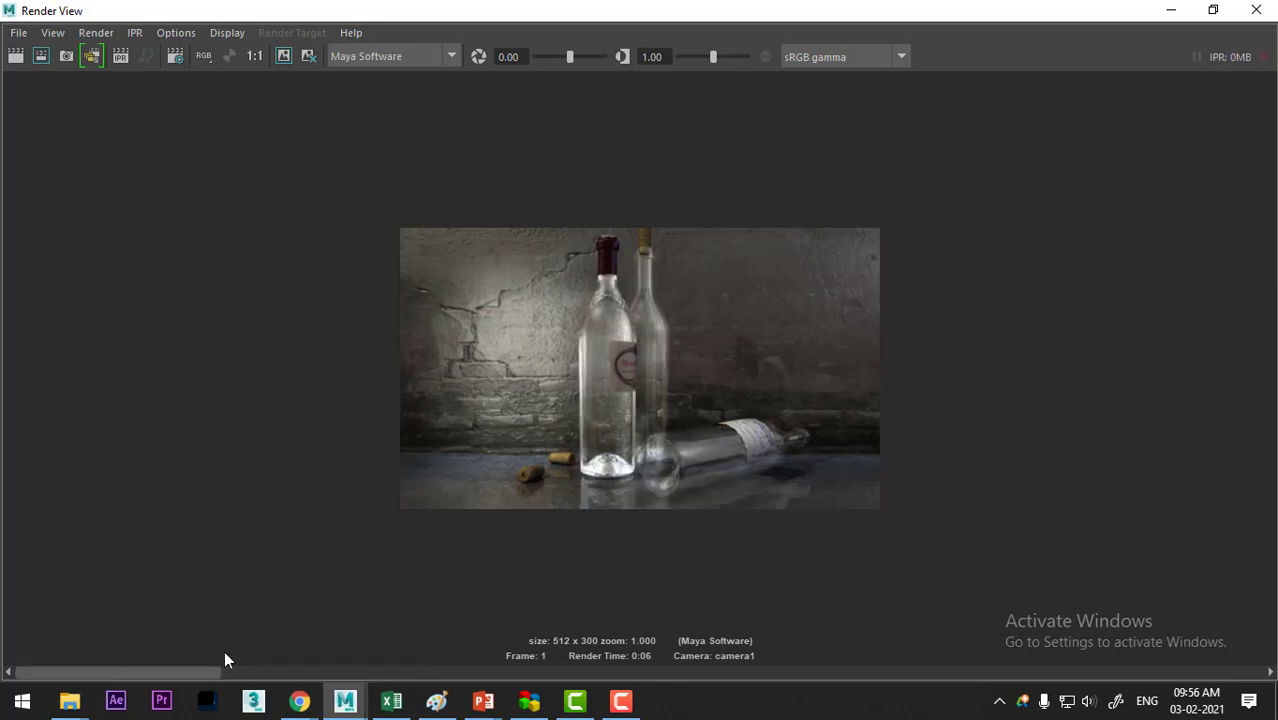
pyautogui.click(237, 651)
pyautogui.click(221, 650)
pyautogui.click(237, 650)
pyautogui.click(233, 646)
# Step: Step from file17 through envBall3 to GLASS and drag Reflectivity down to 0.253
pyautogui.click(1168, 10)
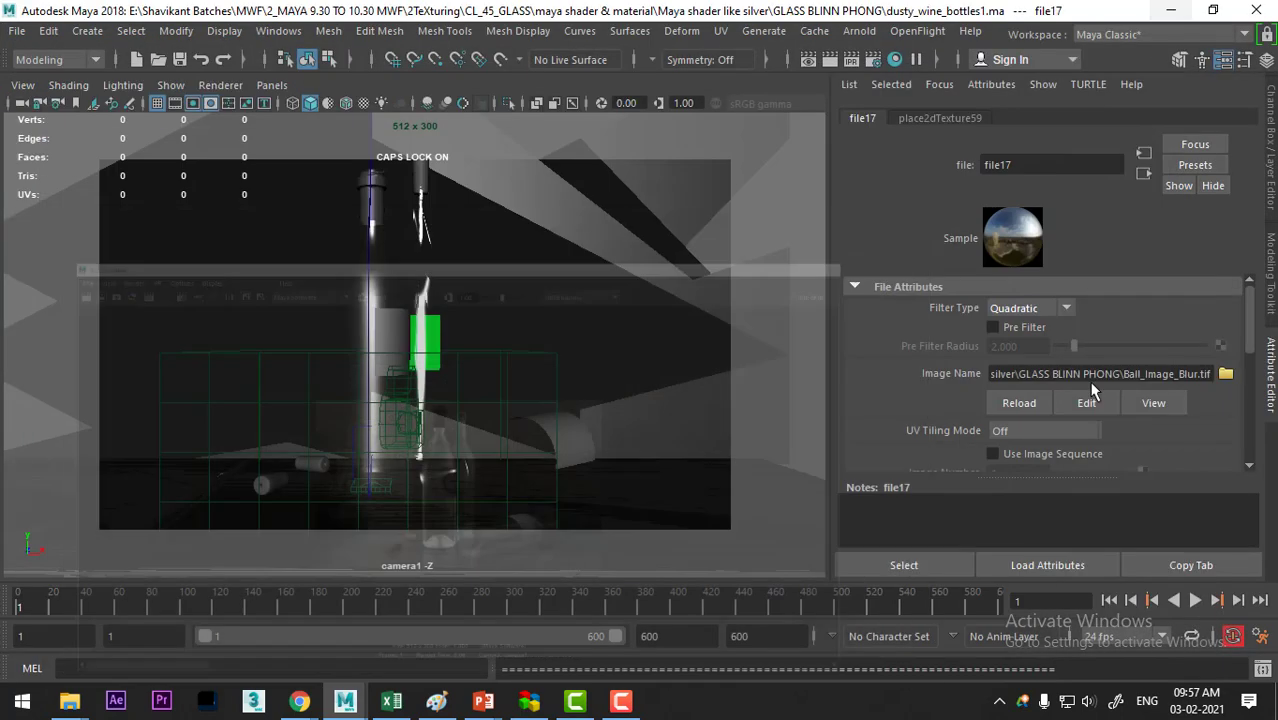
pyautogui.click(1144, 174)
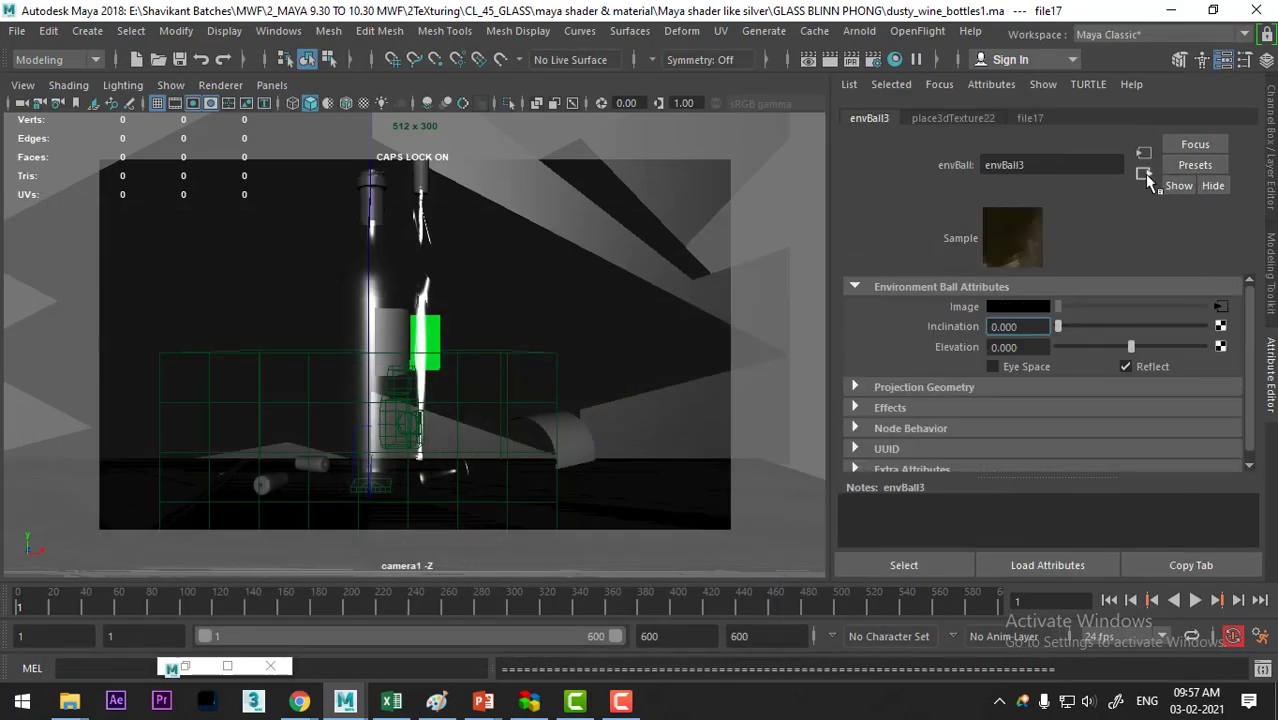
pyautogui.click(1144, 174)
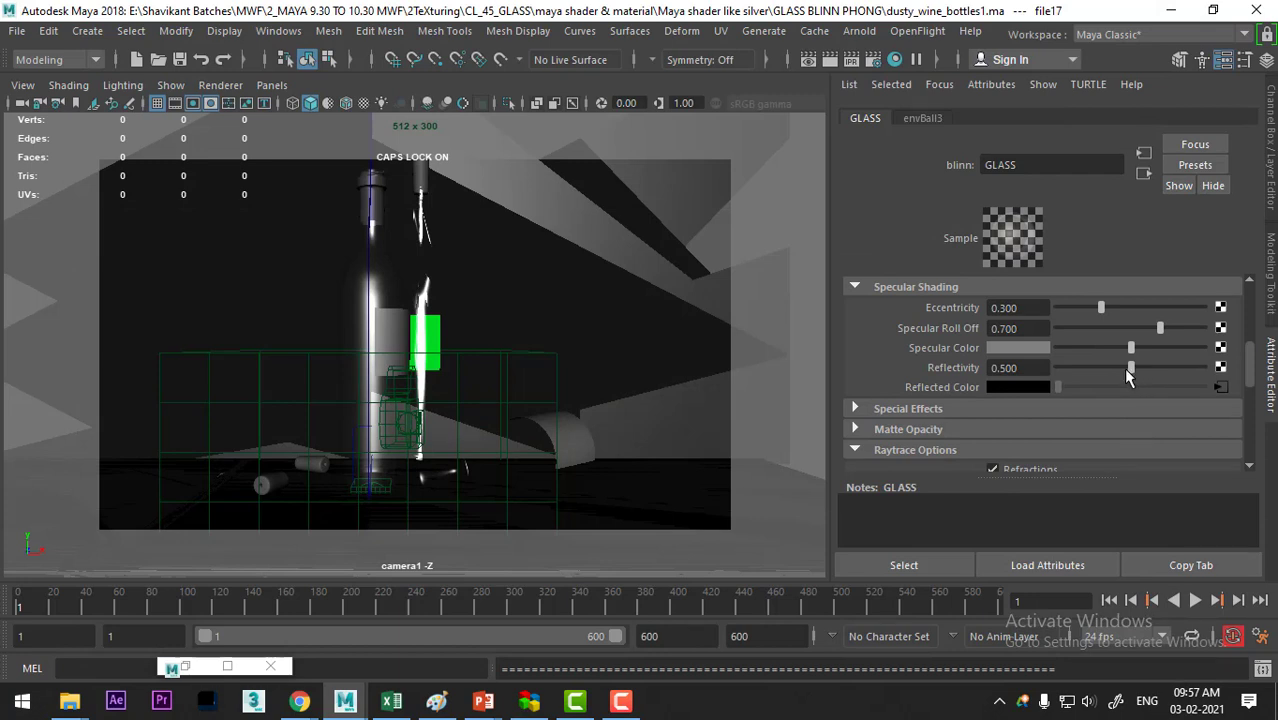
pyautogui.moveTo(1128, 370); pyautogui.dragTo(1094, 370)
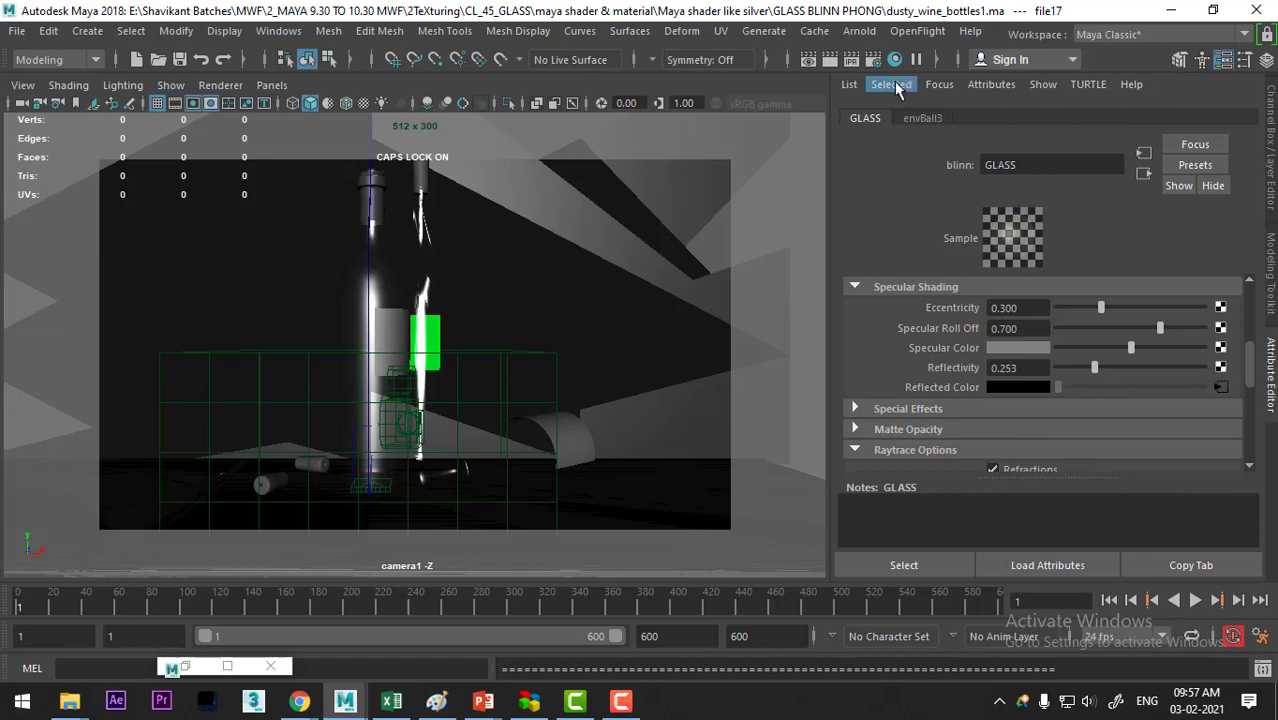
# Step: Redo the render in Render View, view it full screen, then hide it
pyautogui.click(810, 61)
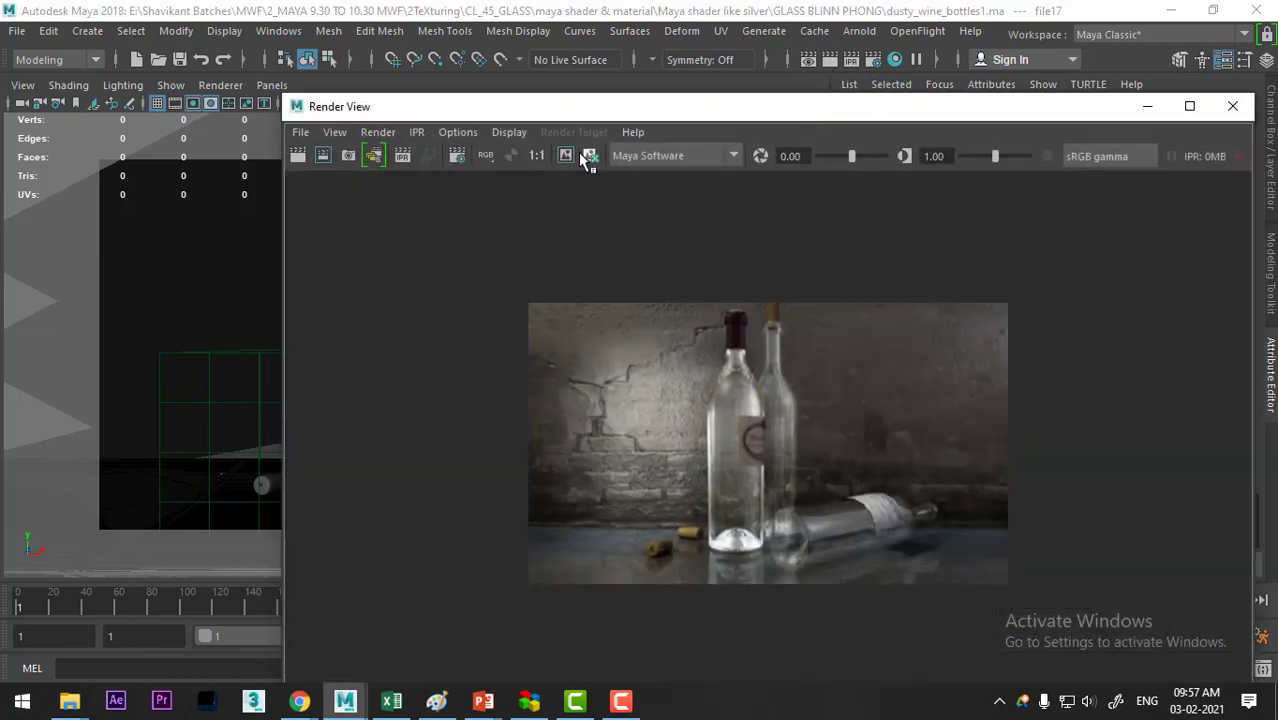
pyautogui.click(298, 158)
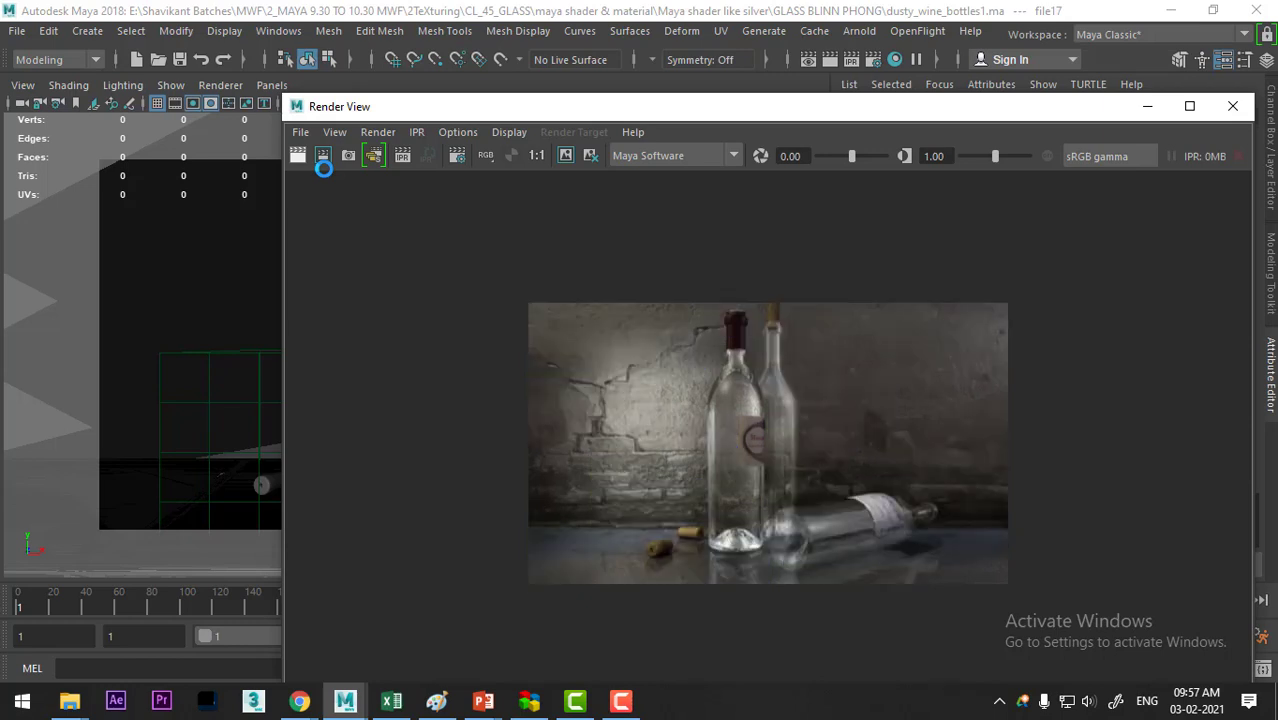
pyautogui.click(1189, 106)
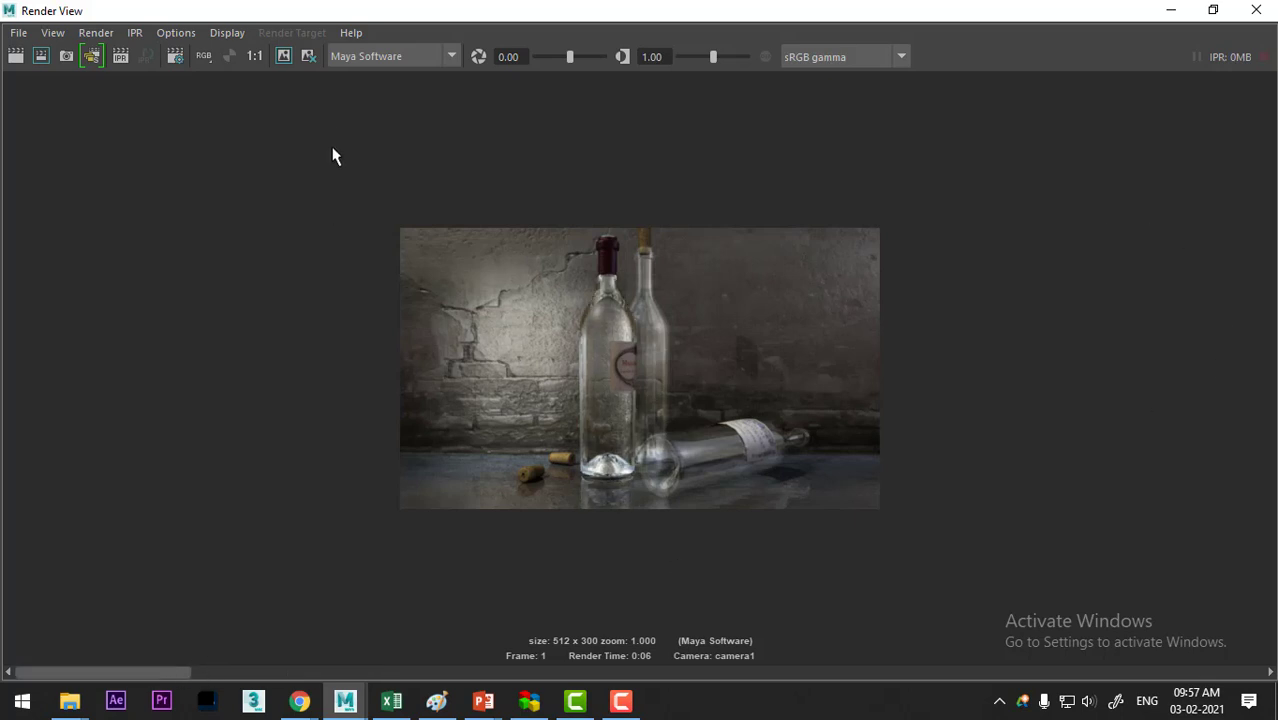
pyautogui.click(1171, 10)
# Step: Select the standing bottle and set its phong1 colour to black, slightly lowering transparency
pyautogui.click(425, 283)
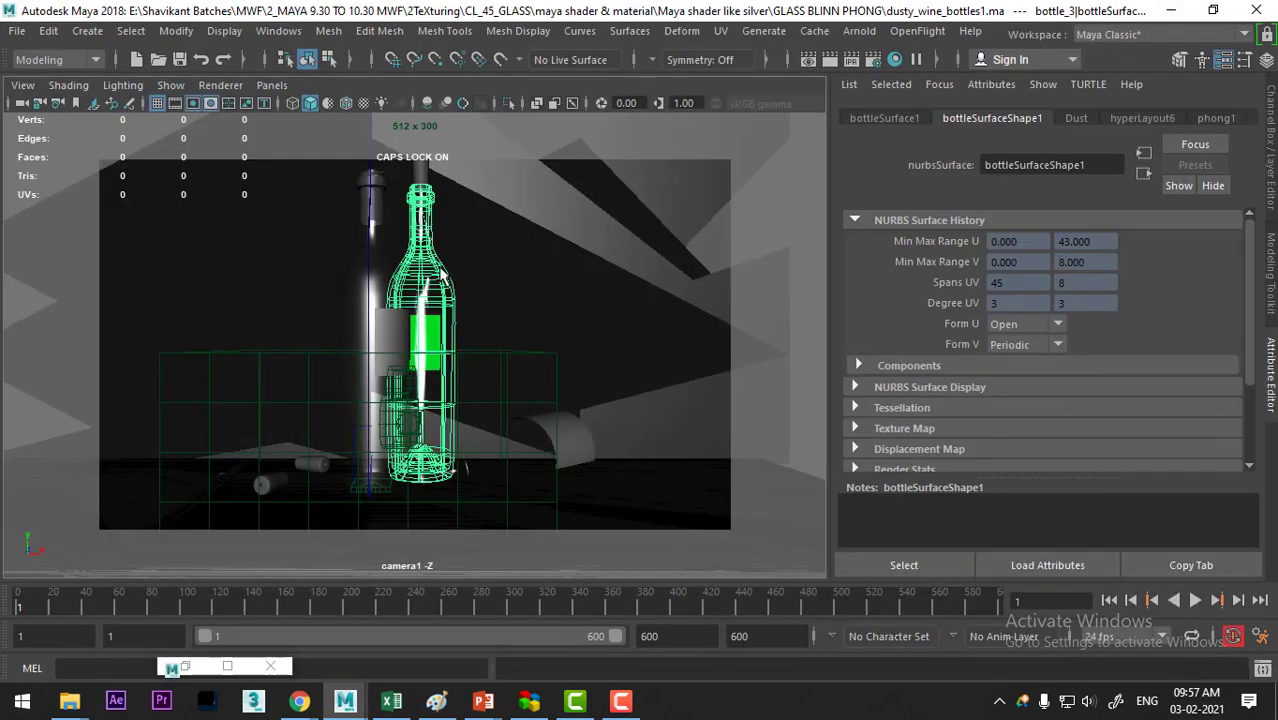
pyautogui.rightClick(427, 230)
pyautogui.click(419, 617)
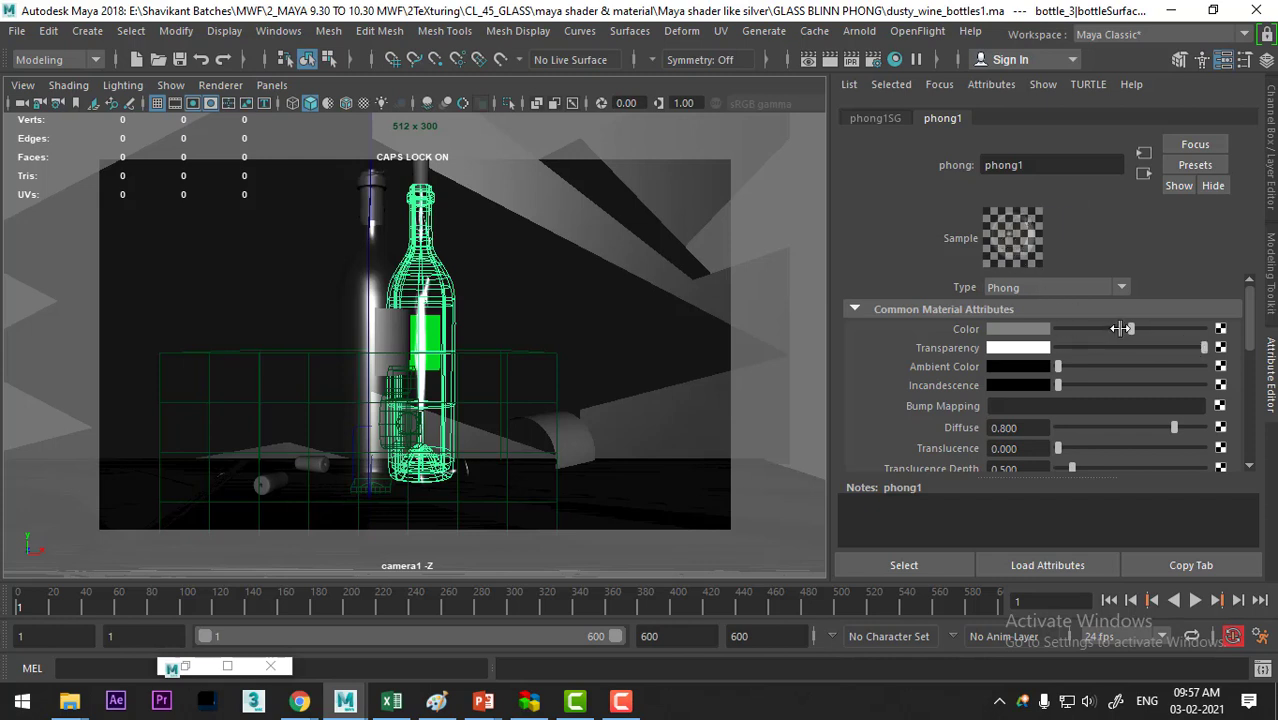
pyautogui.moveTo(1133, 330)
pyautogui.mouseDown()
pyautogui.moveTo(1058, 342)
pyautogui.moveTo(1090, 330)
pyautogui.mouseUp()
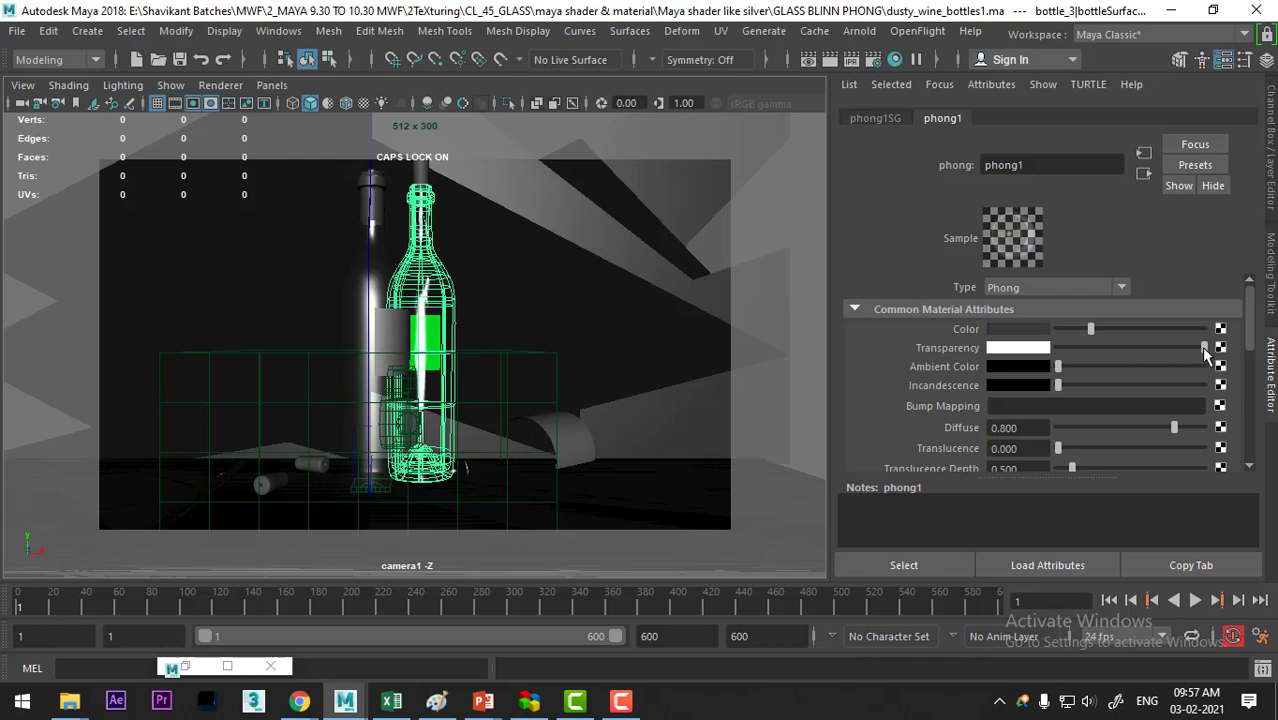
pyautogui.moveTo(1204, 348); pyautogui.dragTo(1199, 348)
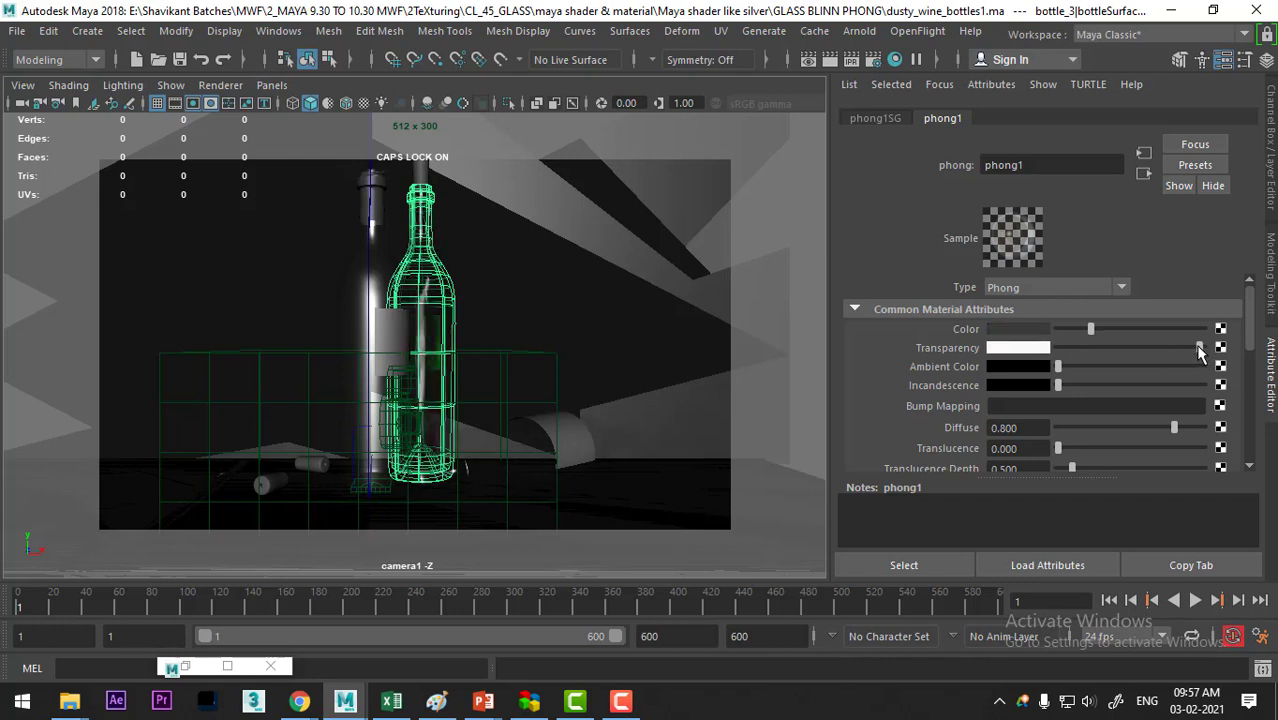
# Step: Inspect the envBall2 reflection and its texture file feeding phong1
pyautogui.scroll(-2, 1144, 342)
pyautogui.scroll(-4, 1144, 342)
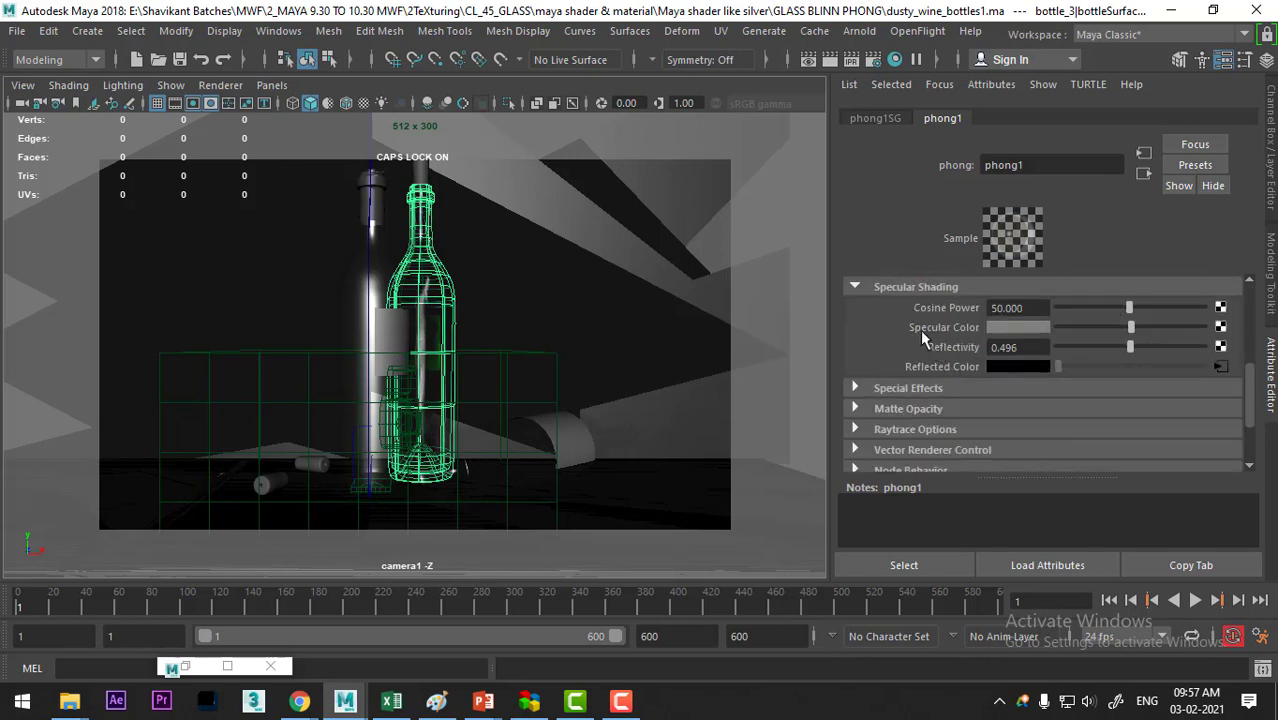
pyautogui.click(1222, 366)
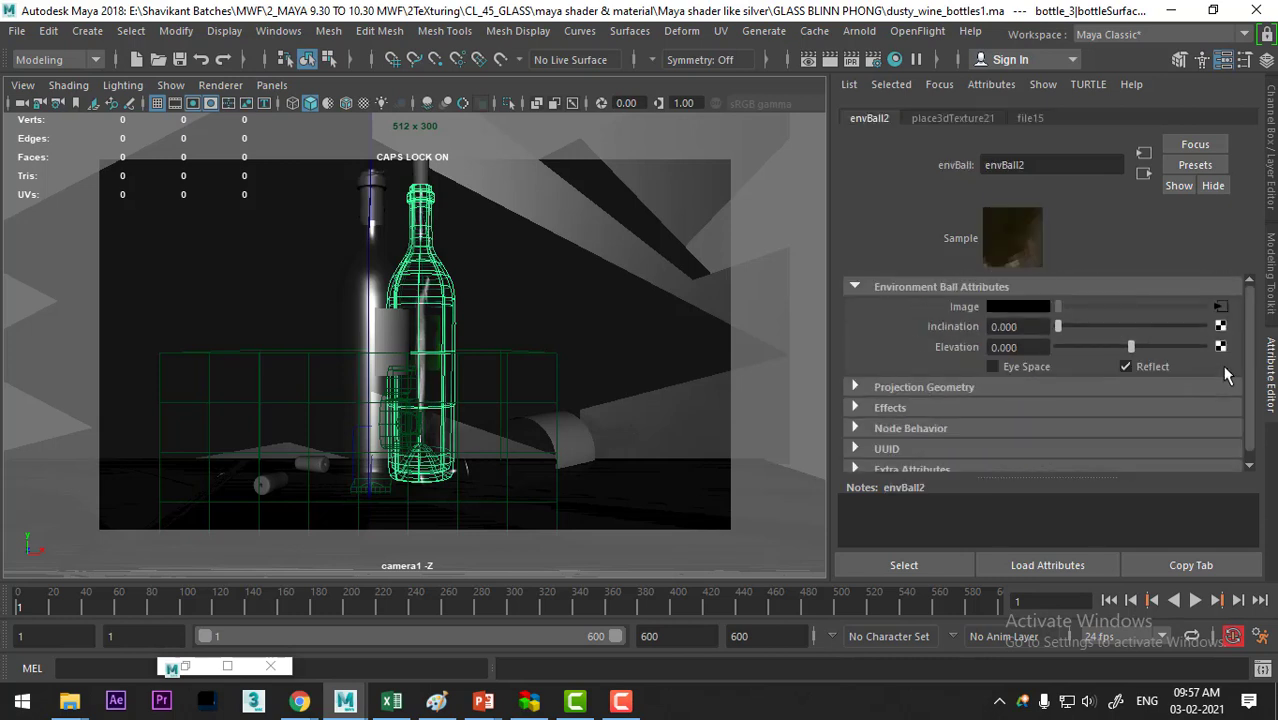
pyautogui.click(1221, 306)
pyautogui.click(1144, 173)
pyautogui.click(1145, 172)
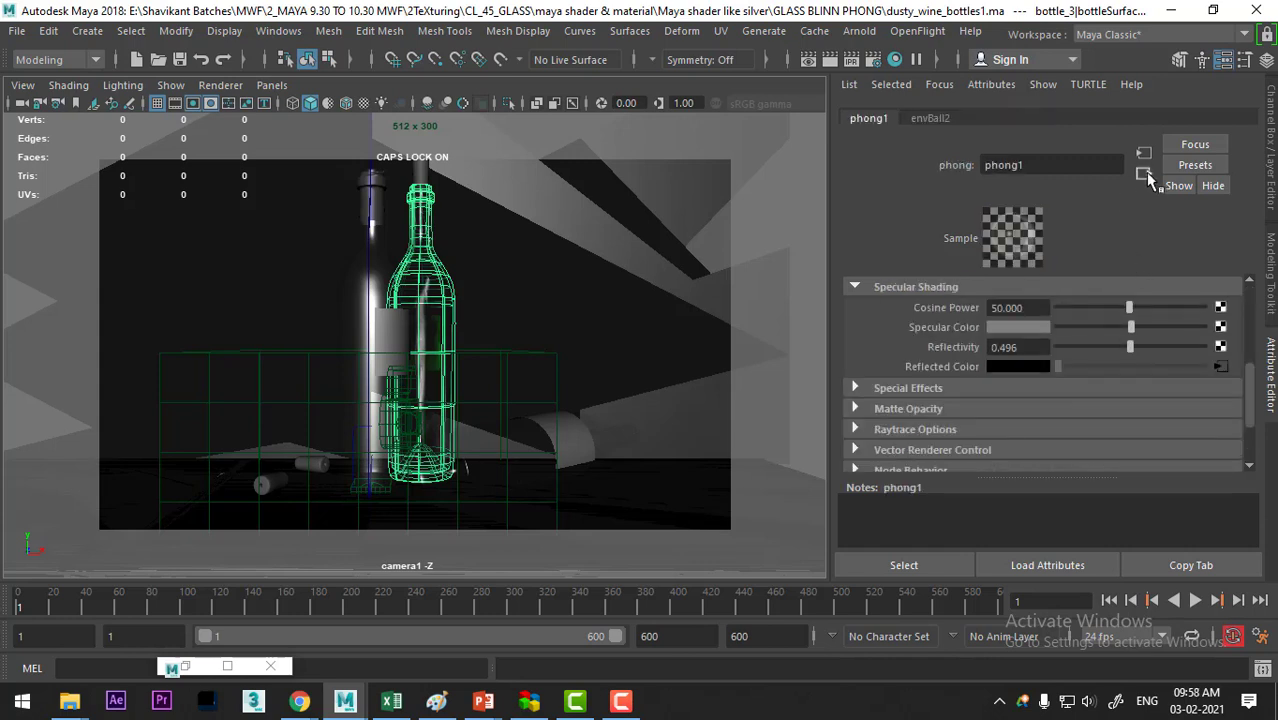
# Step: Turn on phong1 refractions with a refractive index of 1.500
pyautogui.click(940, 432)
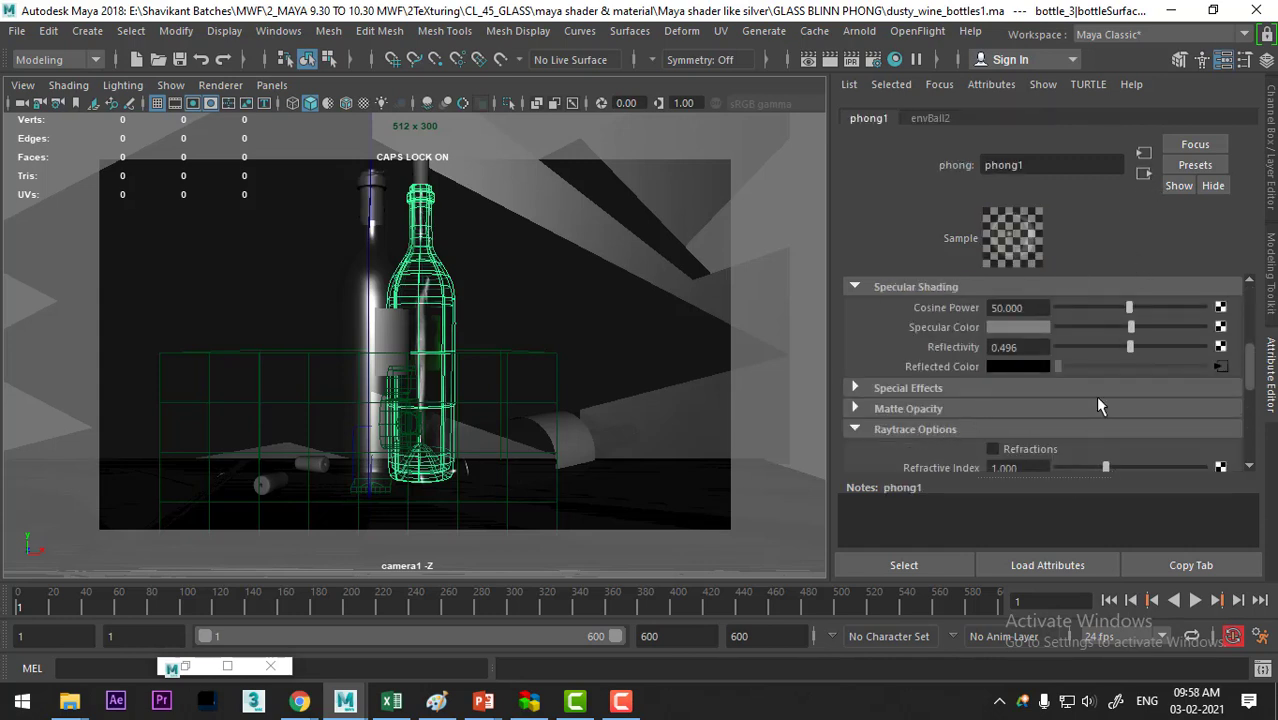
pyautogui.scroll(-1, 1095, 395)
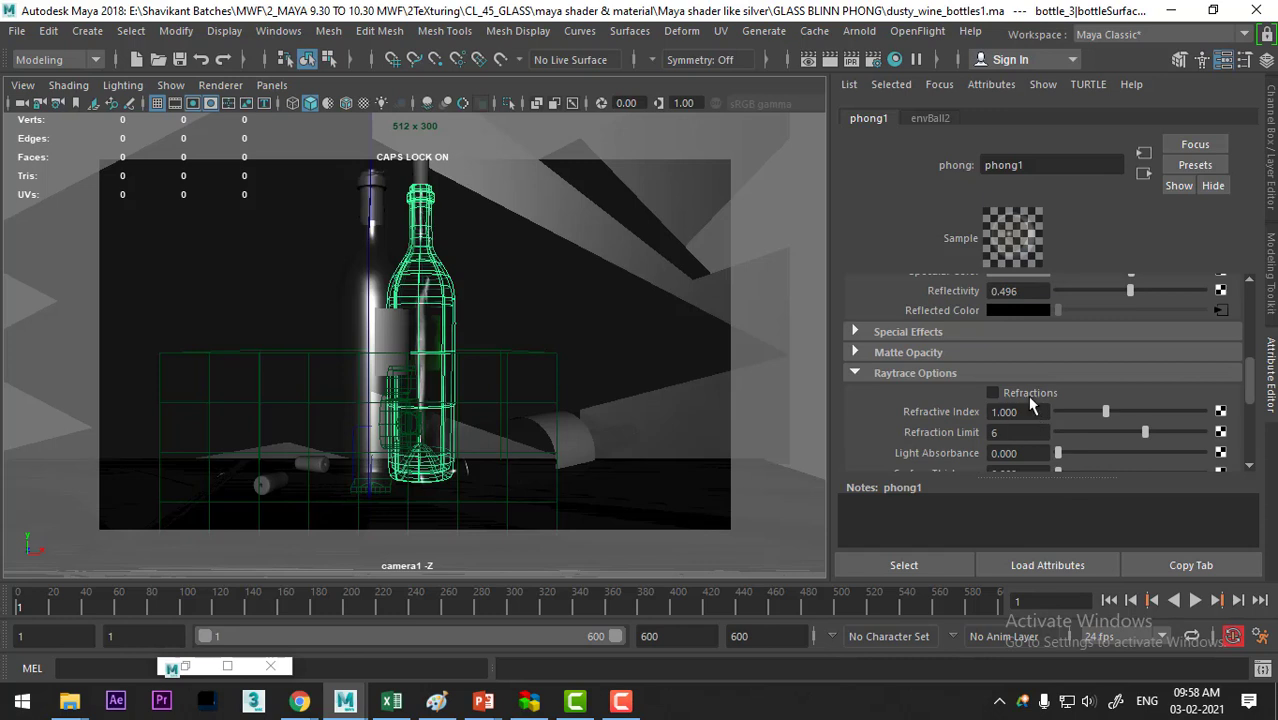
pyautogui.click(1029, 413)
pyautogui.write('1.5')
pyautogui.press('Return')
# Step: Select the lying bottle and browse favourite materials for it
pyautogui.click(519, 452)
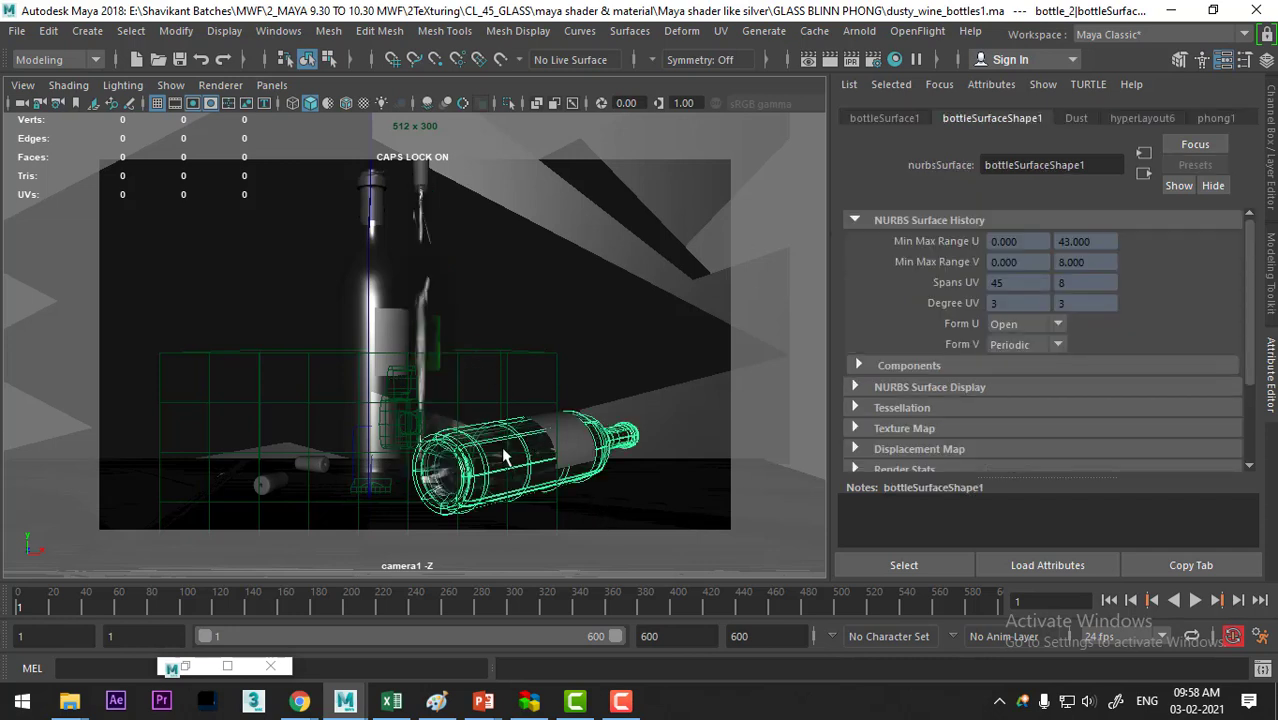
pyautogui.moveTo(501, 446); pyautogui.dragTo(571, 628, button='right')
pyautogui.moveTo(484, 470)
pyautogui.mouseDown(button='right')
pyautogui.moveTo(488, 666)
pyautogui.moveTo(493, 612)
pyautogui.mouseUp(button='right')
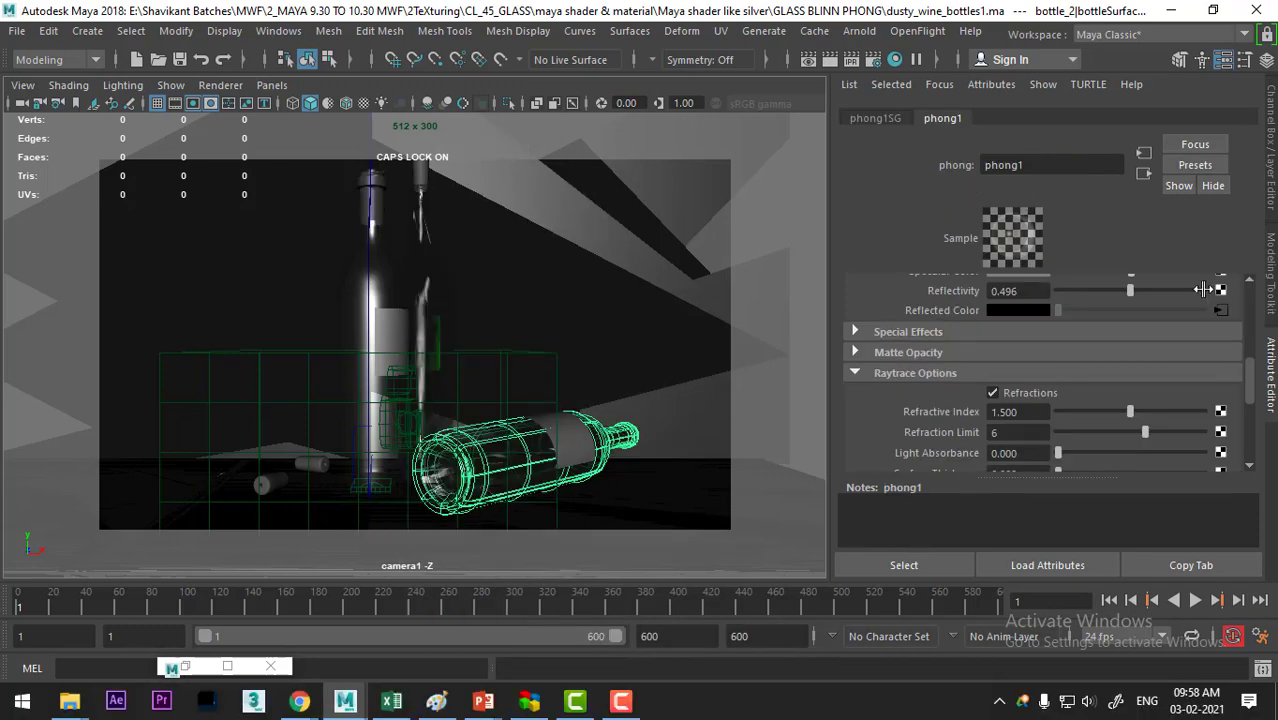
pyautogui.scroll(3, 1044, 409)
pyautogui.scroll(3, 1030, 404)
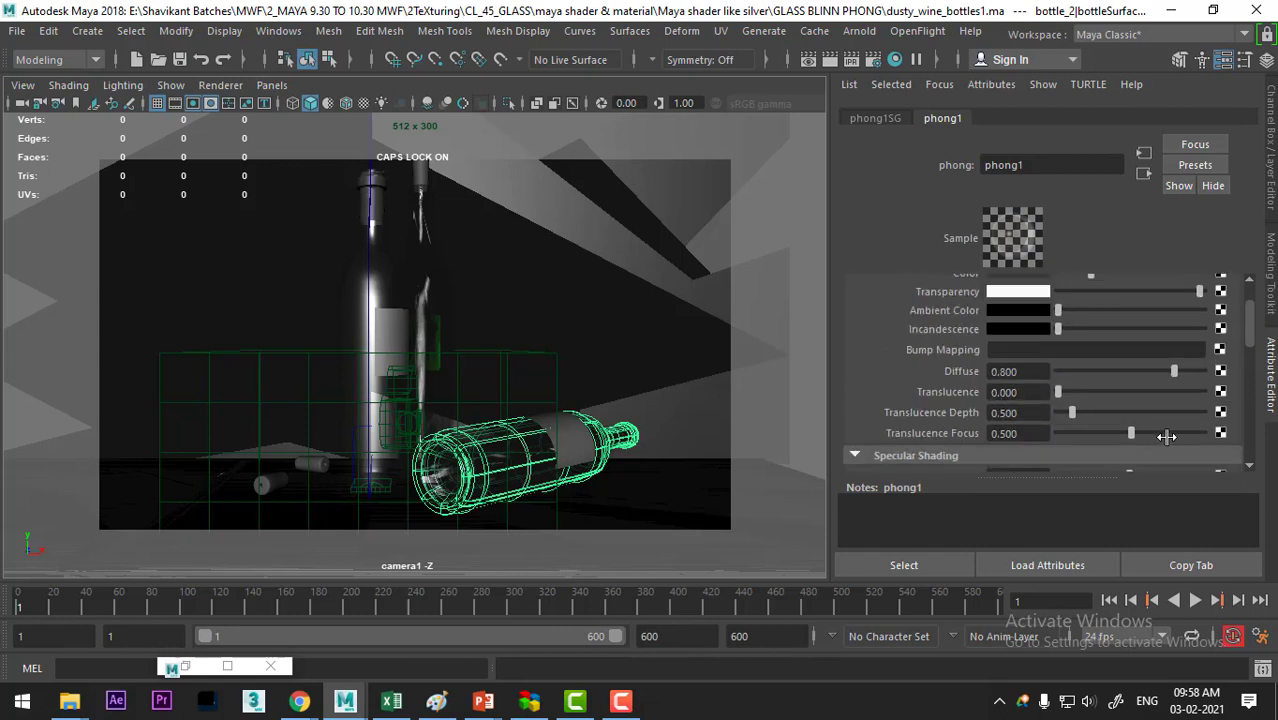
# Step: Render a test frame to check phong1's glass refraction, then close Render View
pyautogui.scroll(-3, 1099, 388)
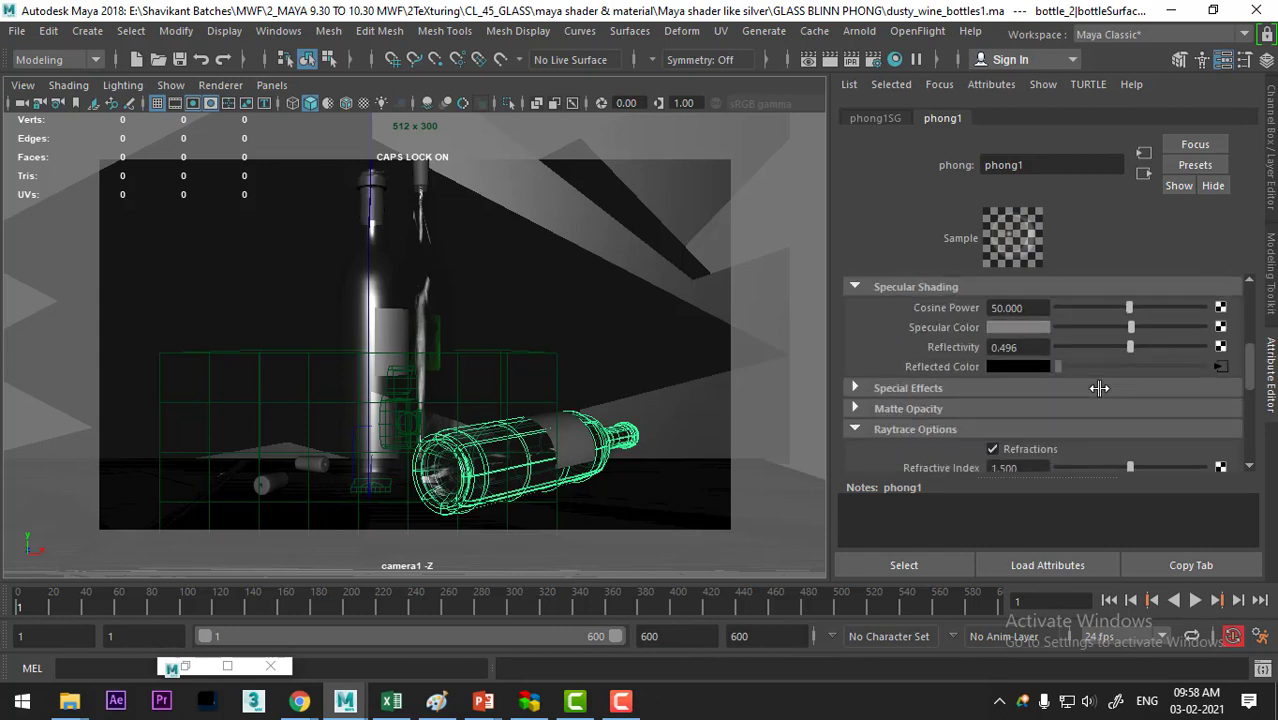
pyautogui.scroll(-2, 1099, 388)
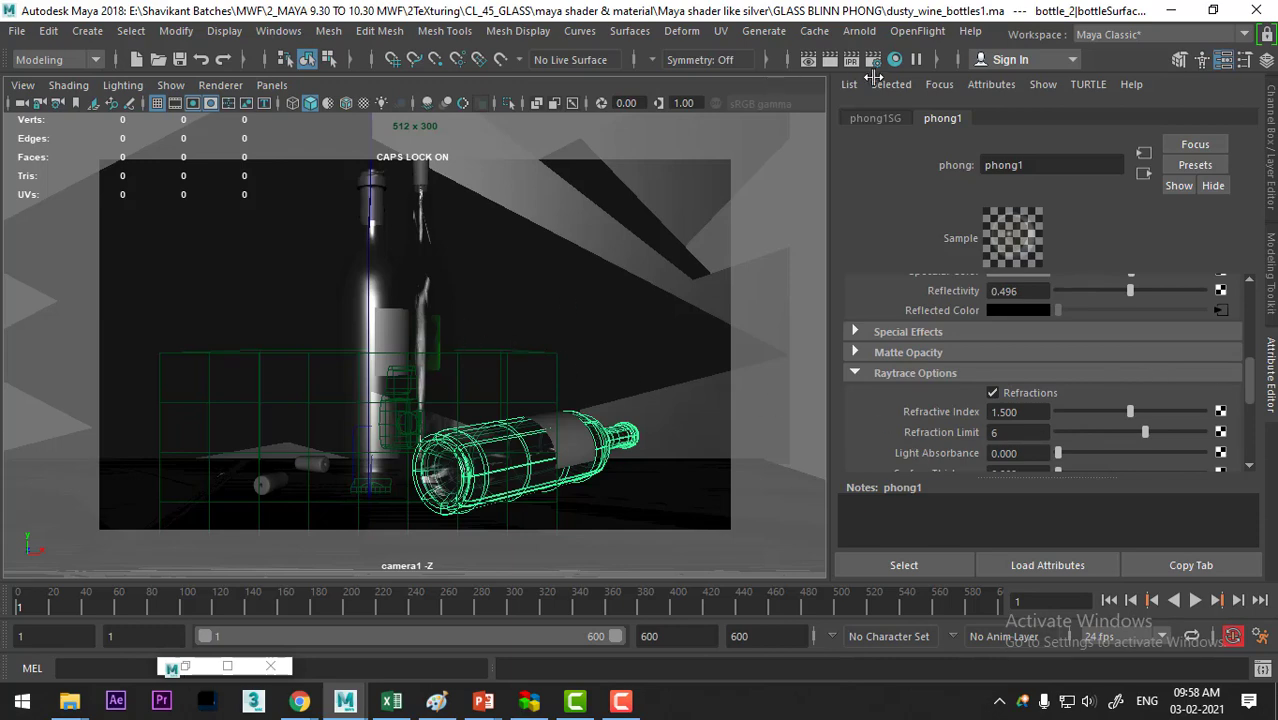
pyautogui.click(809, 59)
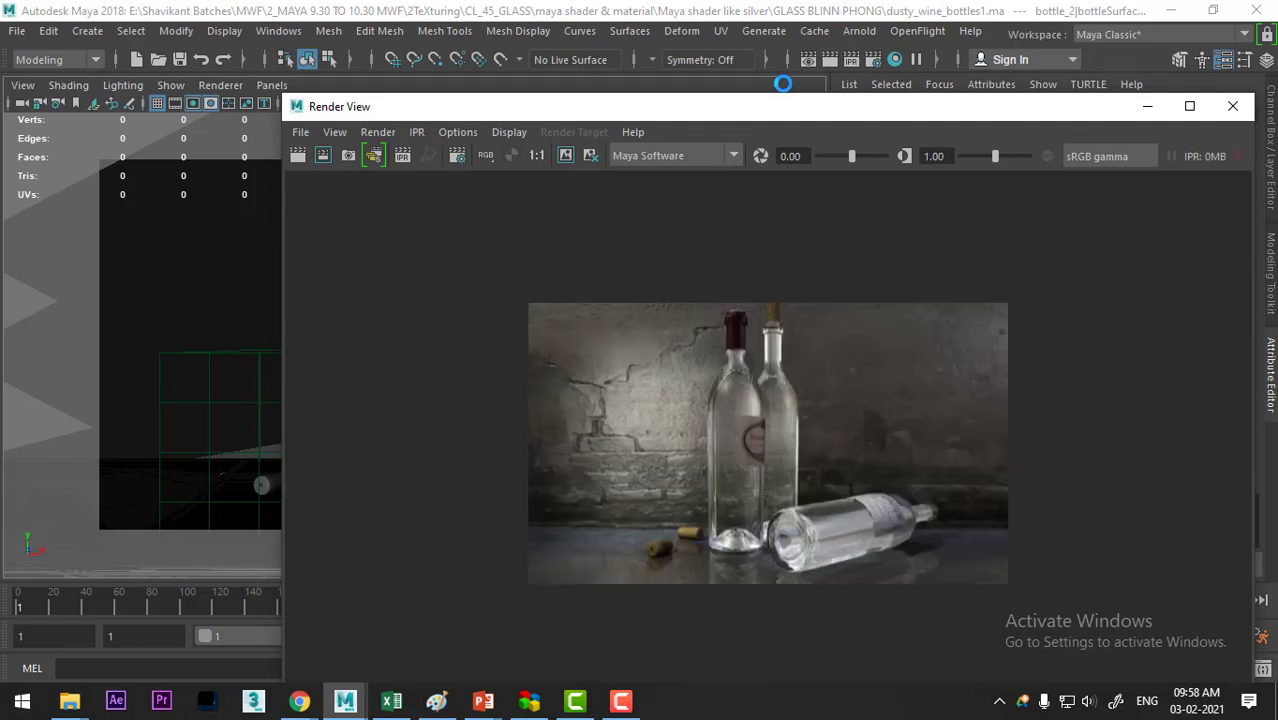
pyautogui.click(1233, 106)
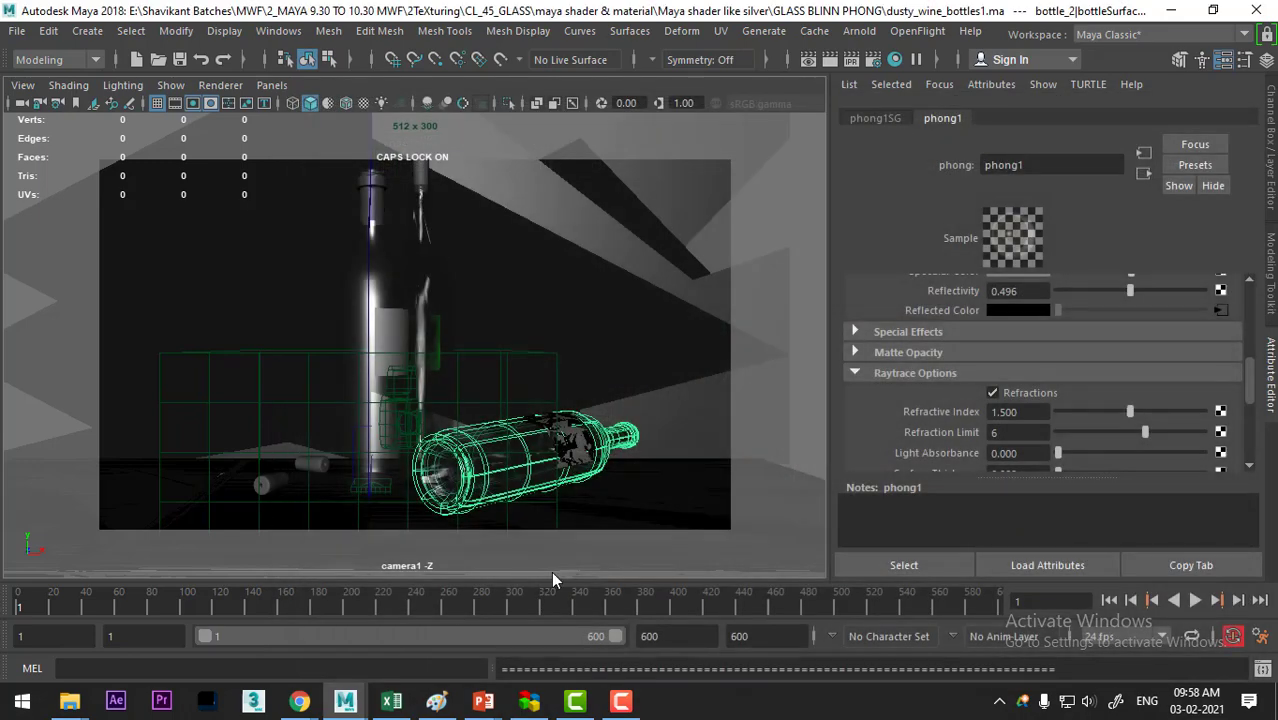
# Step: Open the floor's soapstone_mat and preview its Soapstone.jpg bump texture in FCheck
pyautogui.click(618, 486)
pyautogui.moveTo(642, 488); pyautogui.dragTo(642, 621, button='right')
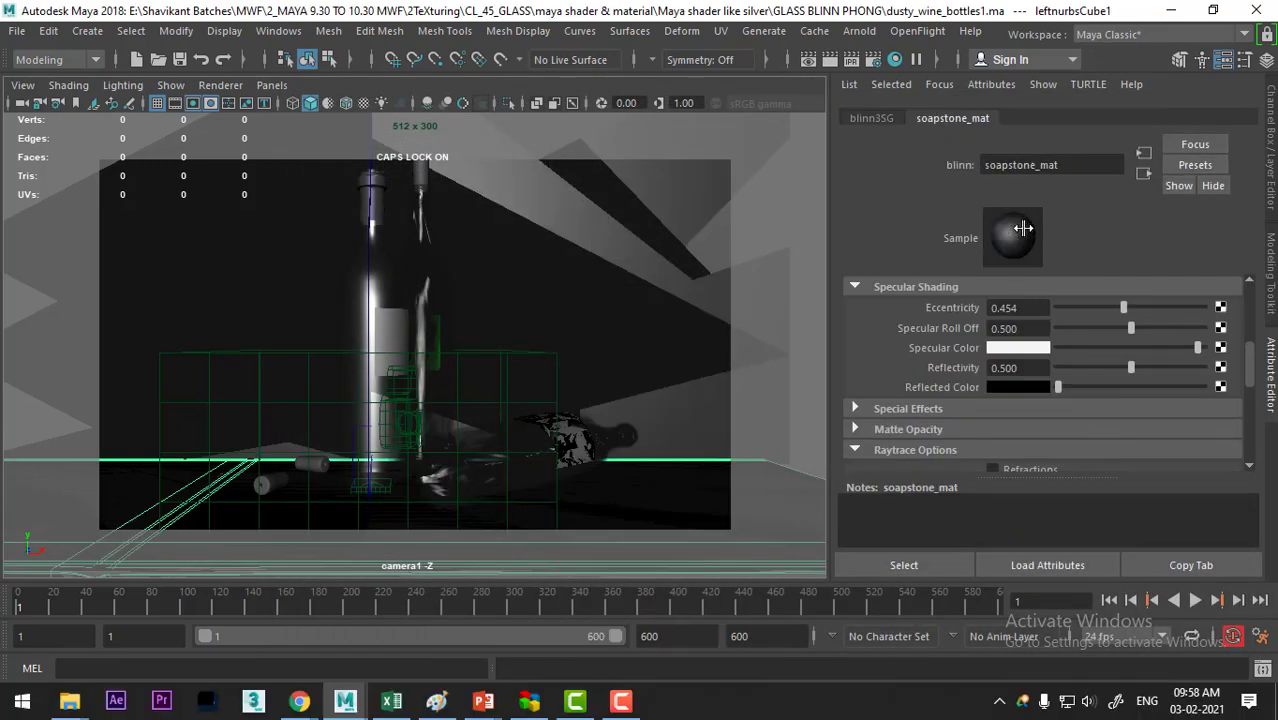
pyautogui.scroll(3, 920, 345)
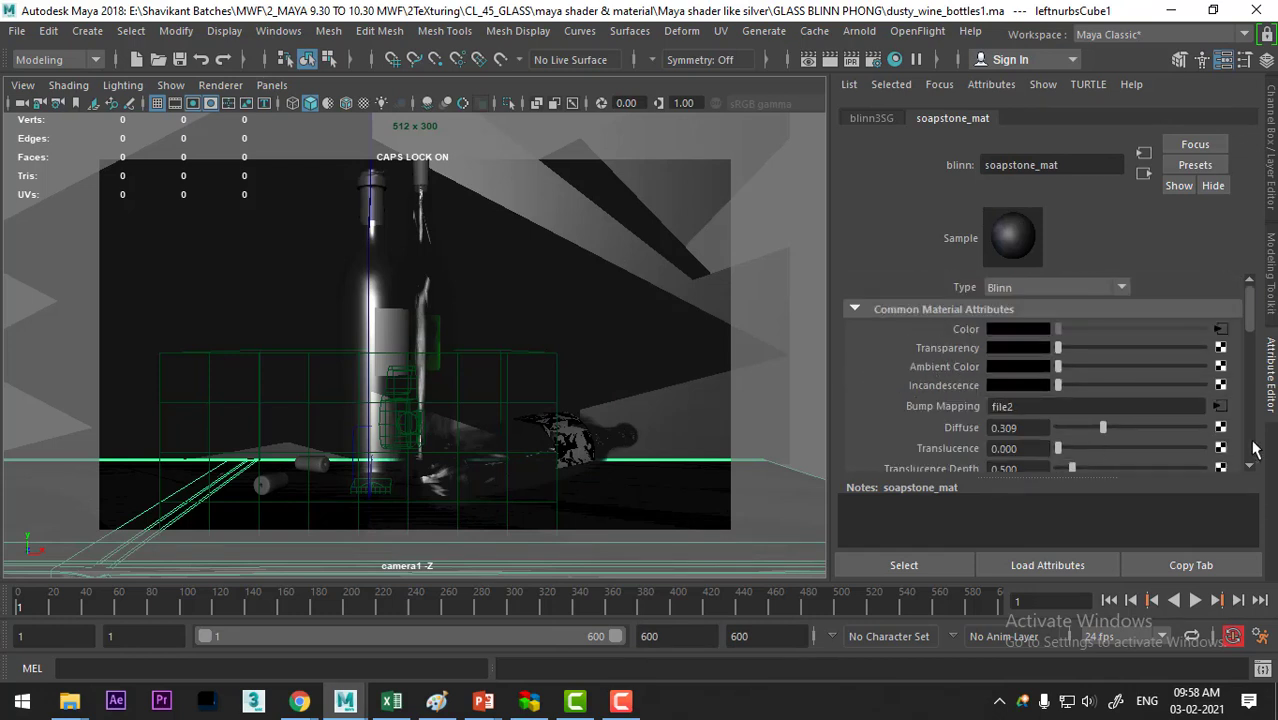
pyautogui.click(1221, 408)
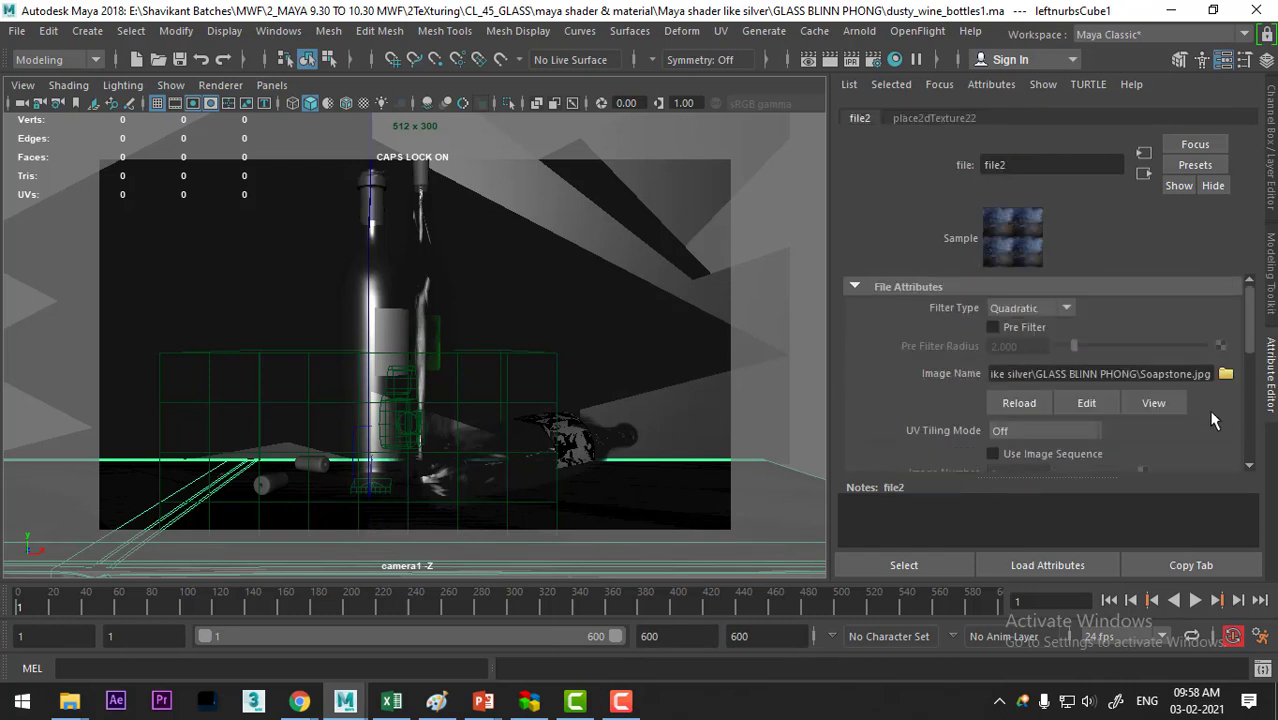
pyautogui.click(1153, 402)
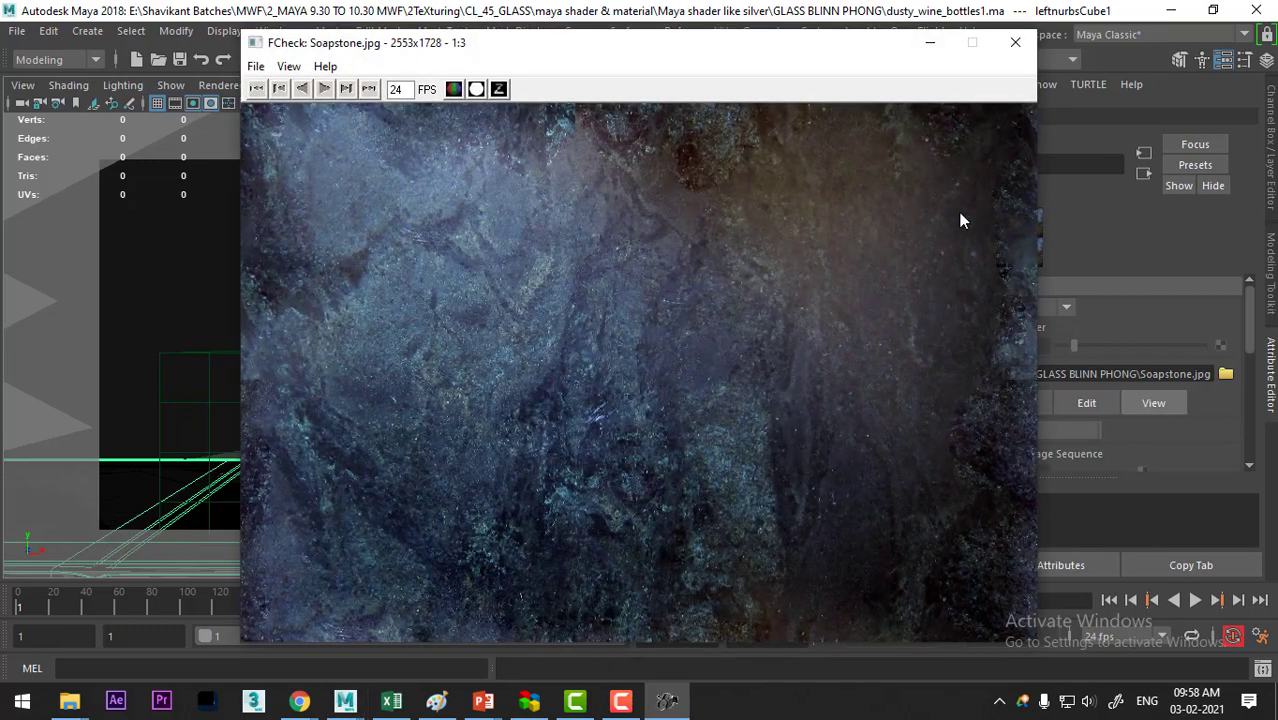
pyautogui.click(1016, 47)
# Step: Preview Soapstone.jpg once more, return to soapstone_mat and select the BG wall plane
pyautogui.click(1142, 174)
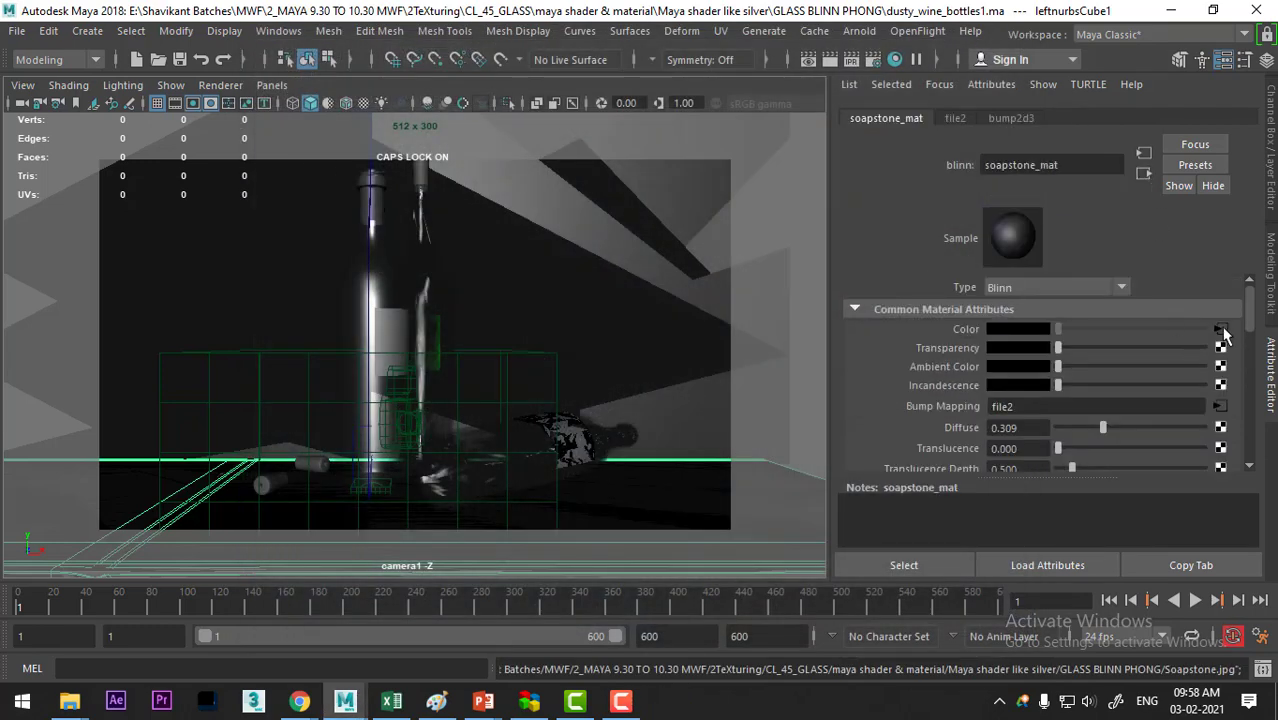
pyautogui.click(1221, 406)
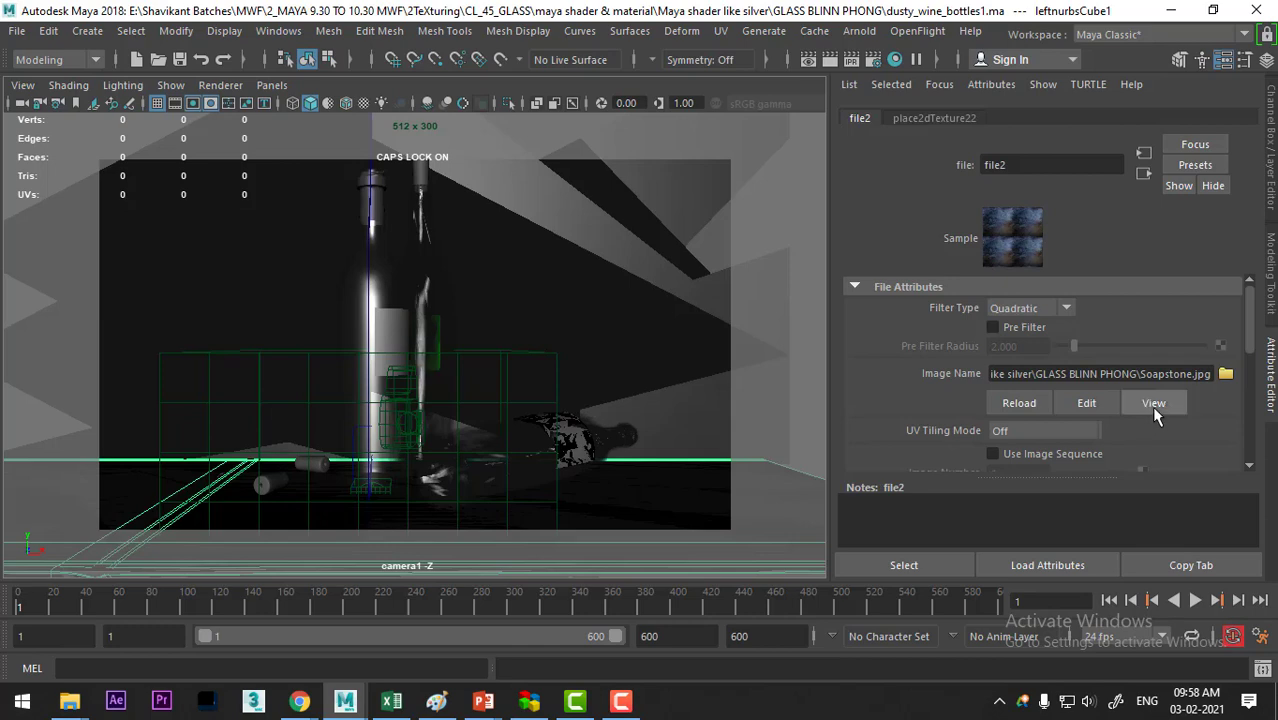
pyautogui.click(1153, 402)
pyautogui.click(1018, 43)
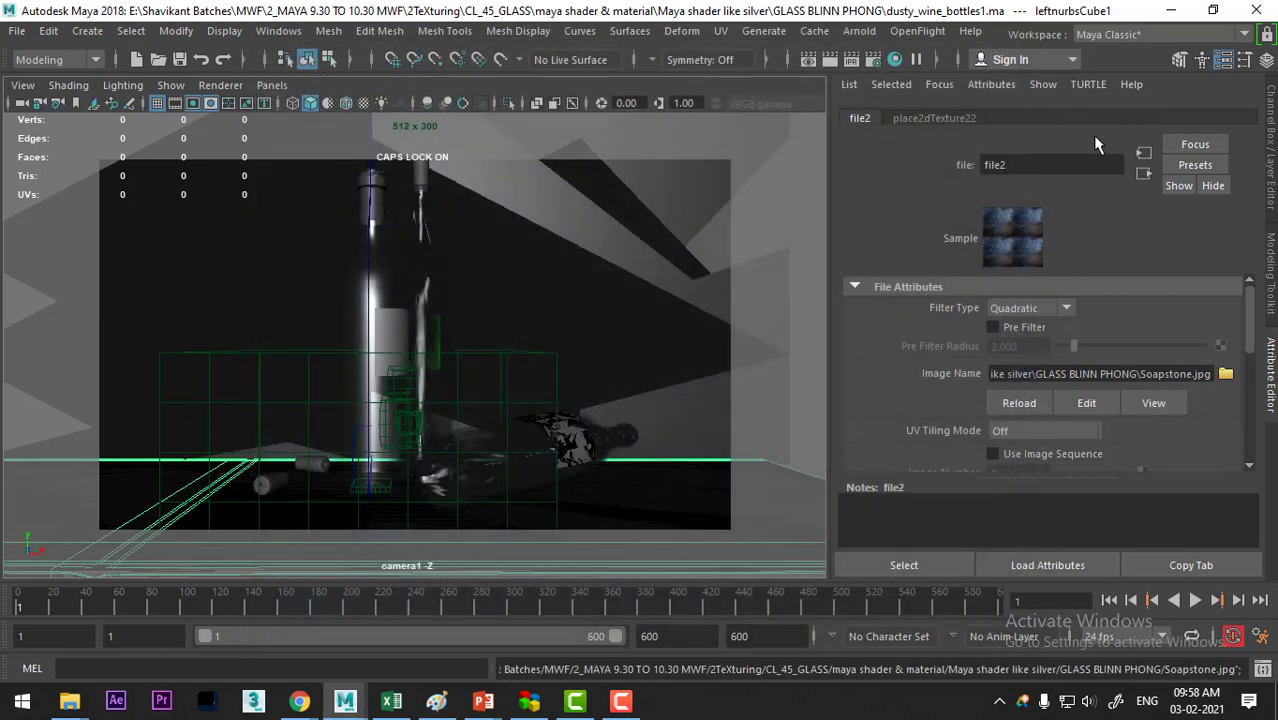
pyautogui.click(1143, 174)
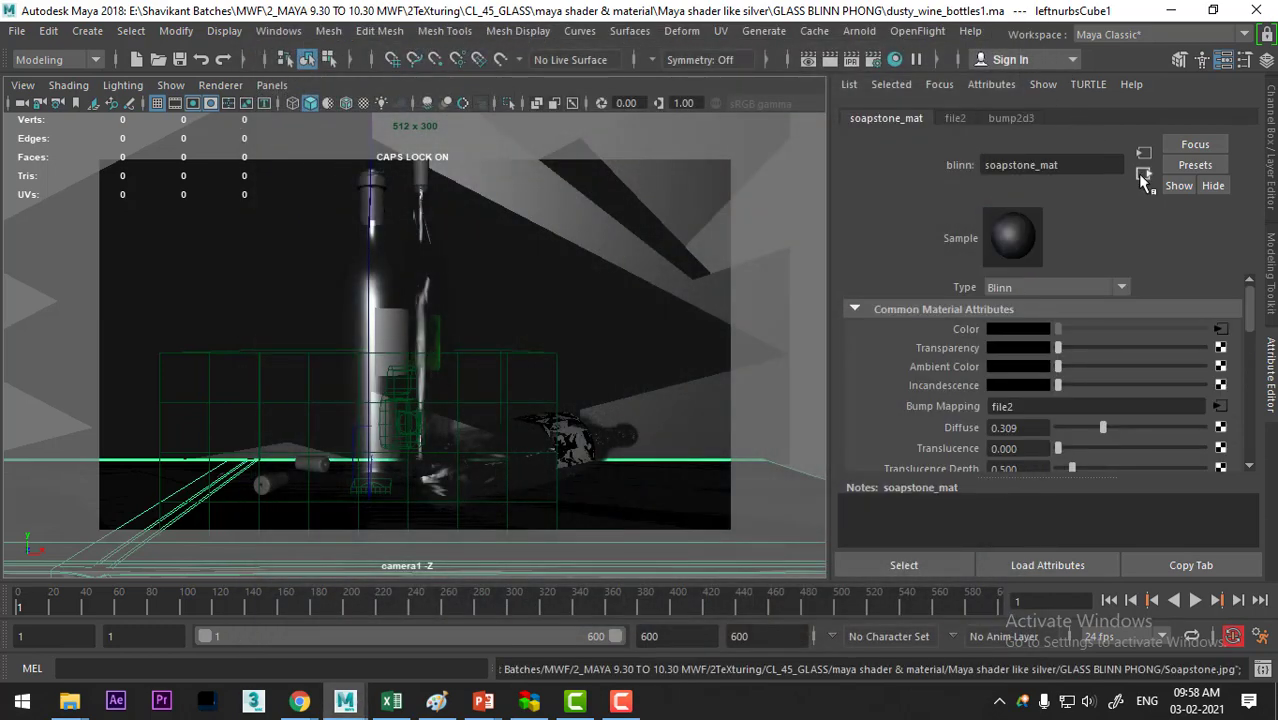
pyautogui.click(610, 279)
# Step: Open the wall's bg_mat and inspect layeredTexture6, file16 and bump2d15
pyautogui.moveTo(607, 198); pyautogui.dragTo(637, 606, button='right')
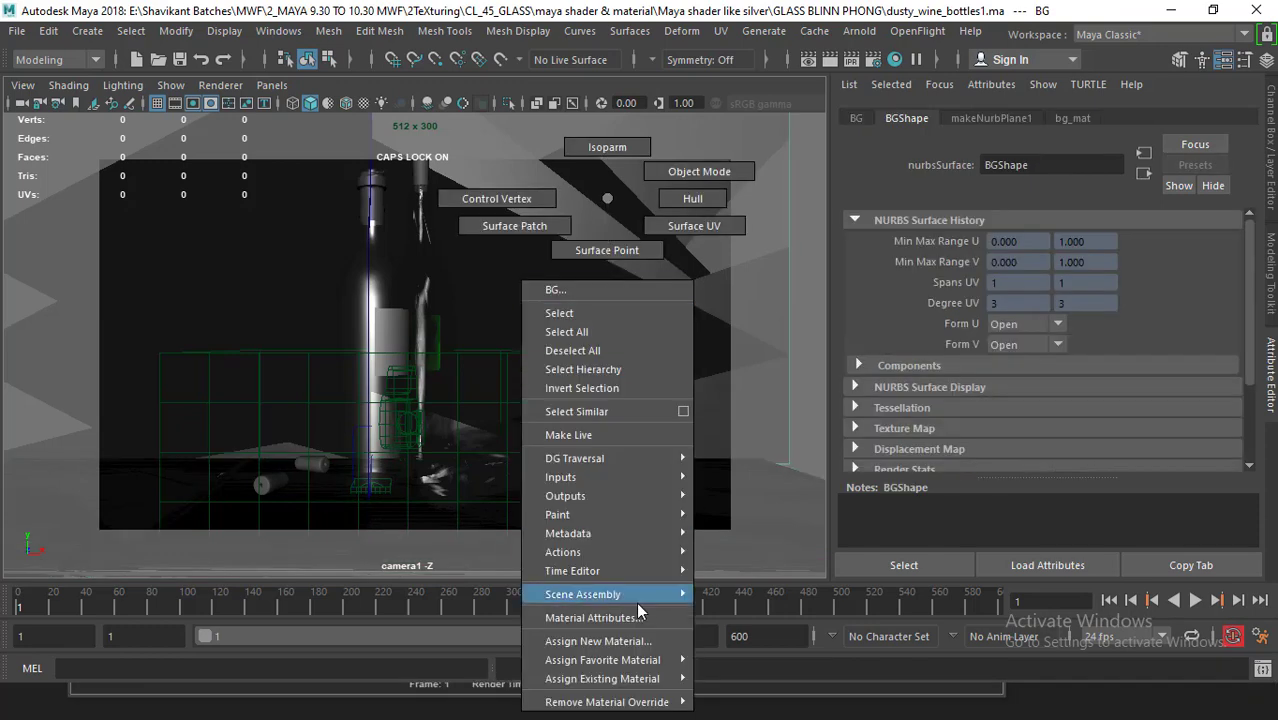
pyautogui.click(632, 620)
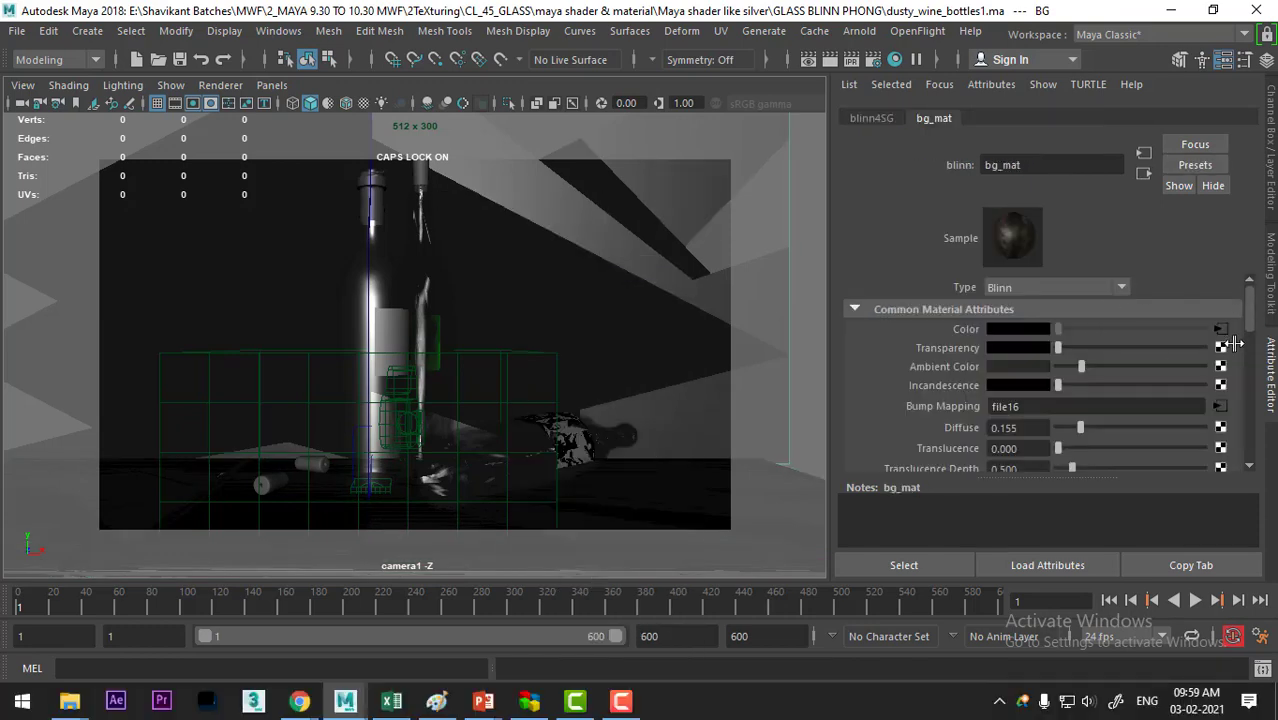
pyautogui.click(1220, 329)
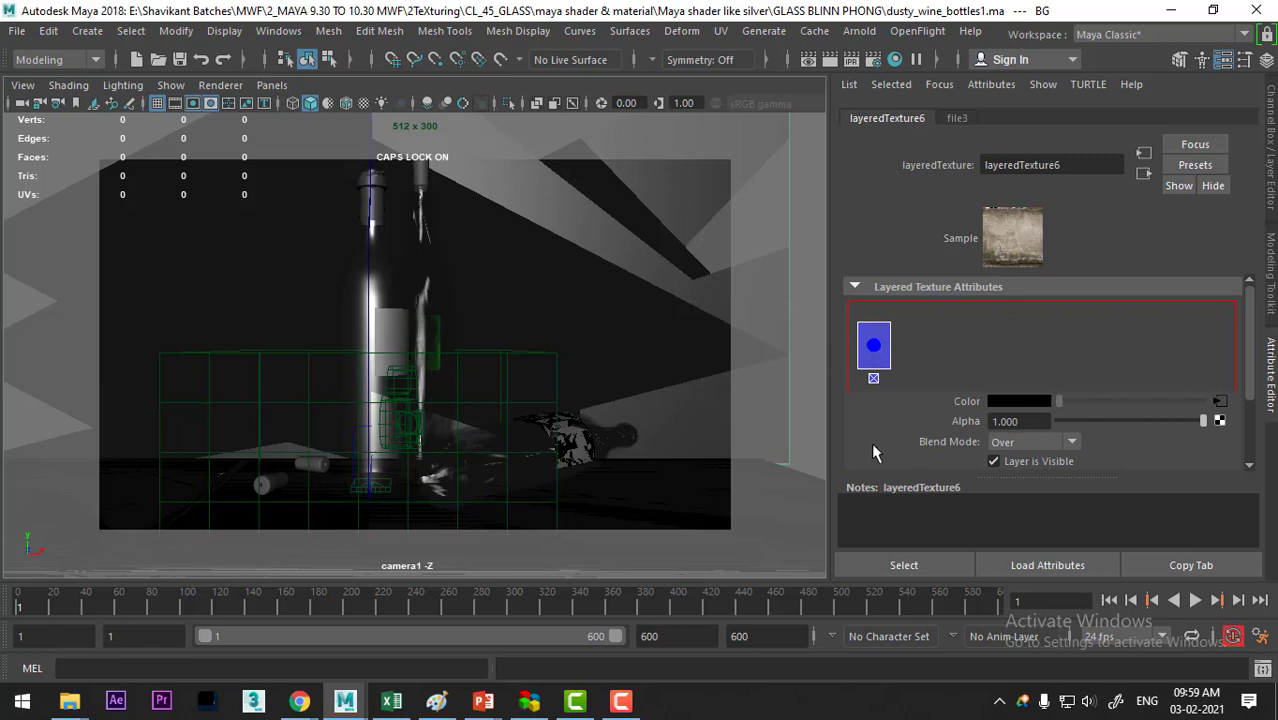
pyautogui.click(1143, 172)
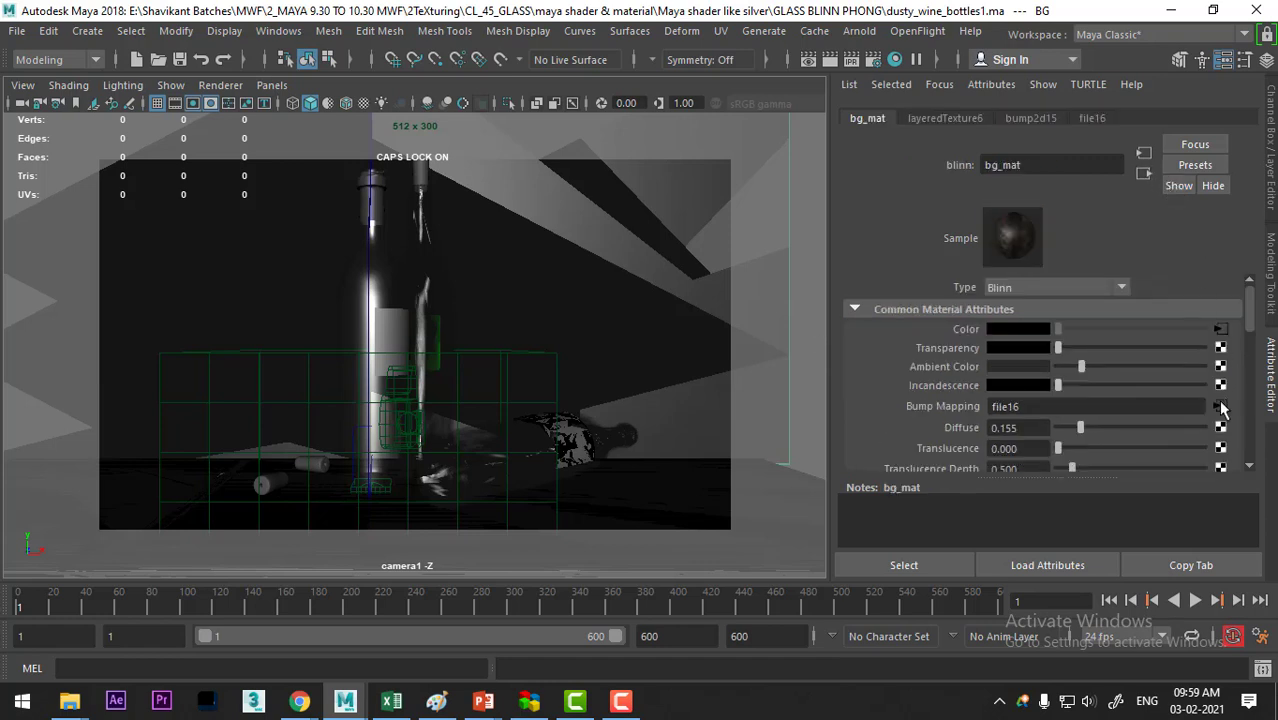
pyautogui.click(1220, 406)
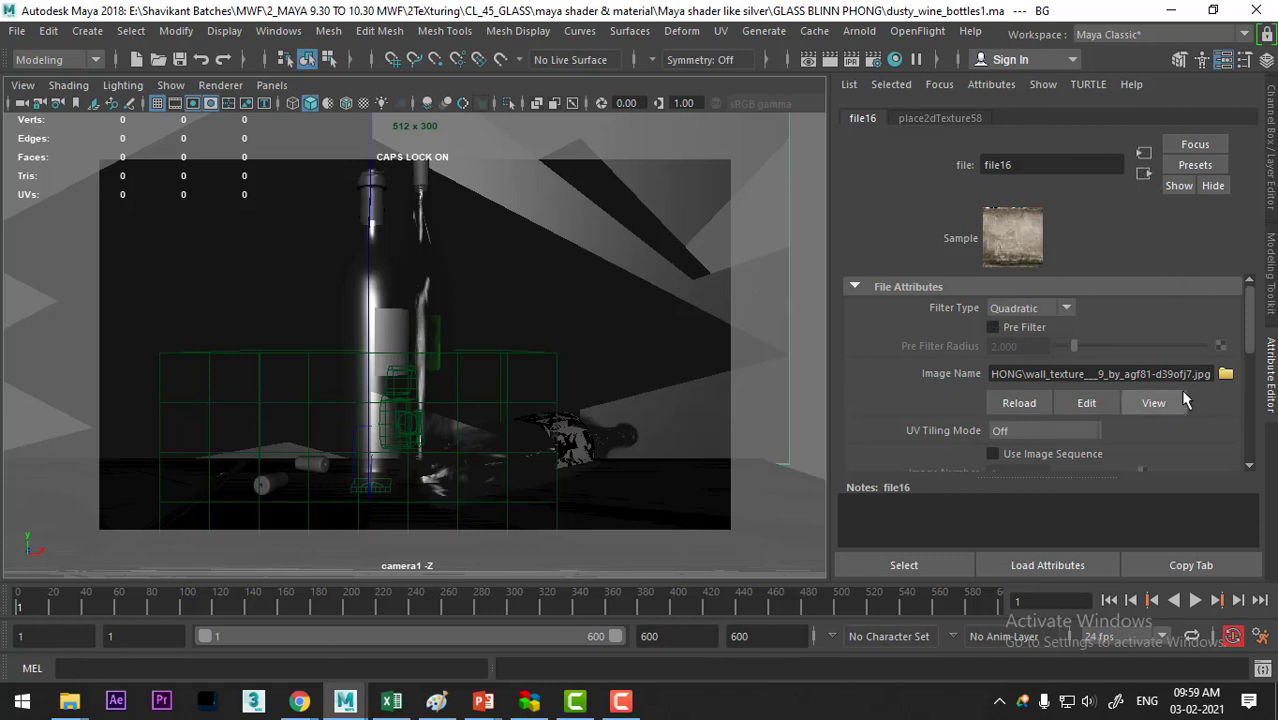
pyautogui.click(1144, 173)
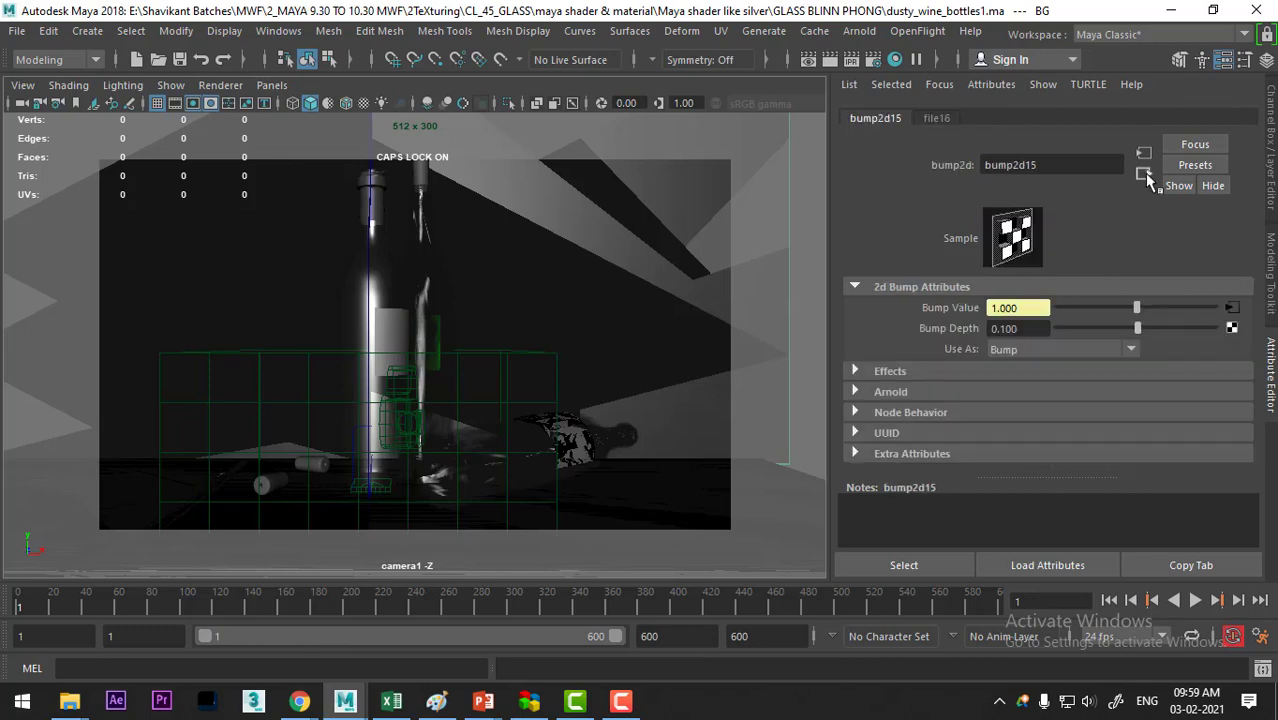
pyautogui.click(1144, 173)
pyautogui.click(1143, 173)
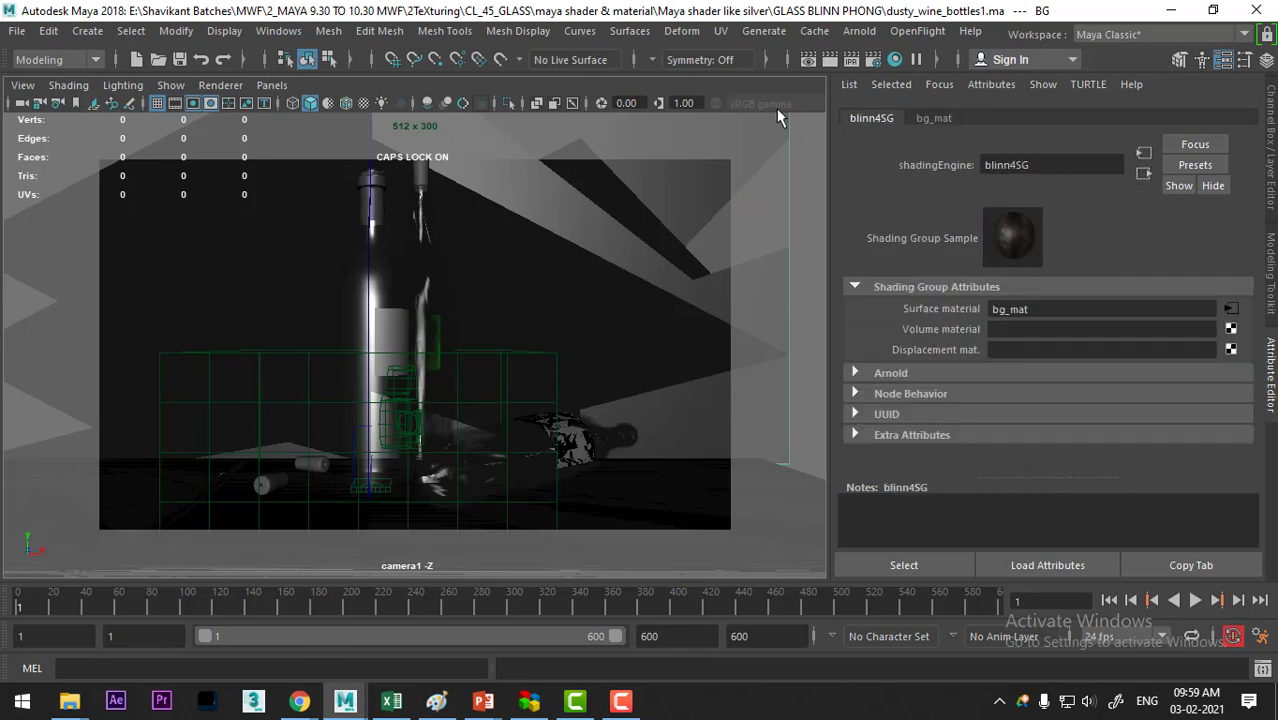
# Step: Render the still life again, move Render View aside and open the standing bottle's options
pyautogui.click(830, 60)
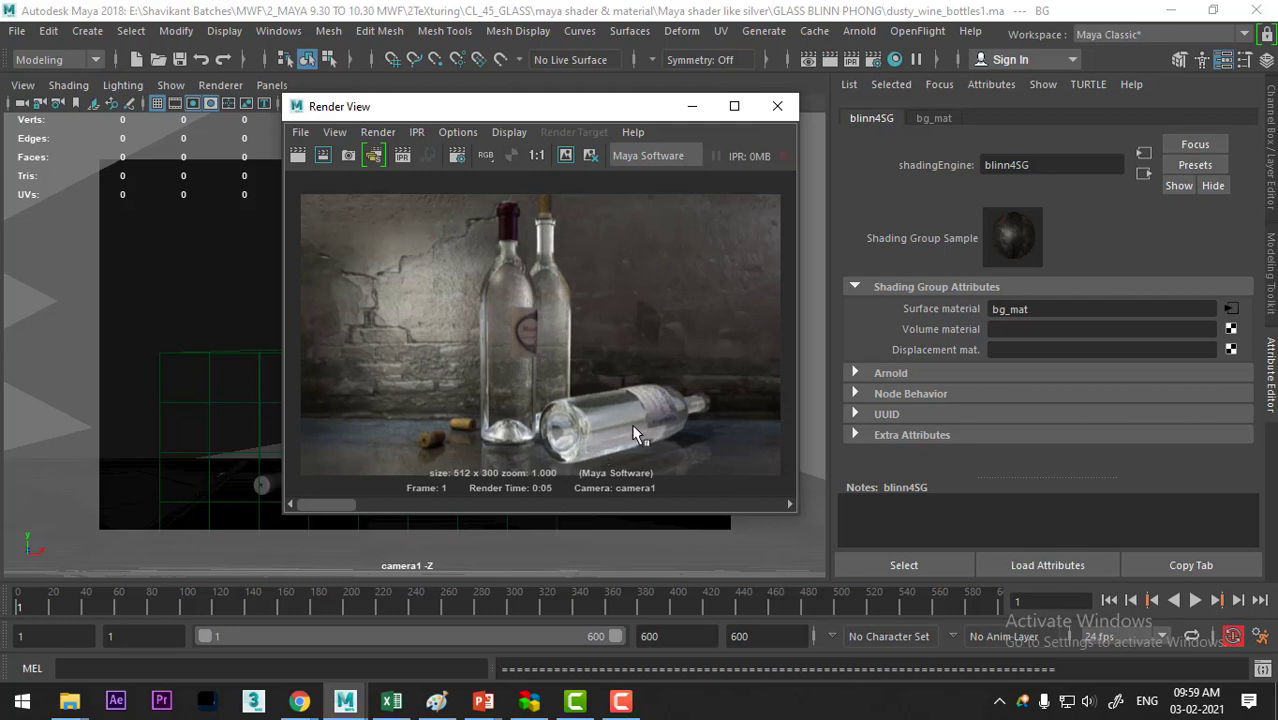
pyautogui.moveTo(612, 109); pyautogui.dragTo(349, 274)
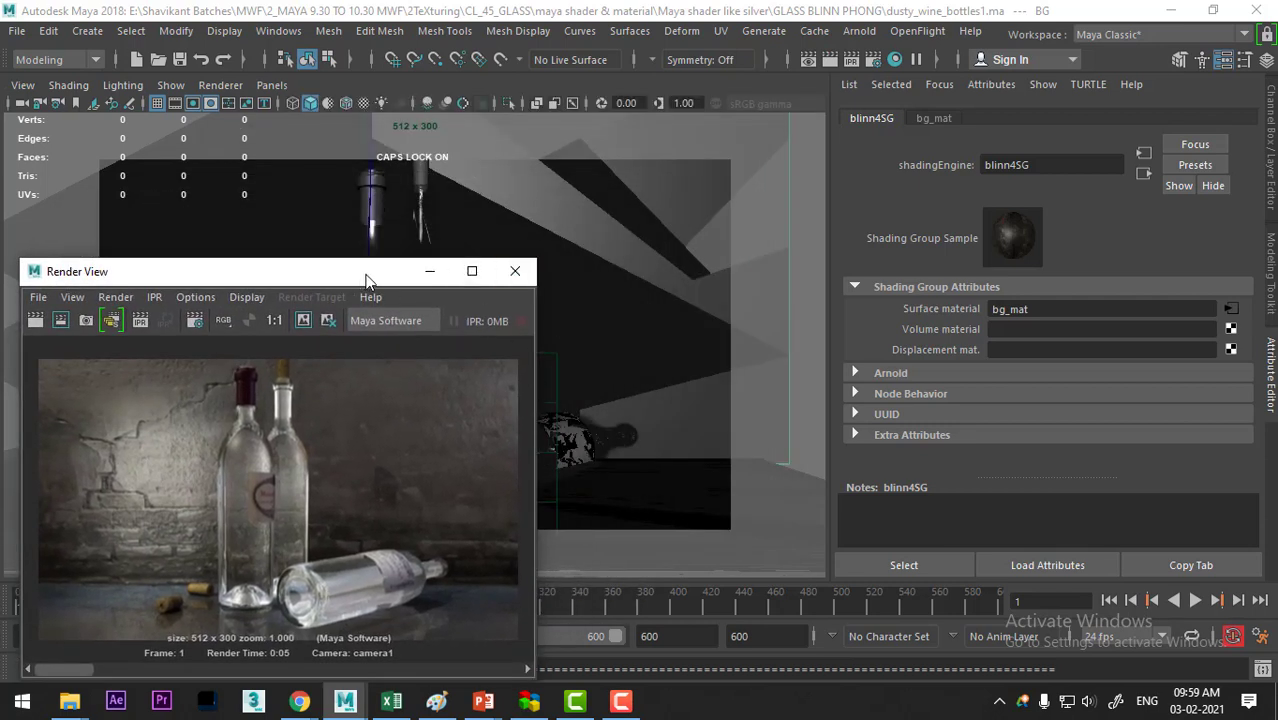
pyautogui.moveTo(366, 279); pyautogui.dragTo(73, 300)
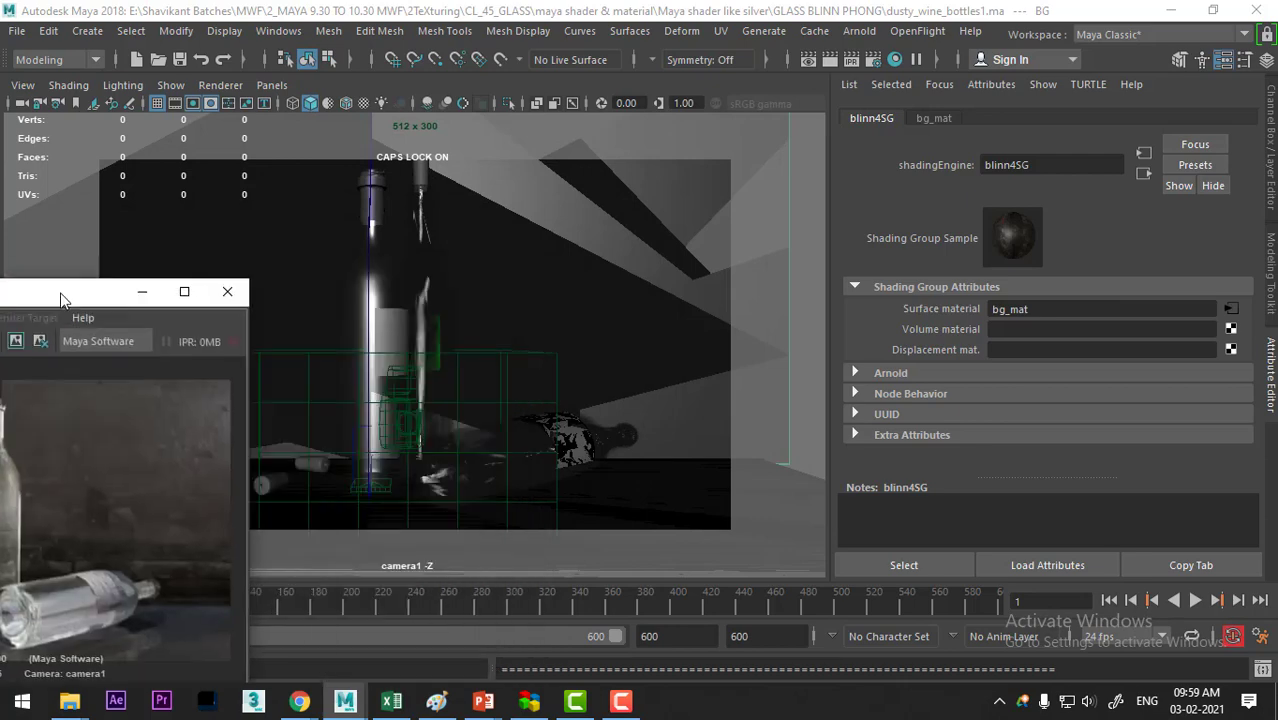
pyautogui.click(386, 302)
pyautogui.moveTo(386, 198); pyautogui.dragTo(388, 608, button='right')
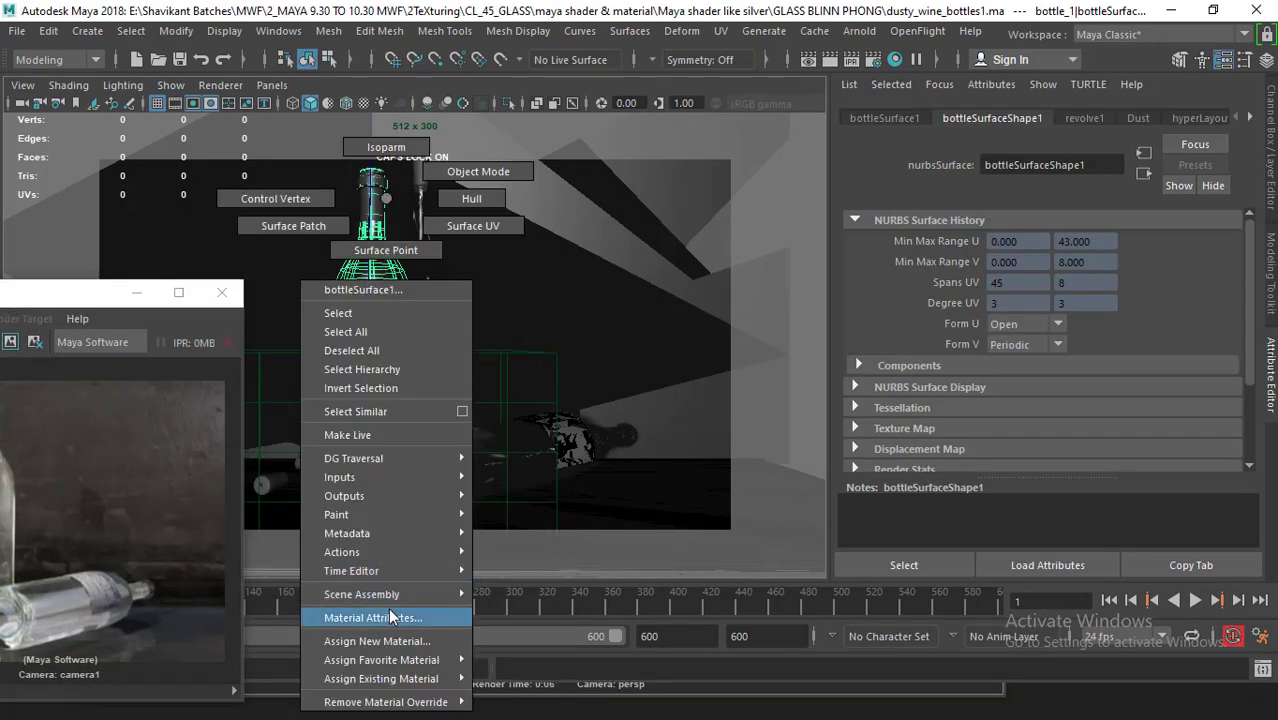
# Step: Open the clear bottle's phong1 glass material attributes down to Specular Shading
pyautogui.click(928, 118)
pyautogui.scroll(-5, 988, 355)
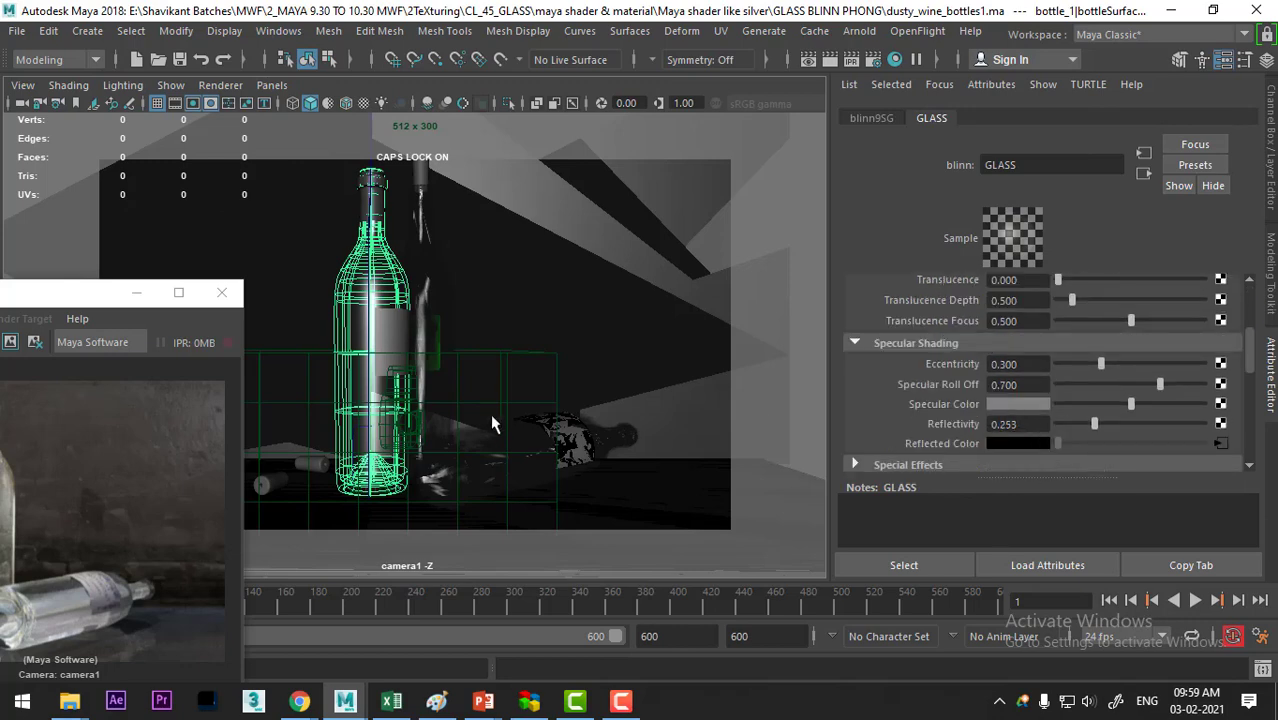
pyautogui.click(437, 284)
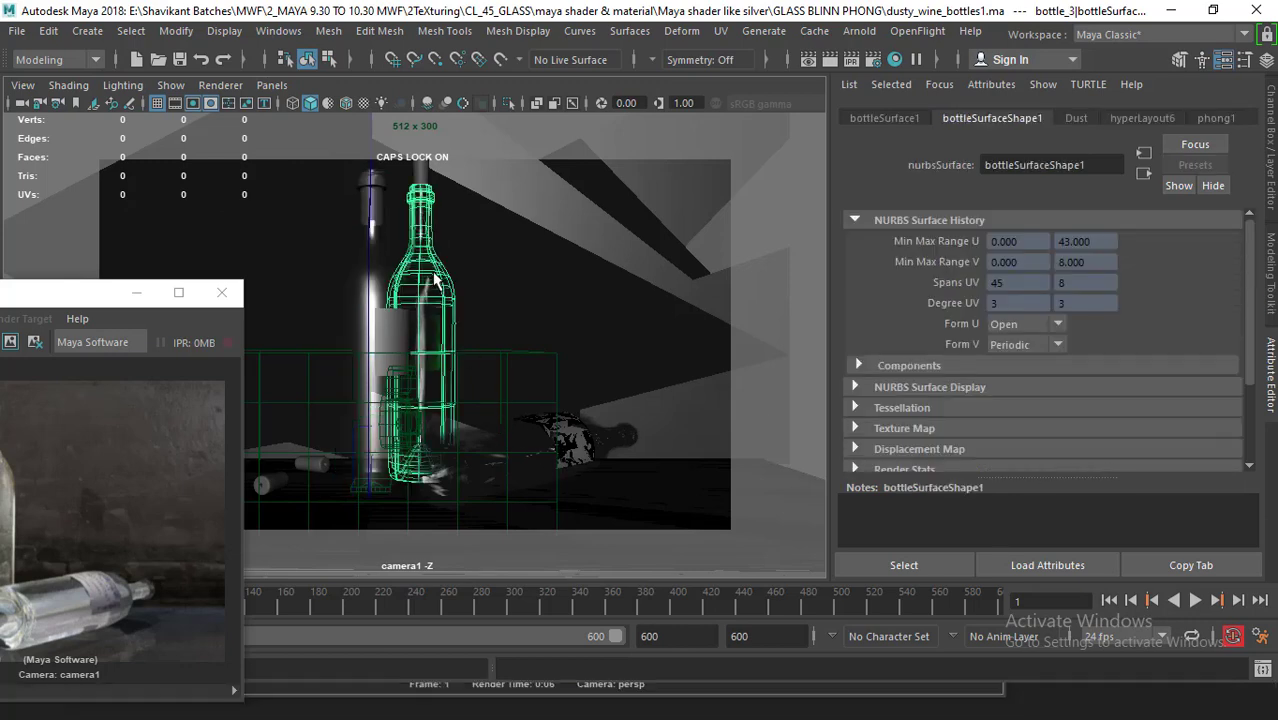
pyautogui.moveTo(422, 197); pyautogui.dragTo(379, 617, button='right')
pyautogui.scroll(-3, 1105, 402)
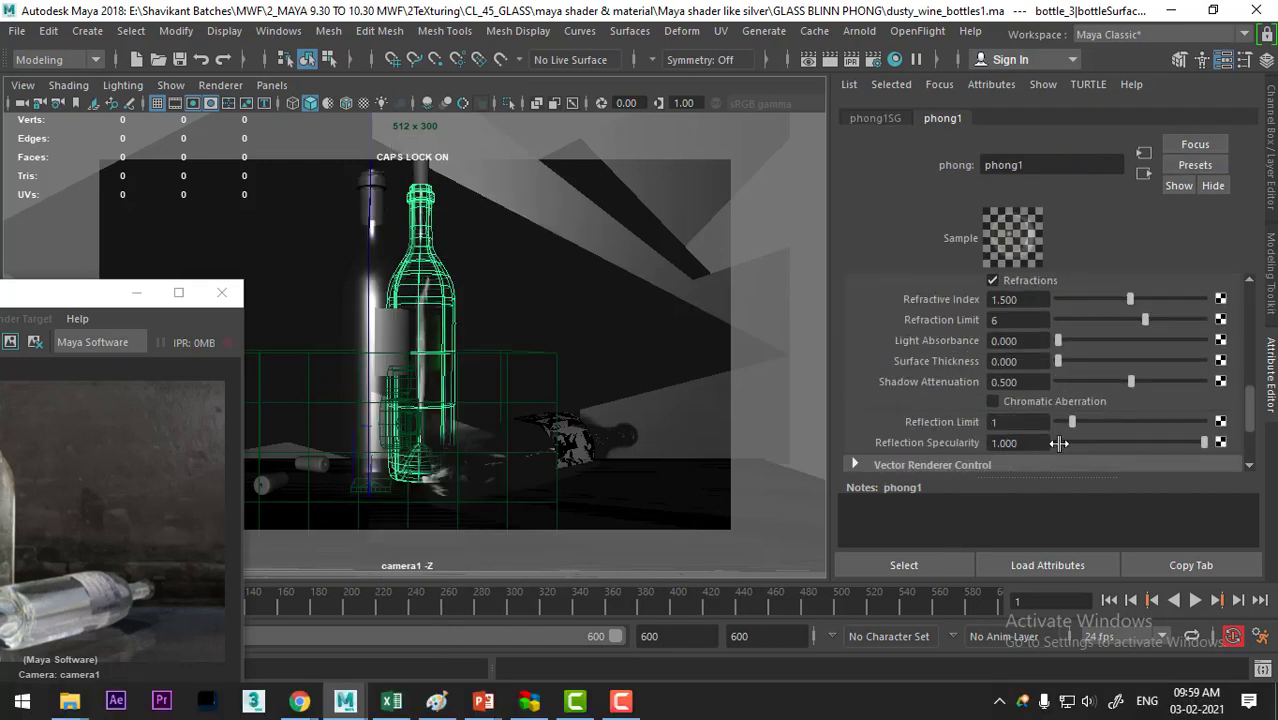
pyautogui.scroll(2, 1045, 355)
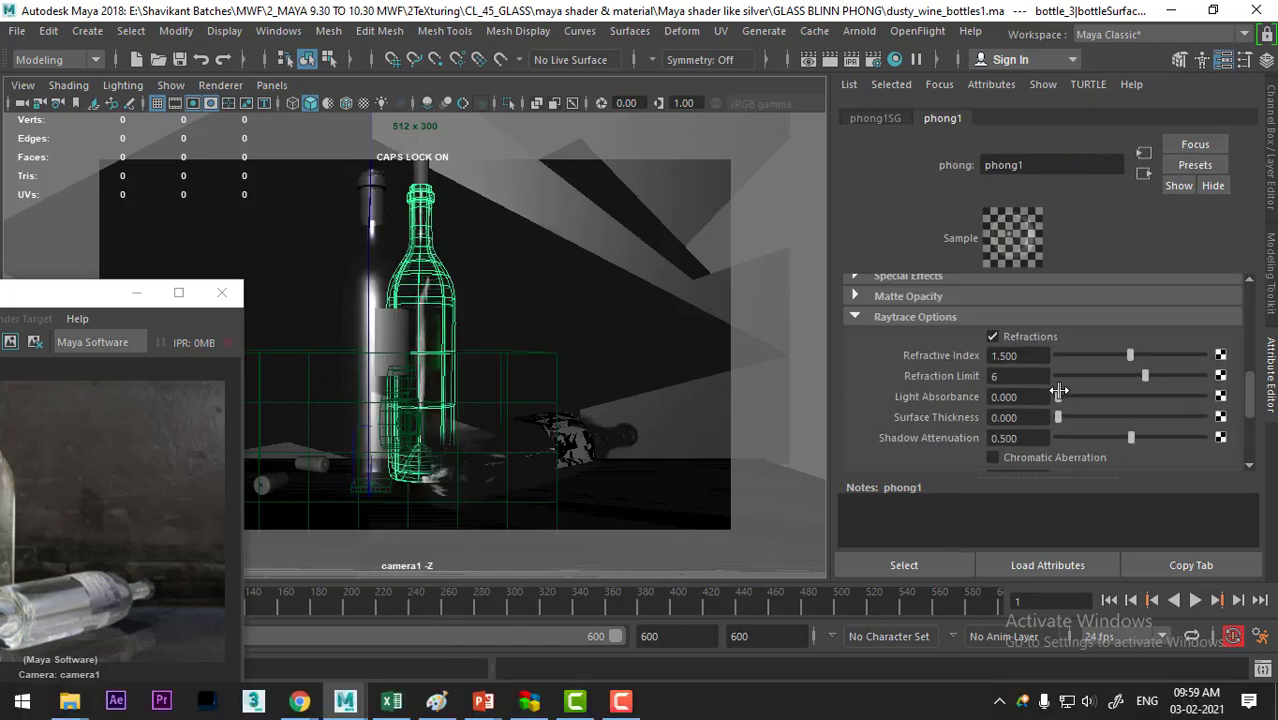
pyautogui.scroll(4, 1058, 390)
pyautogui.scroll(-2, 1058, 390)
# Step: Lower phong1's Reflectivity from 0.496 to 0.253 and return the Render View to centre
pyautogui.doubleClick(1020, 346)
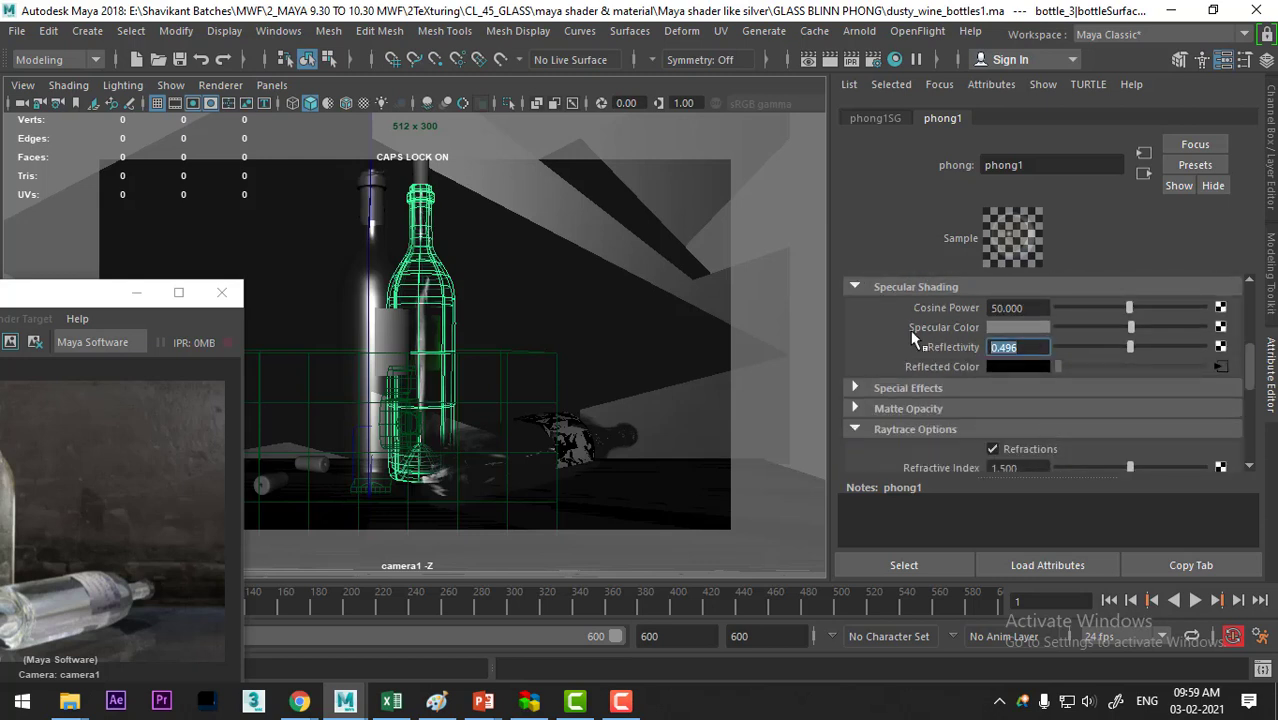
pyautogui.write('.253')
pyautogui.press('Return')
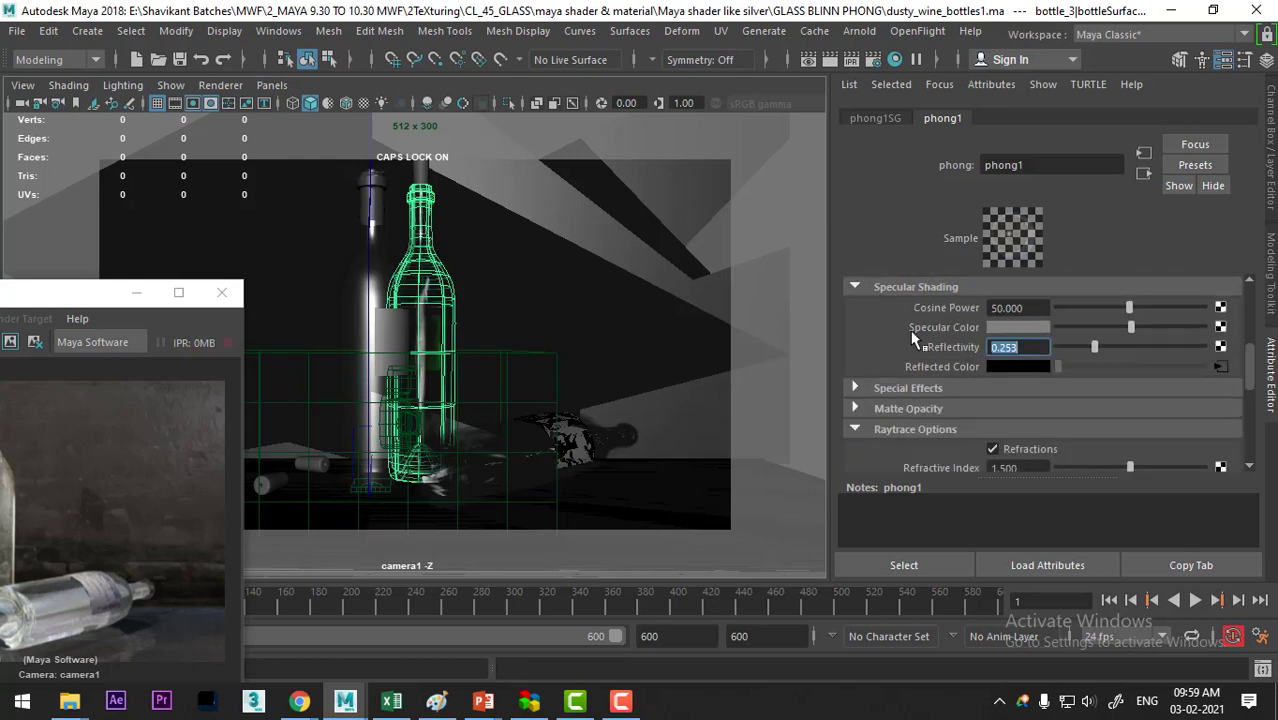
pyautogui.moveTo(113, 295); pyautogui.dragTo(697, 150)
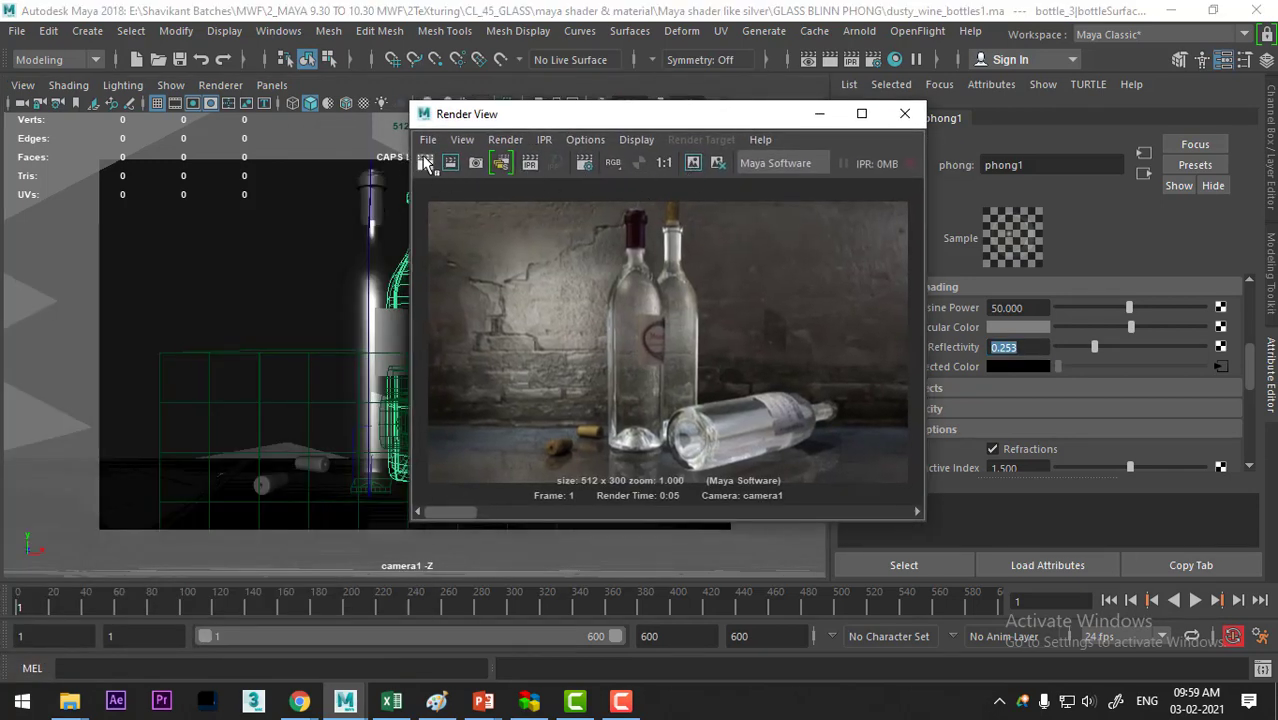
# Step: Redo the previous Maya Software render to show the bottles at 0.253 reflectivity
pyautogui.click(425, 163)
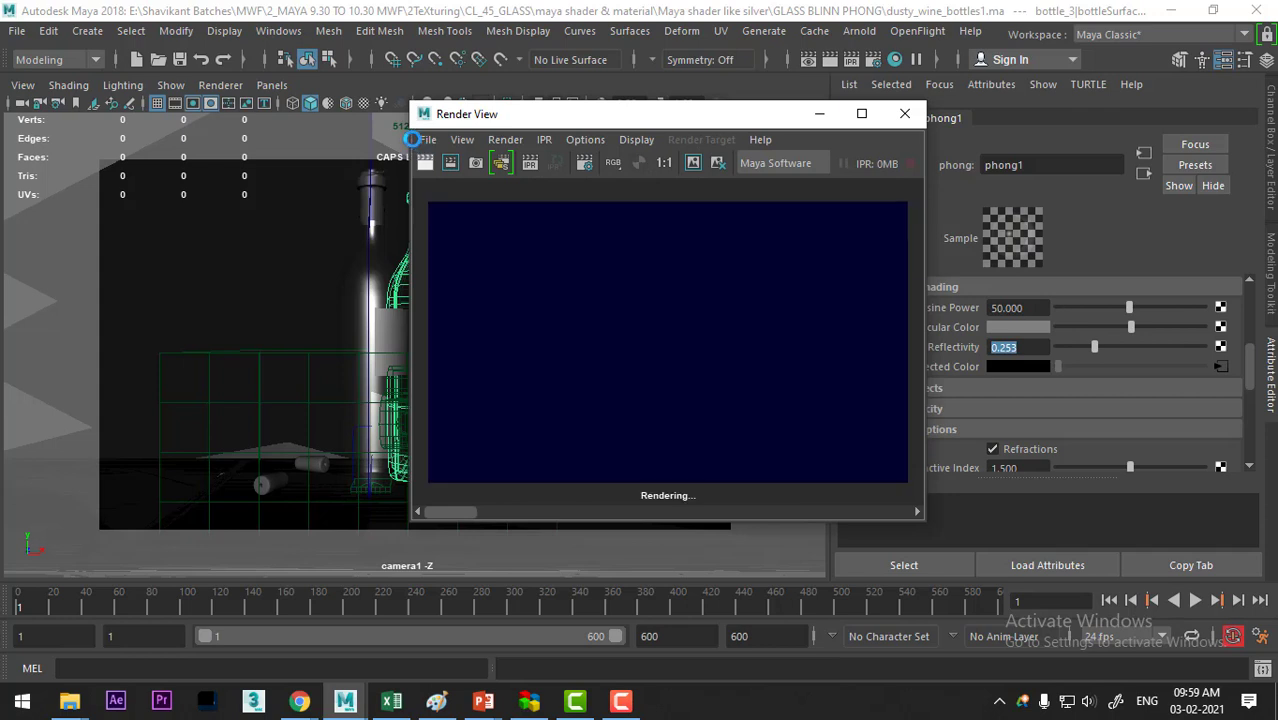